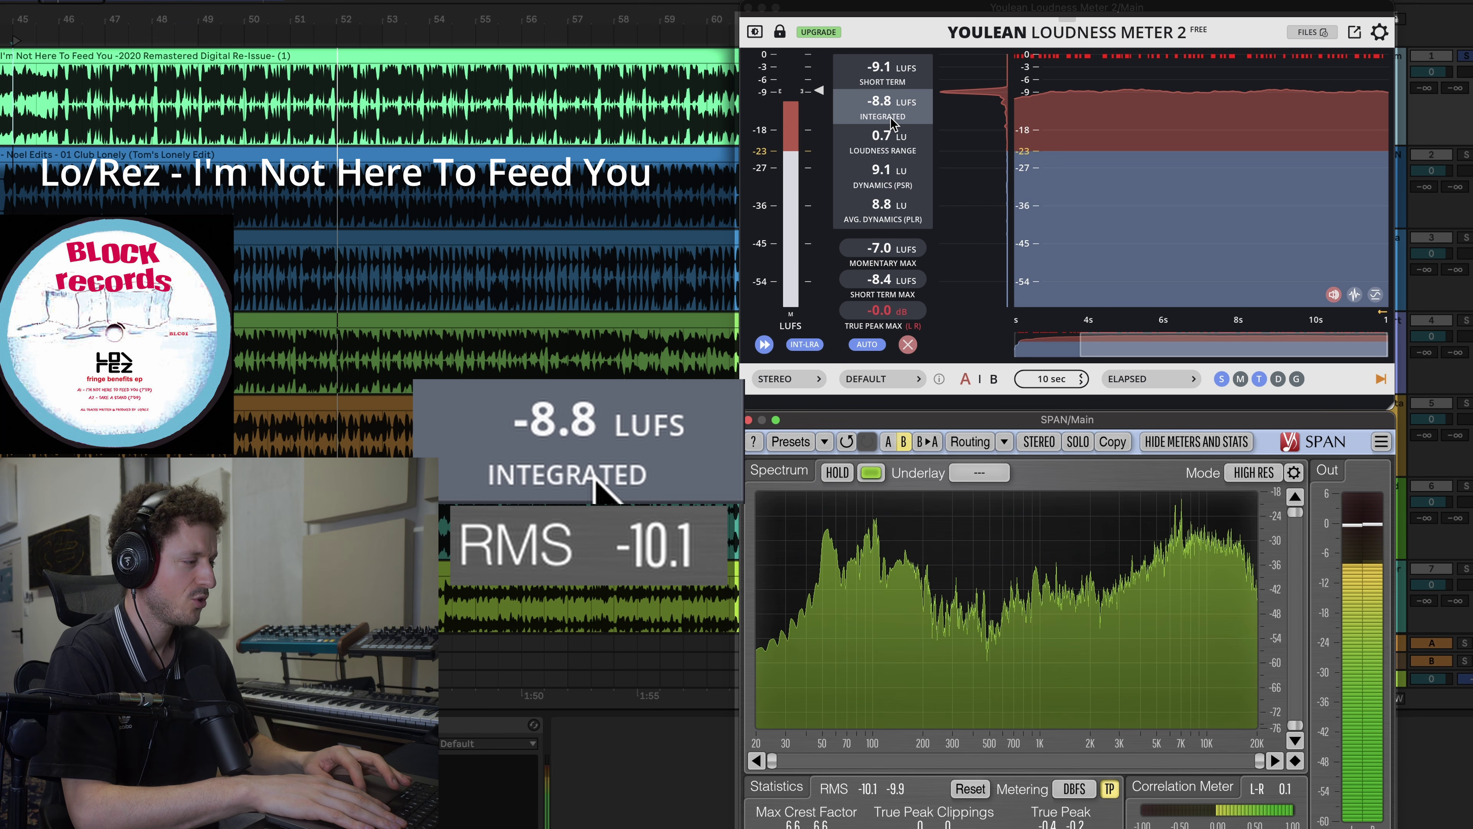
- Play the Club Lonely track from about bar 45 and reset the loudness meter and SPAN statistics to measure its integrated LUFS
mouse_move(880, 107)
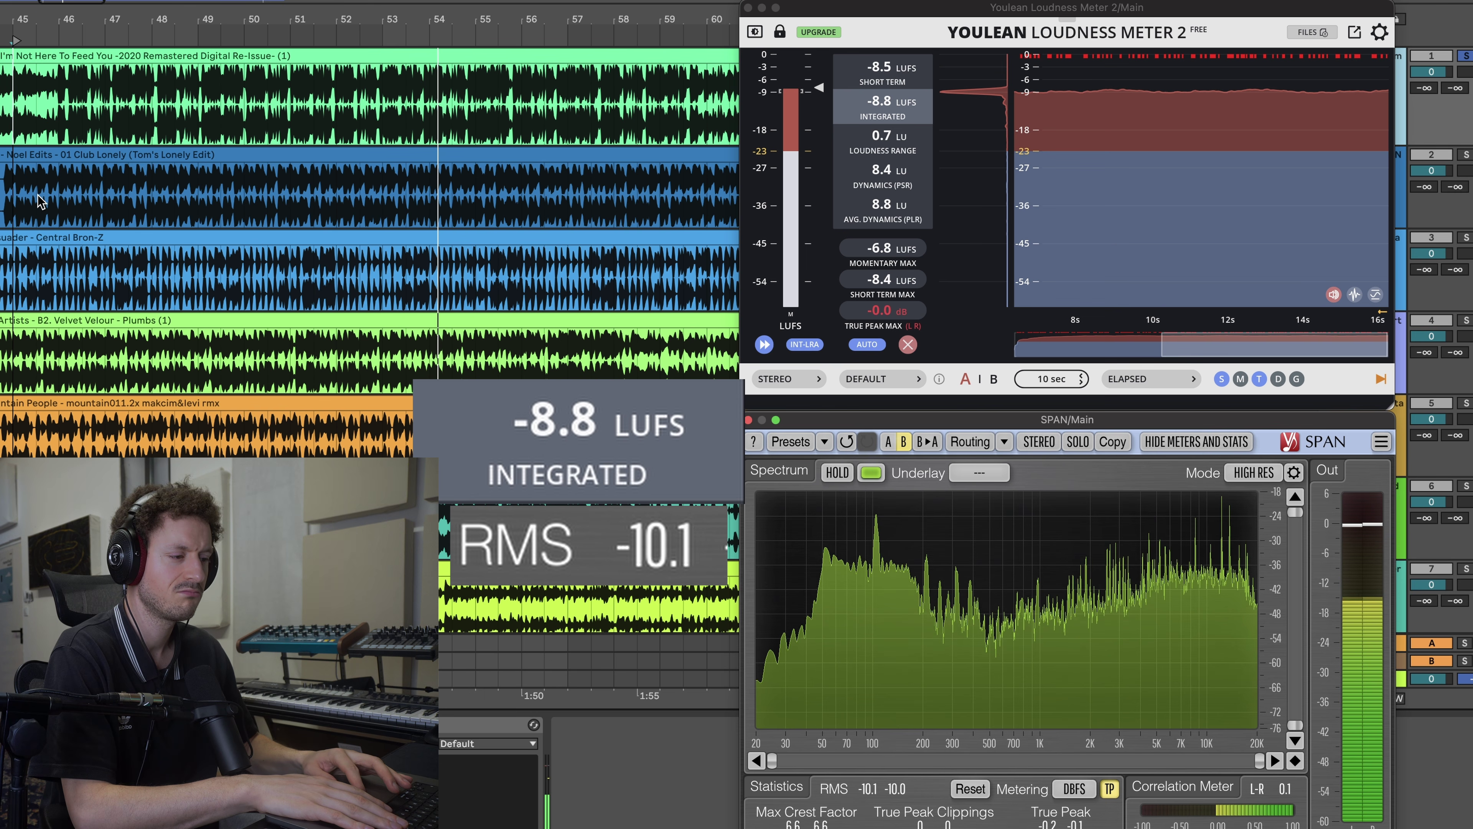
left_click(17, 200)
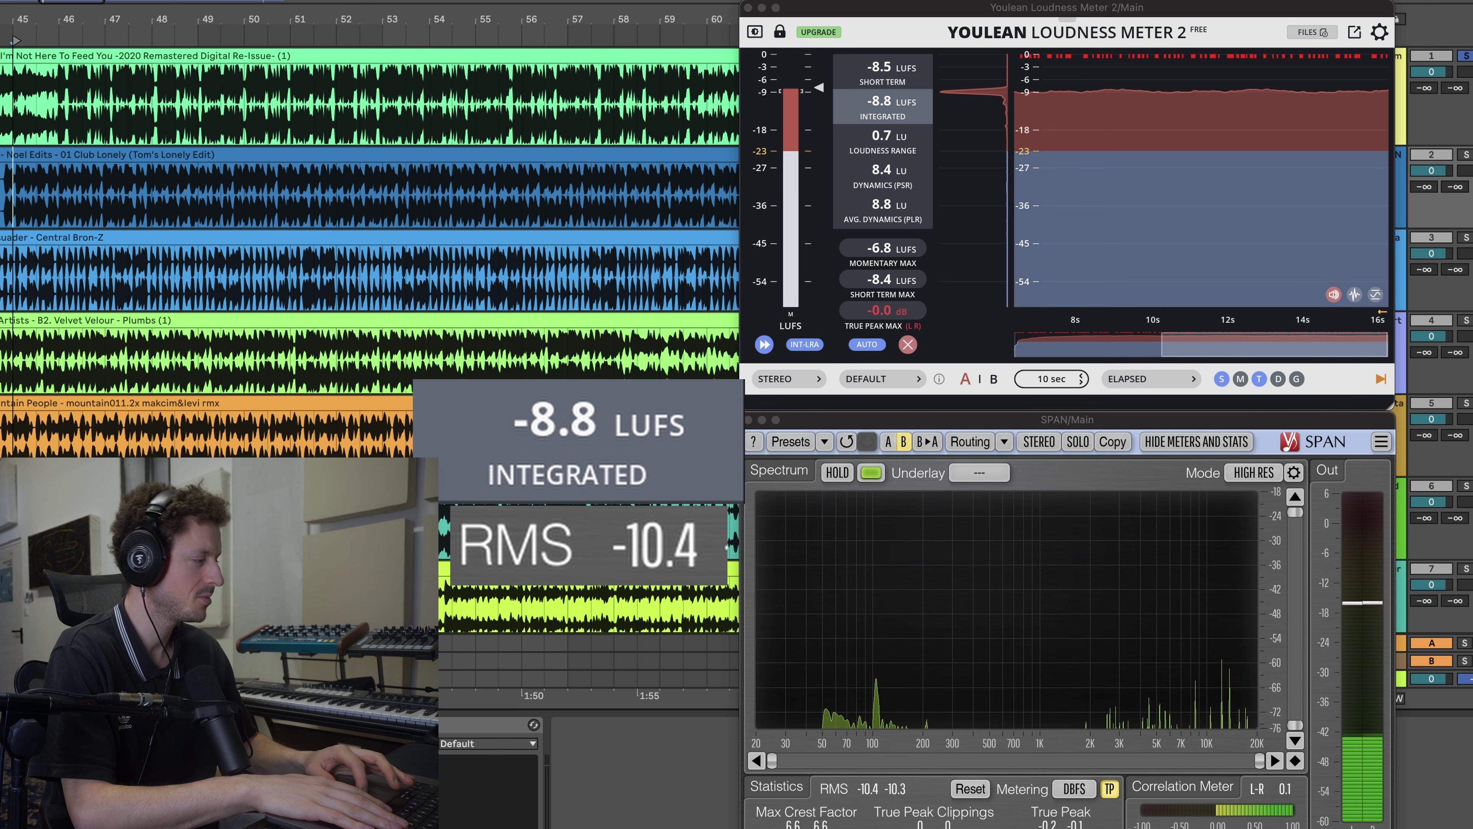
key("space")
left_click(908, 344)
left_click(965, 795)
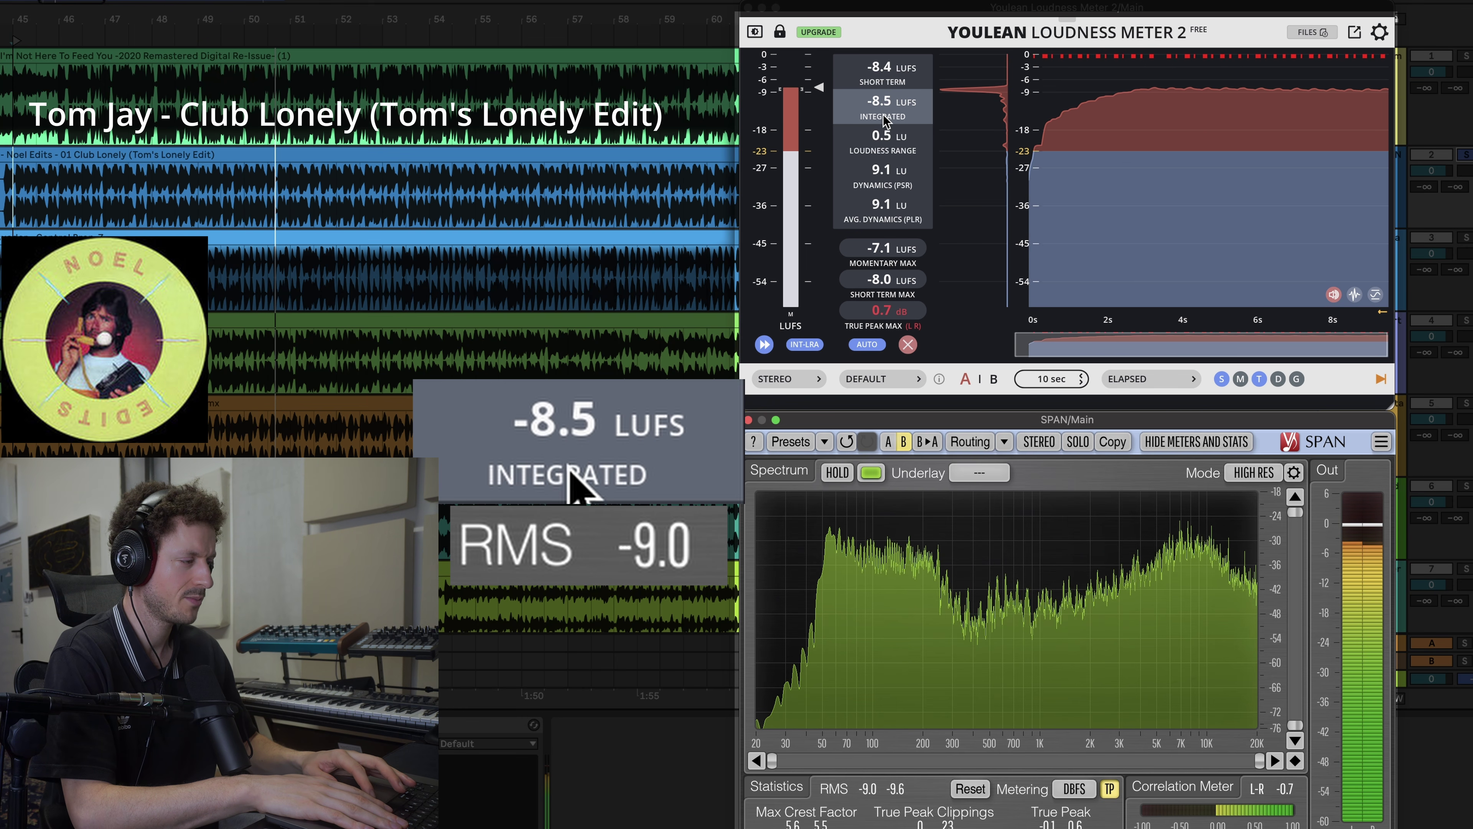
mouse_move(889, 111)
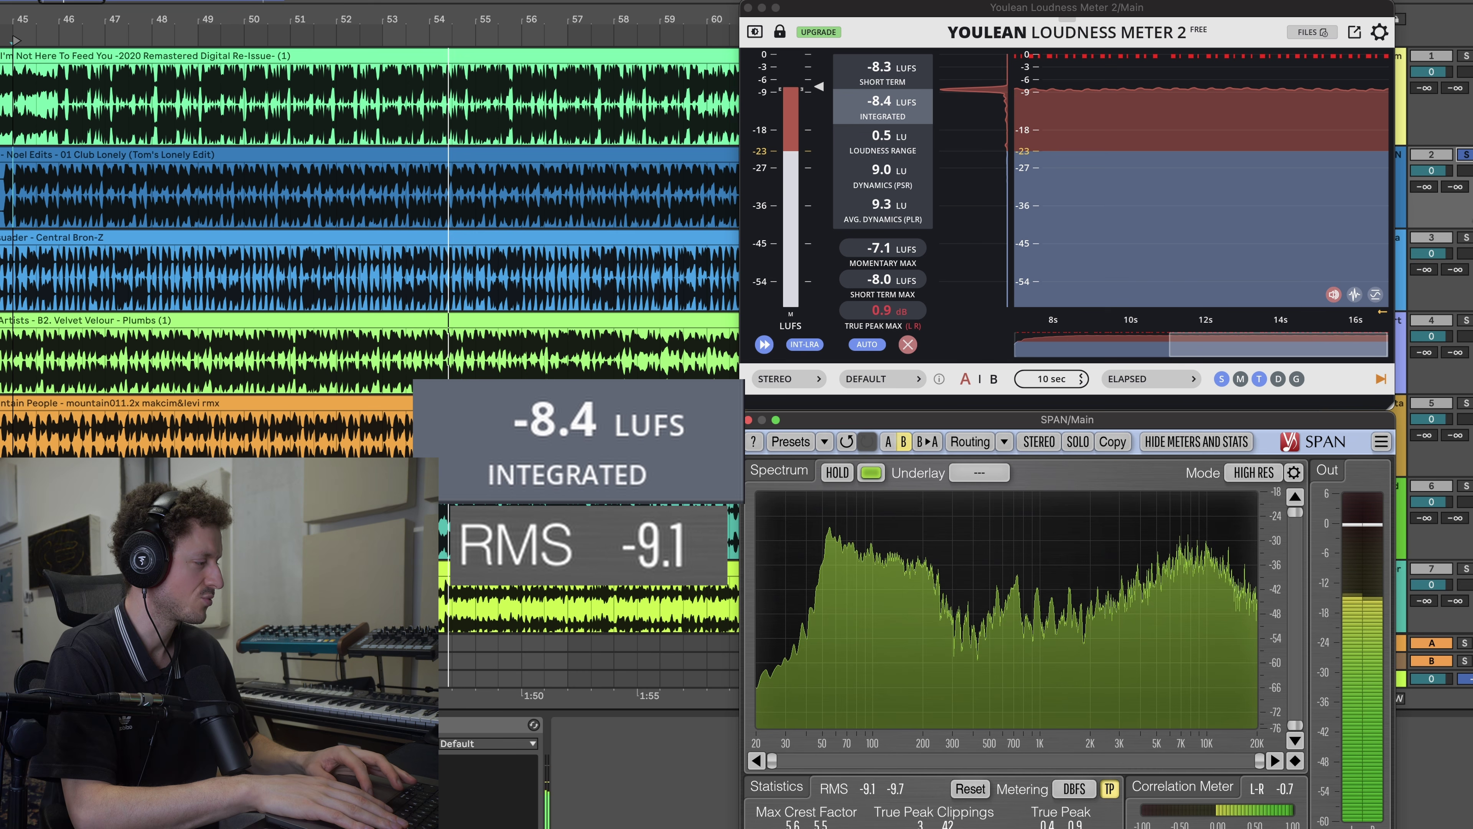
- Solo and play the Central Bron-Z track with the loudness meter reset, and stop playback after reading its integrated loudness
left_click(1465, 238)
key("space")
key("space")
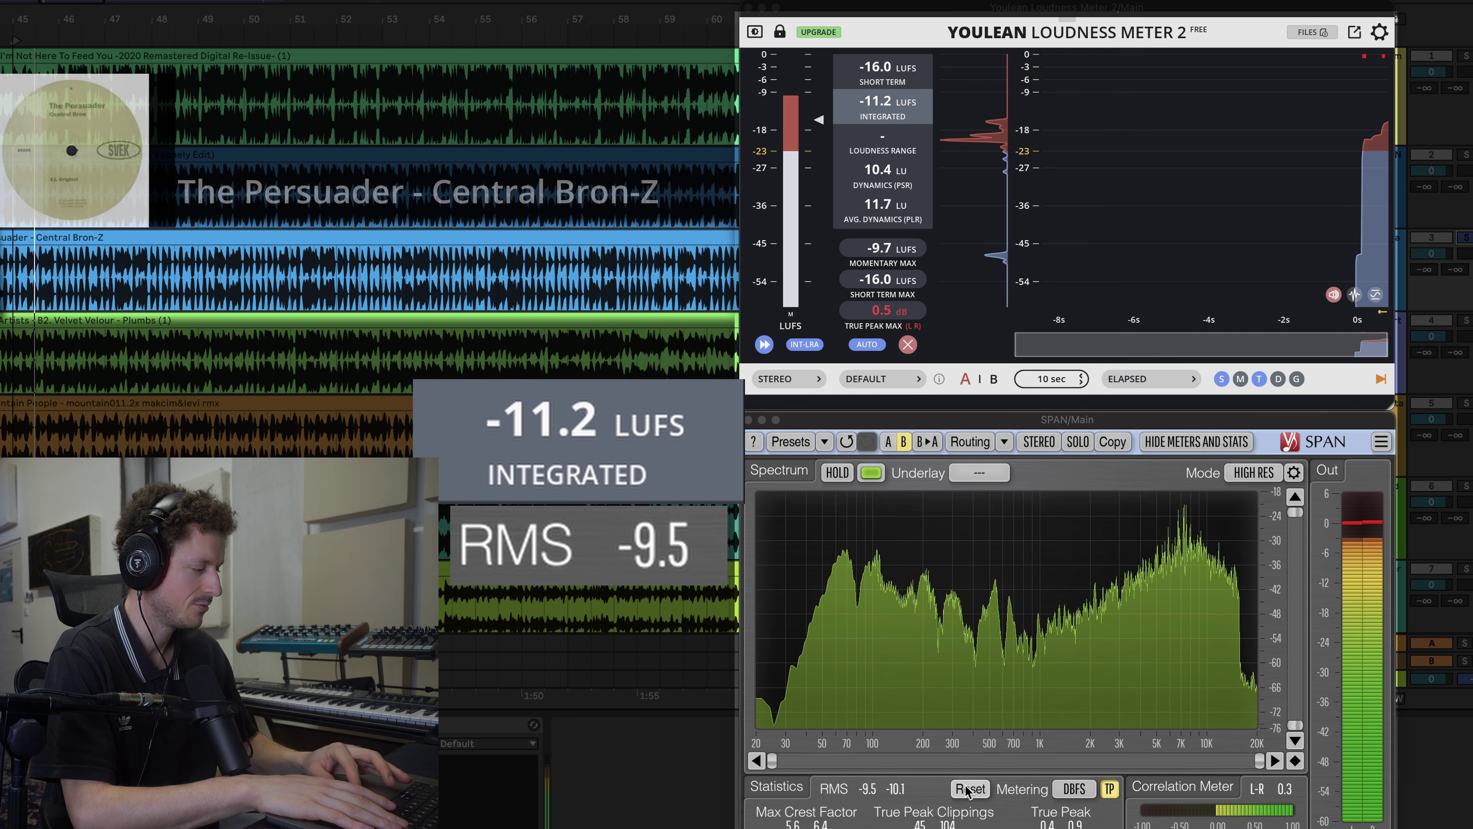
left_click(908, 344)
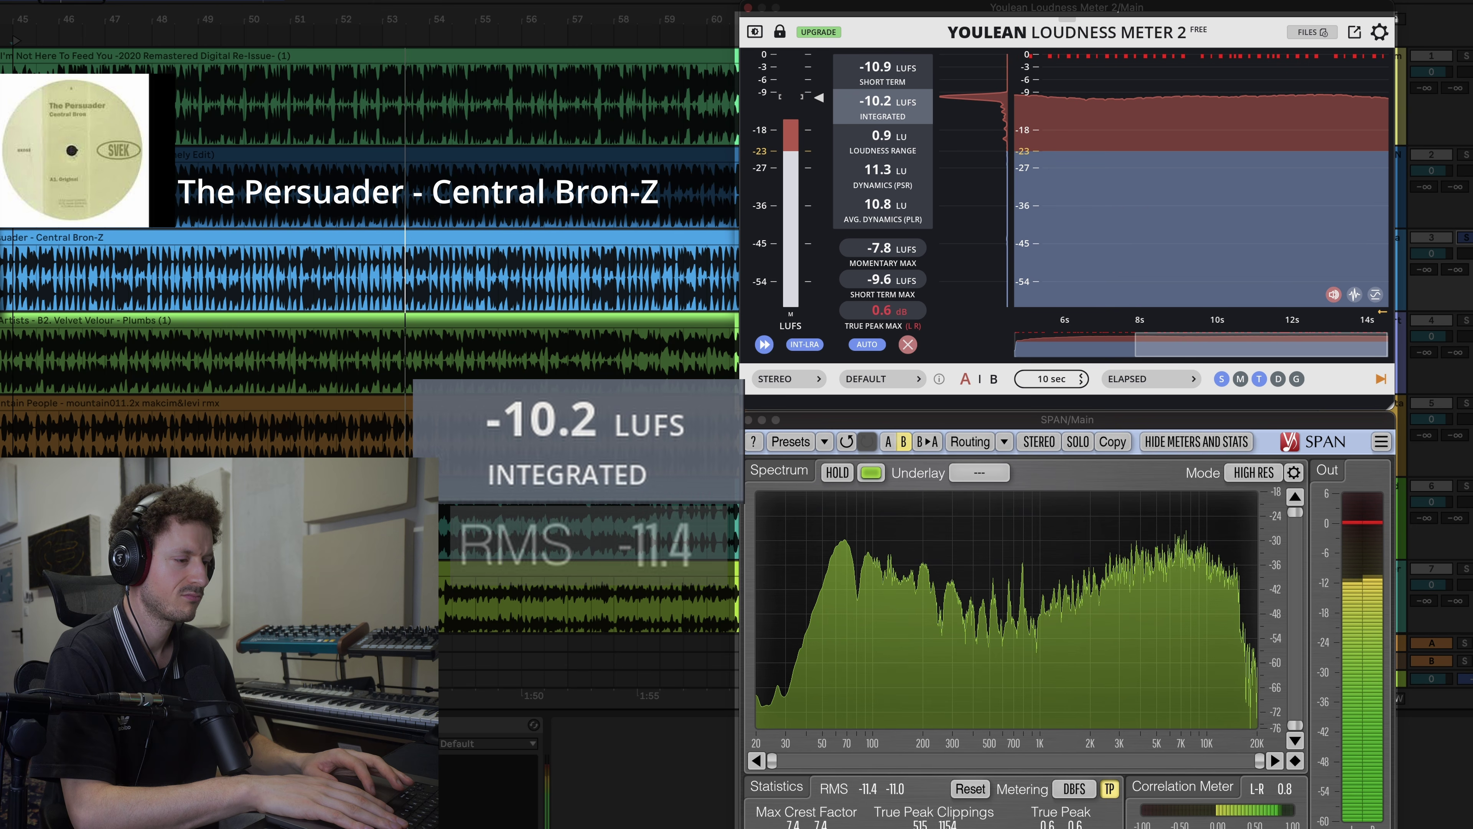
key("space")
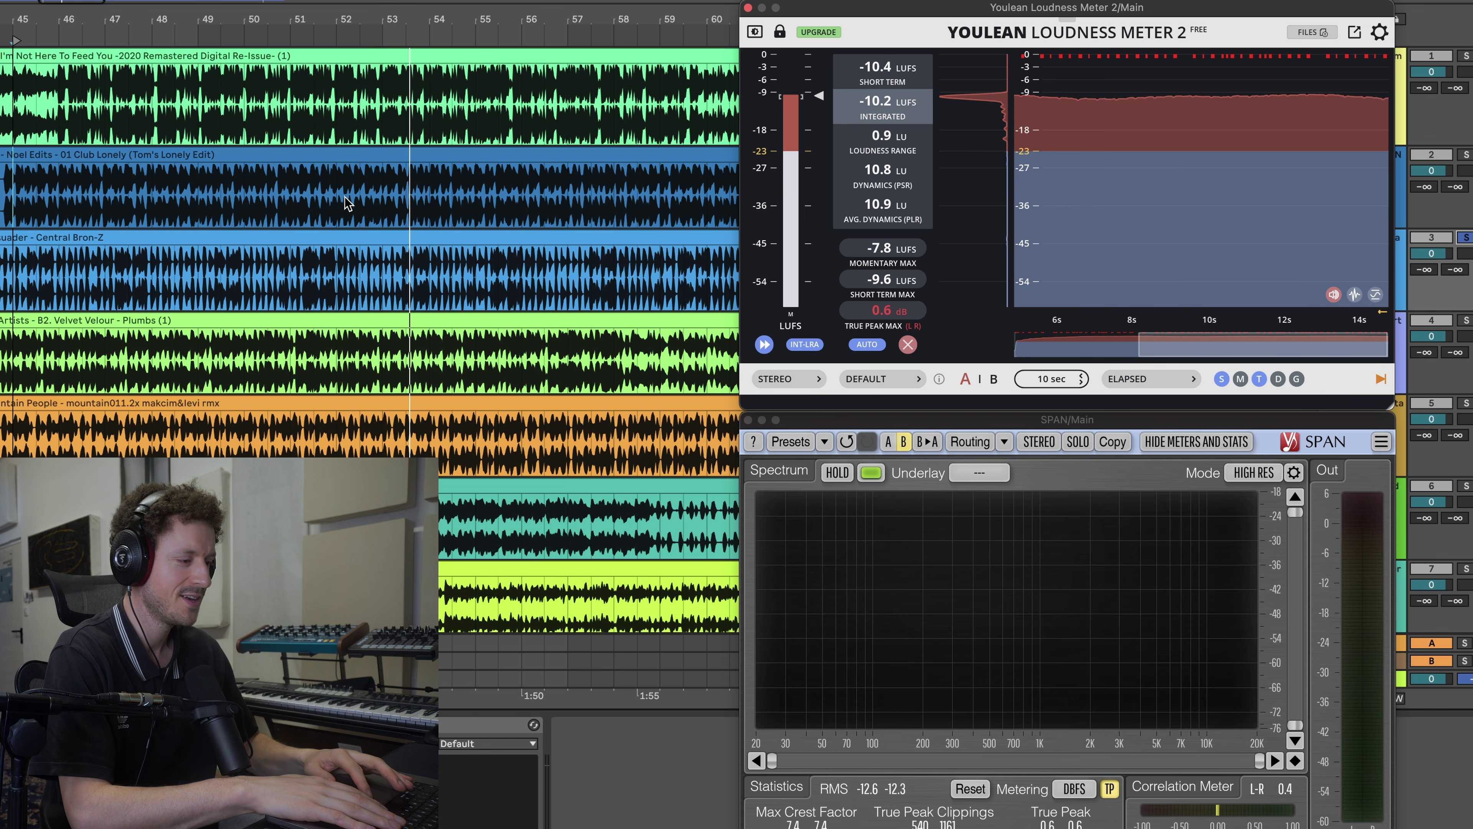
- Solo the Beat For U track, play it from about bar 46 with reset meters to measure its loudness, and stop playback
scroll(329, 335, "down", 2)
scroll(329, 335, "down", 5)
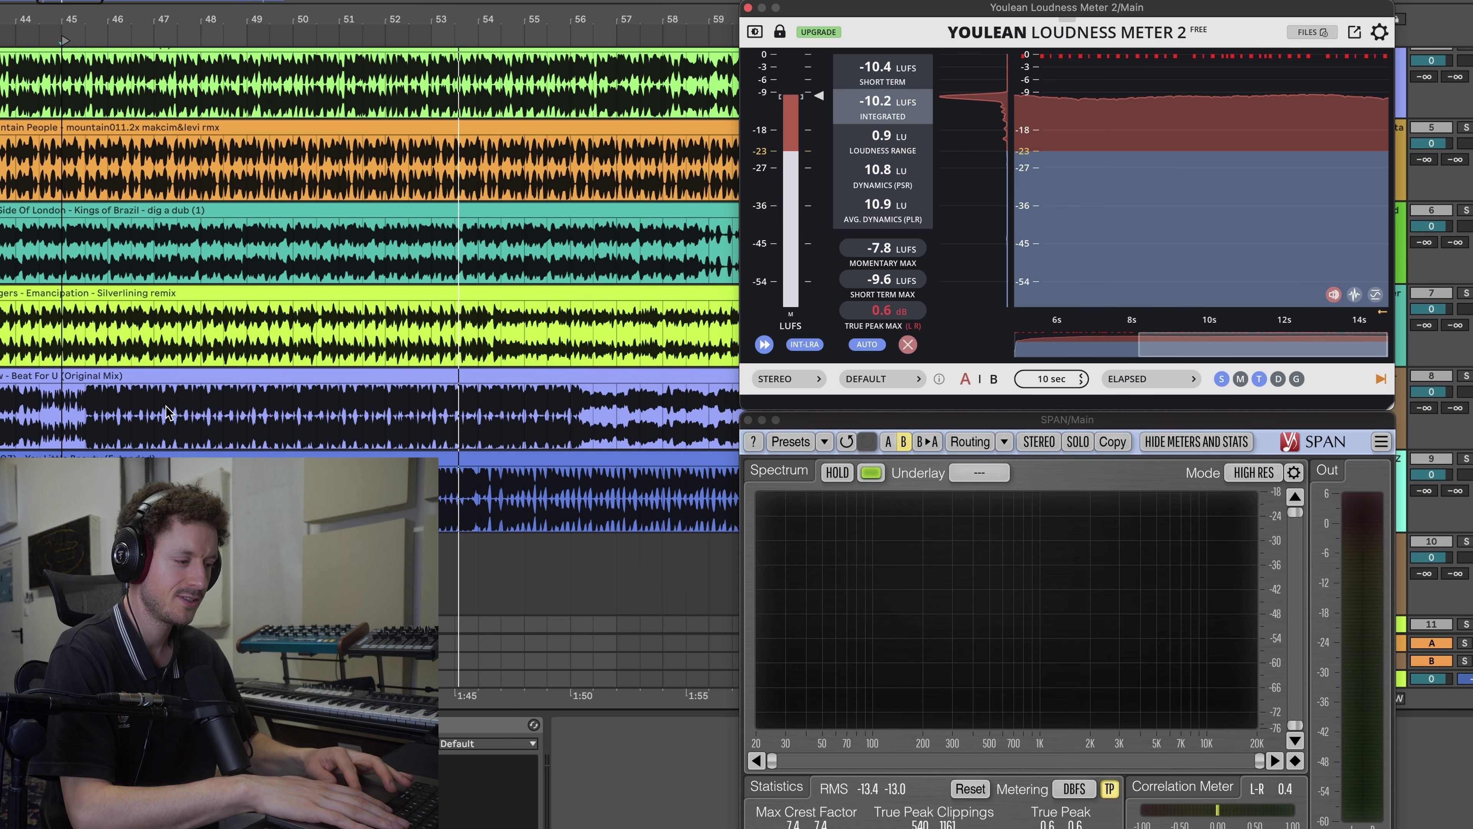
left_click(108, 415)
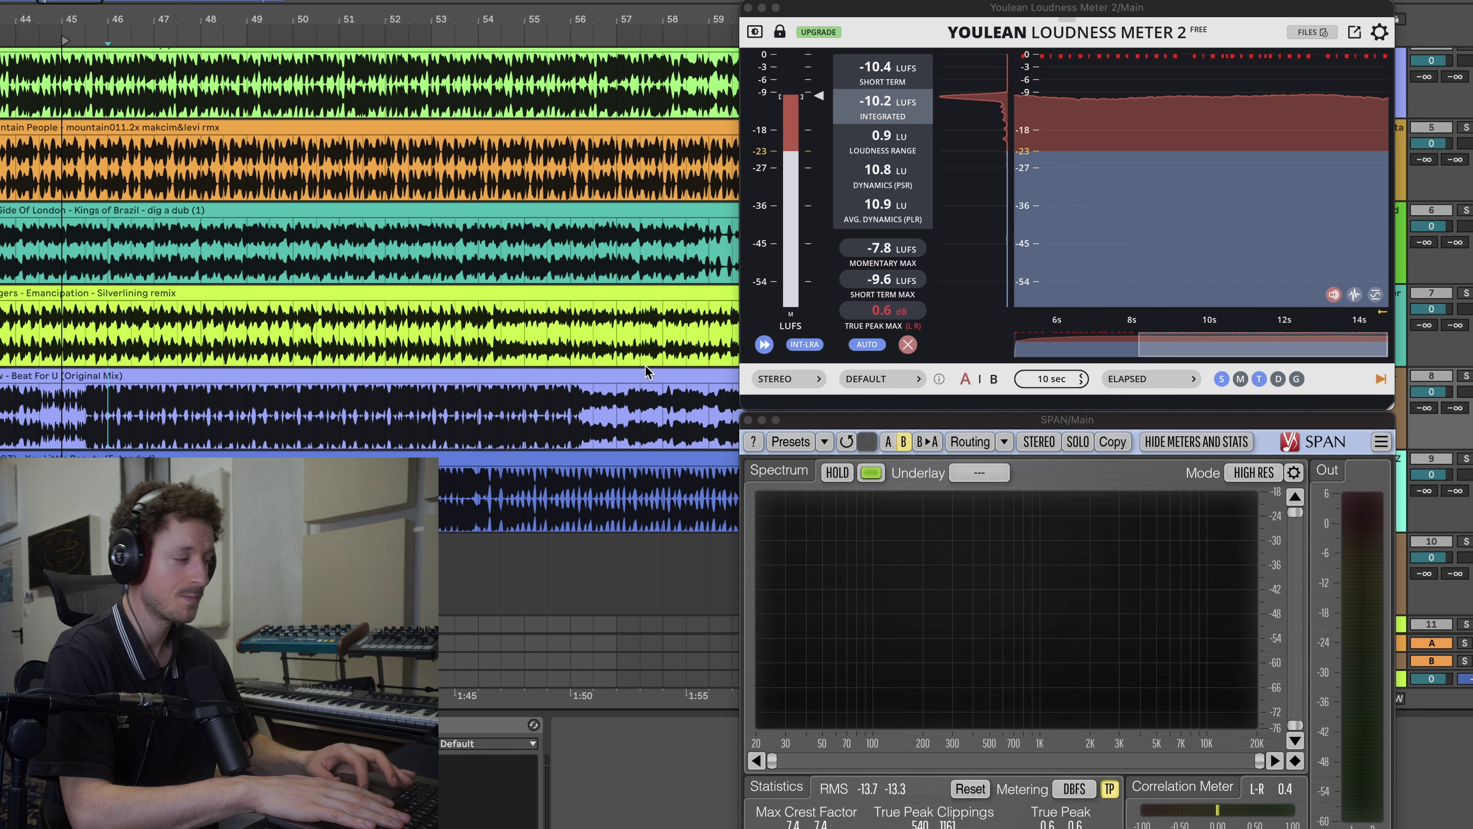
left_click(1402, 687)
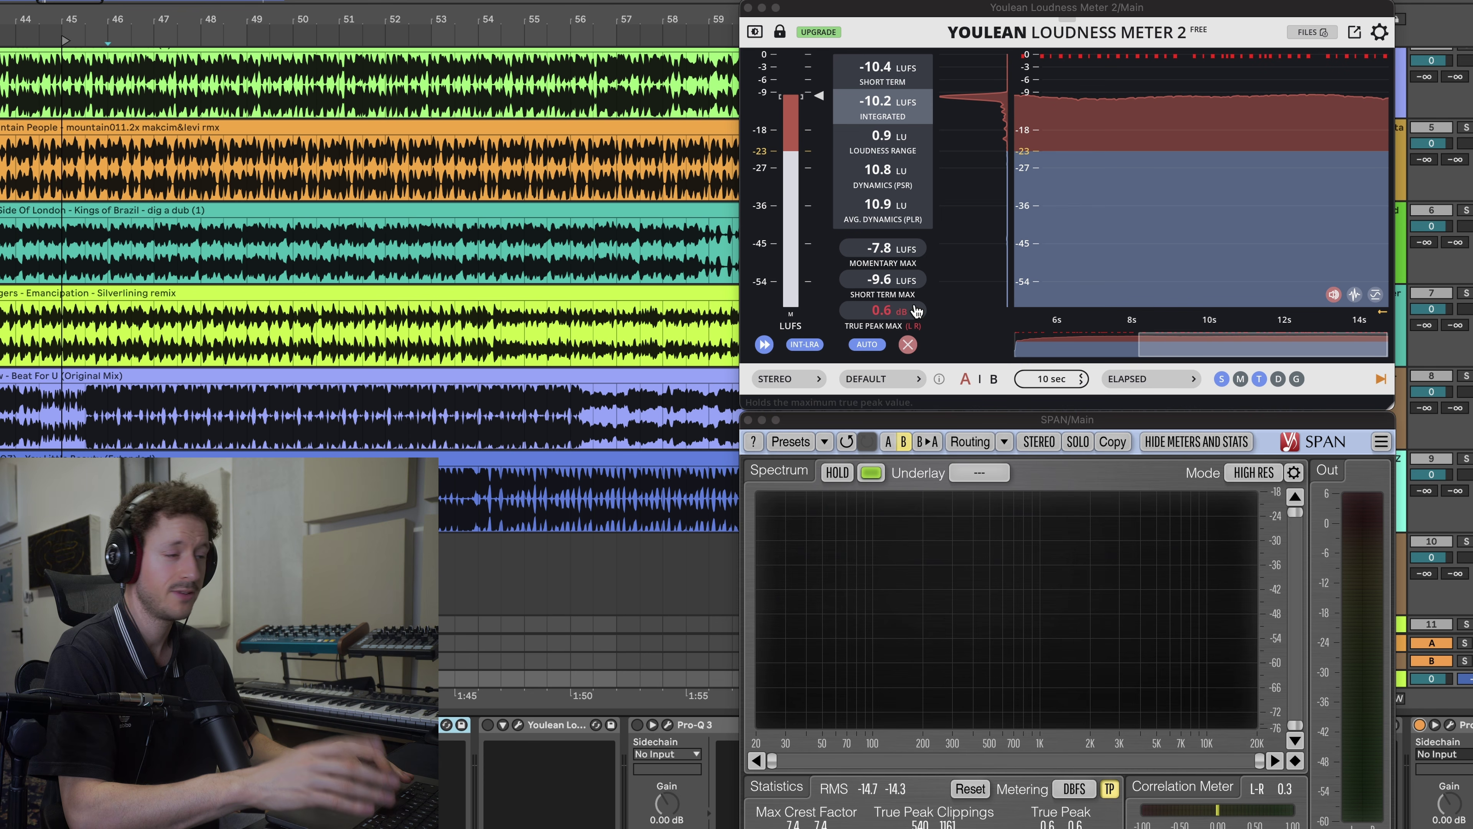
left_click(1465, 377)
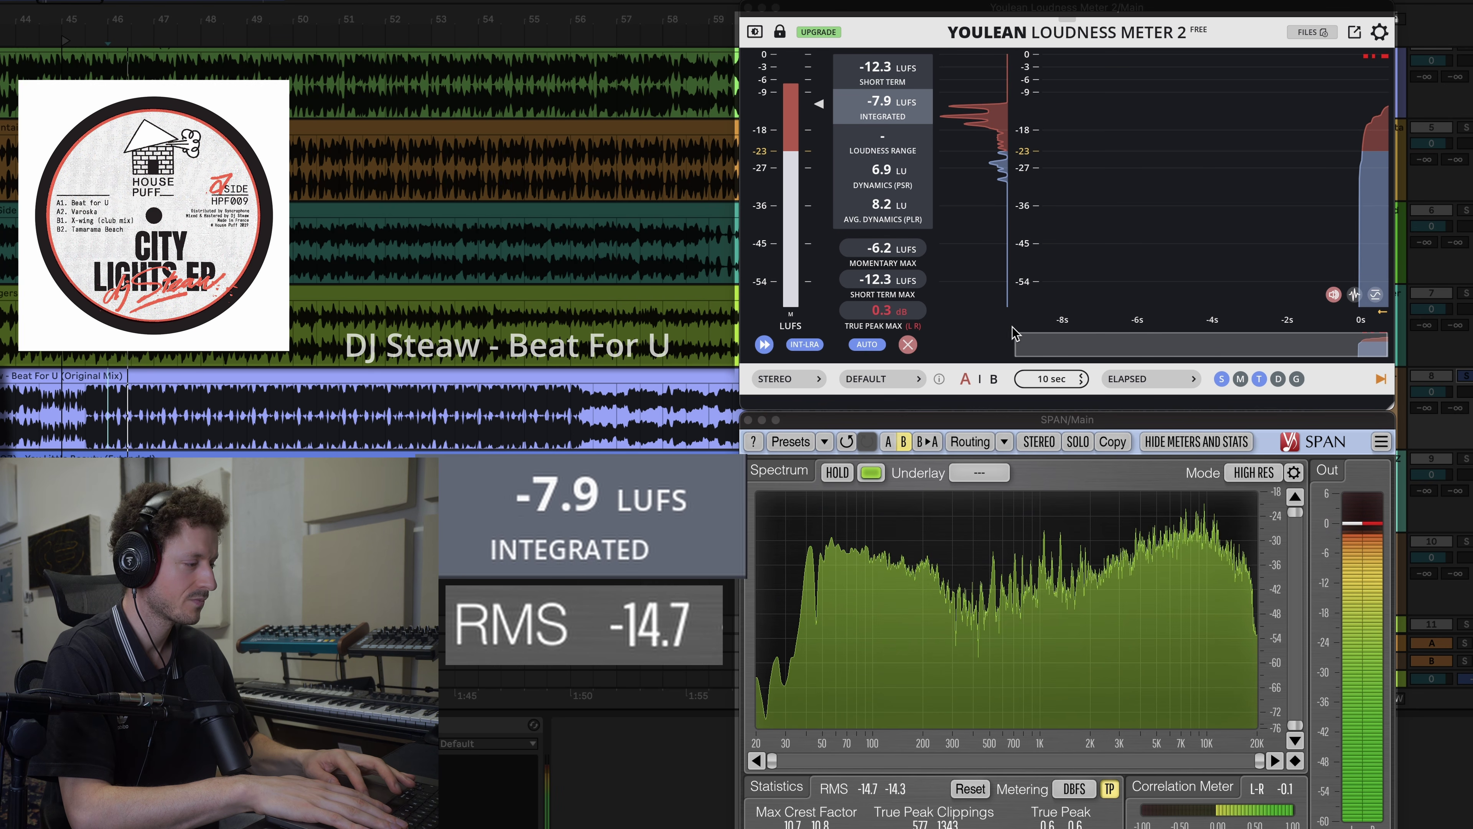
left_click(970, 790)
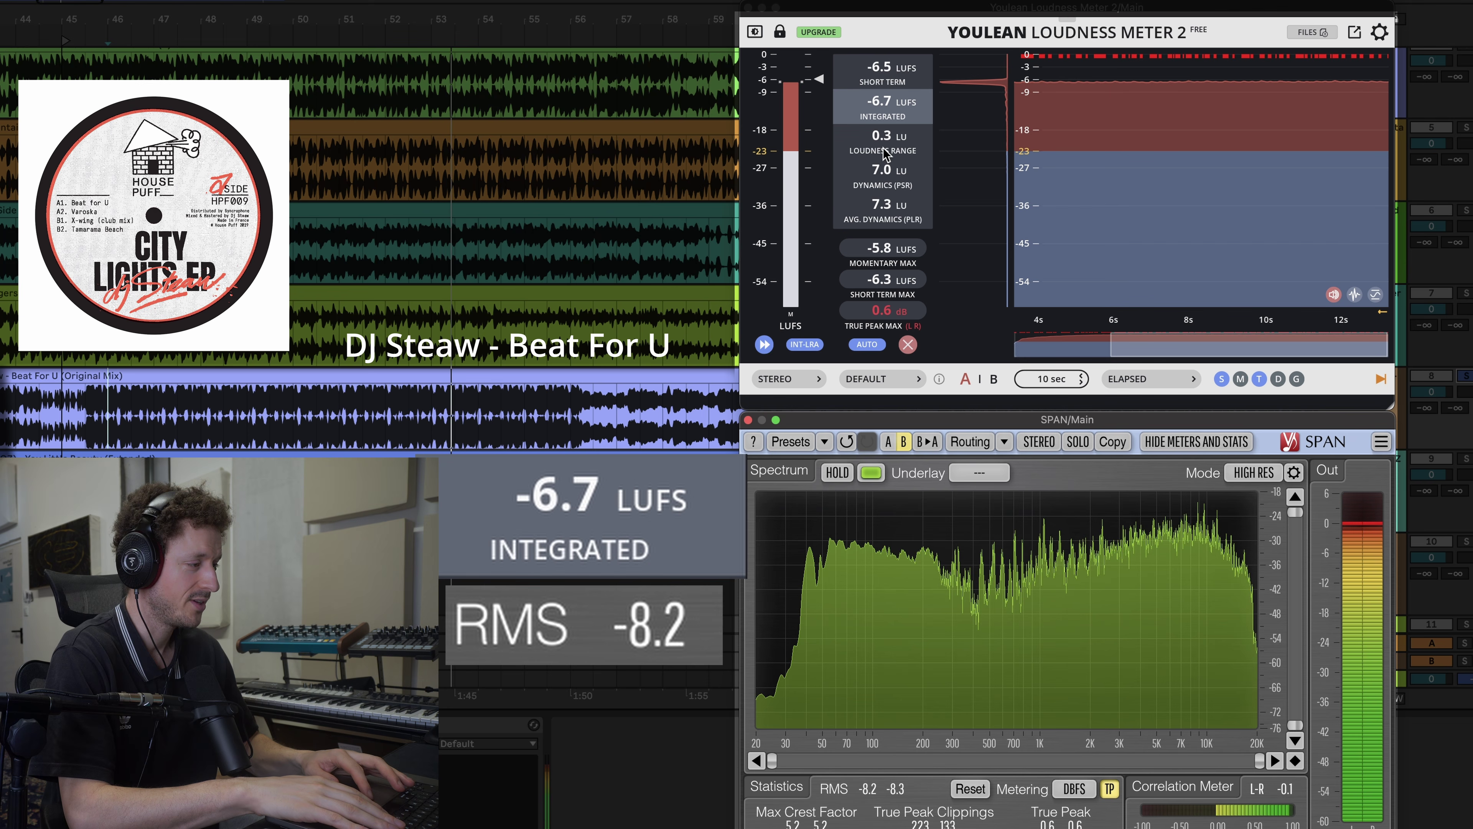
mouse_move(876, 110)
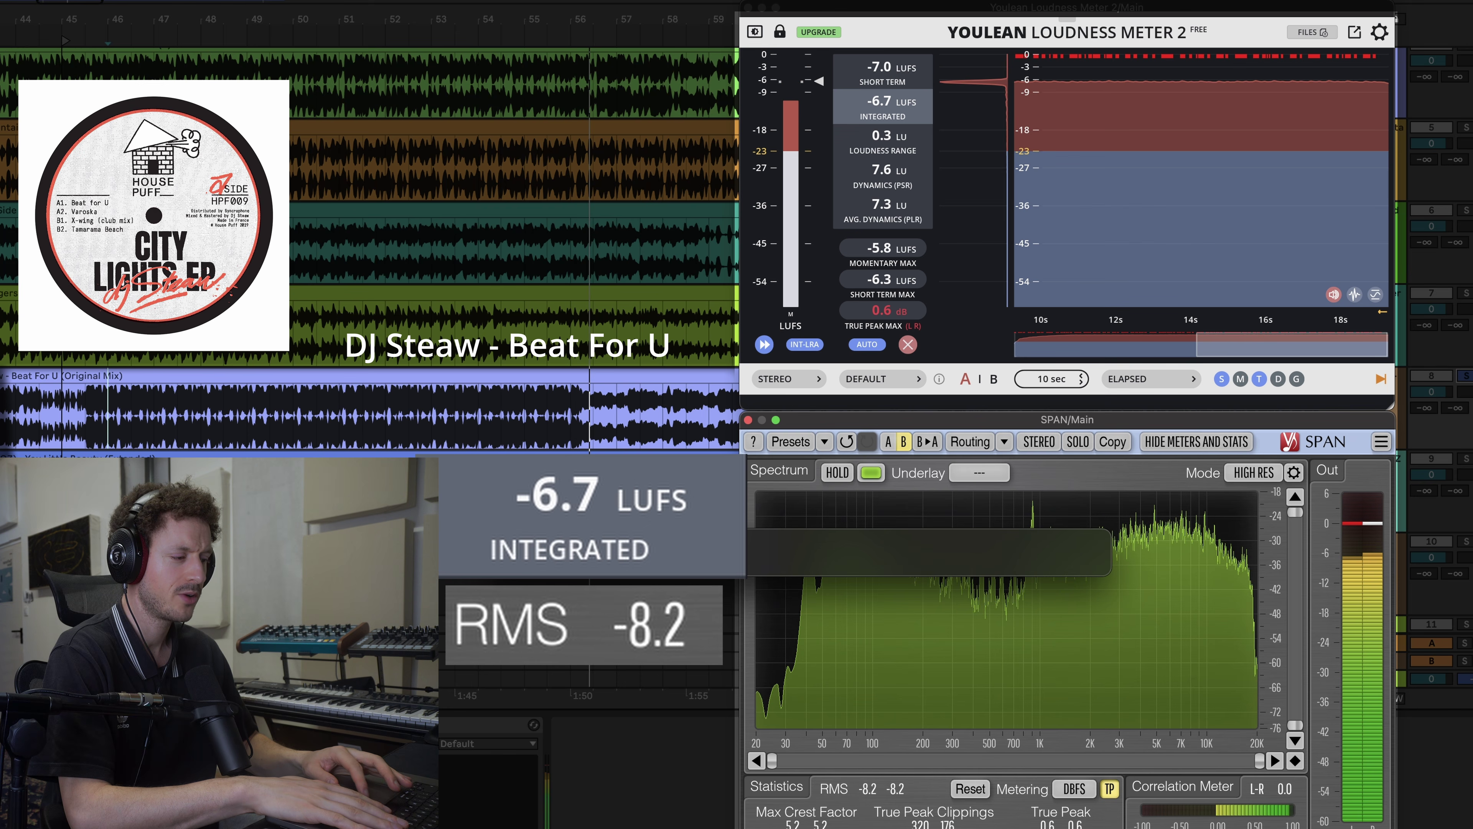
left_click(516, 419)
key("space")
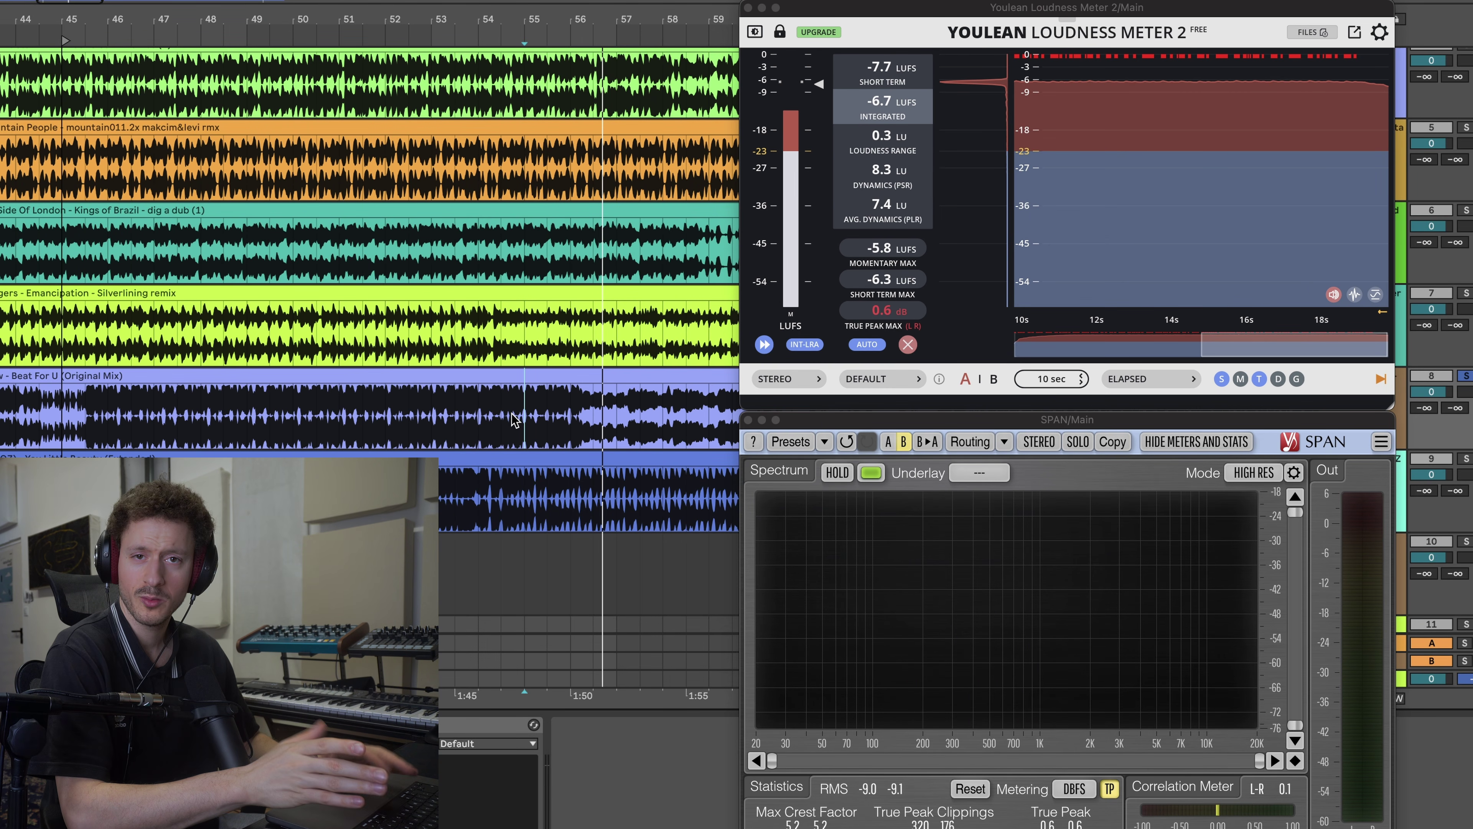
- Play the You Little Beauty track and reset the loudness meter and SPAN statistics to read its RMS and integrated LUFS
left_click(1407, 486)
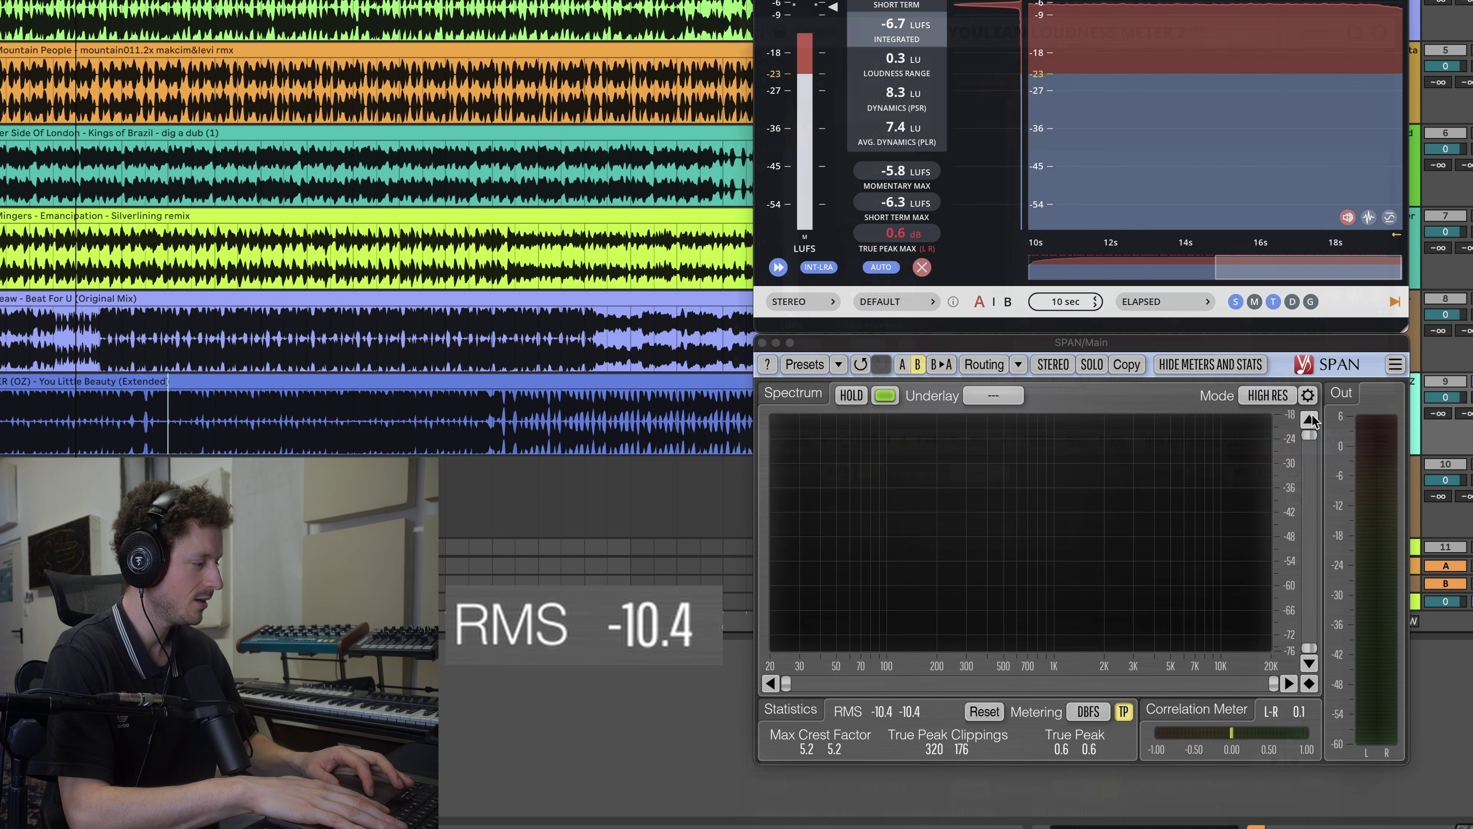
left_click(908, 344)
key("space")
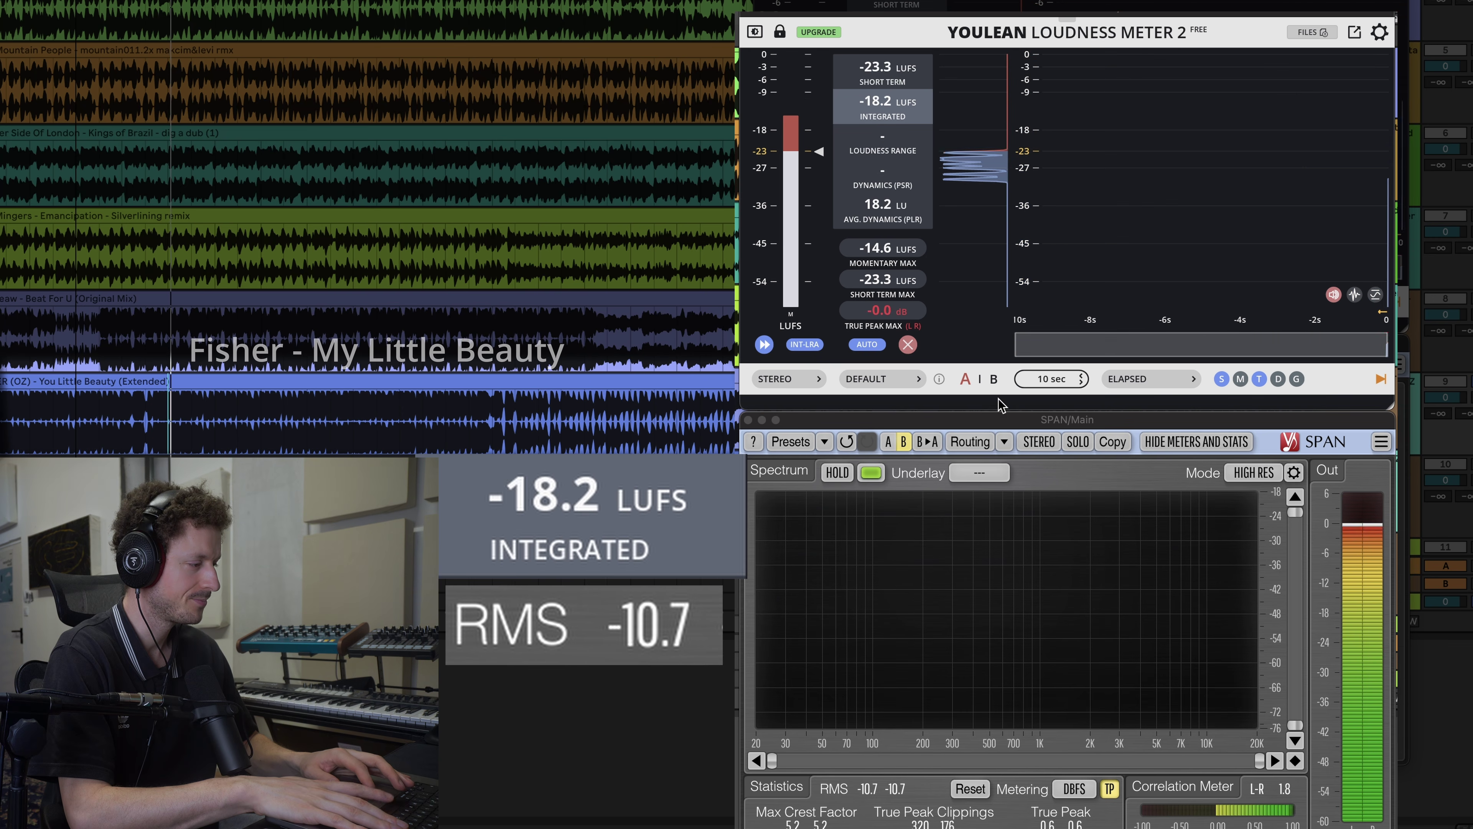
left_click(970, 788)
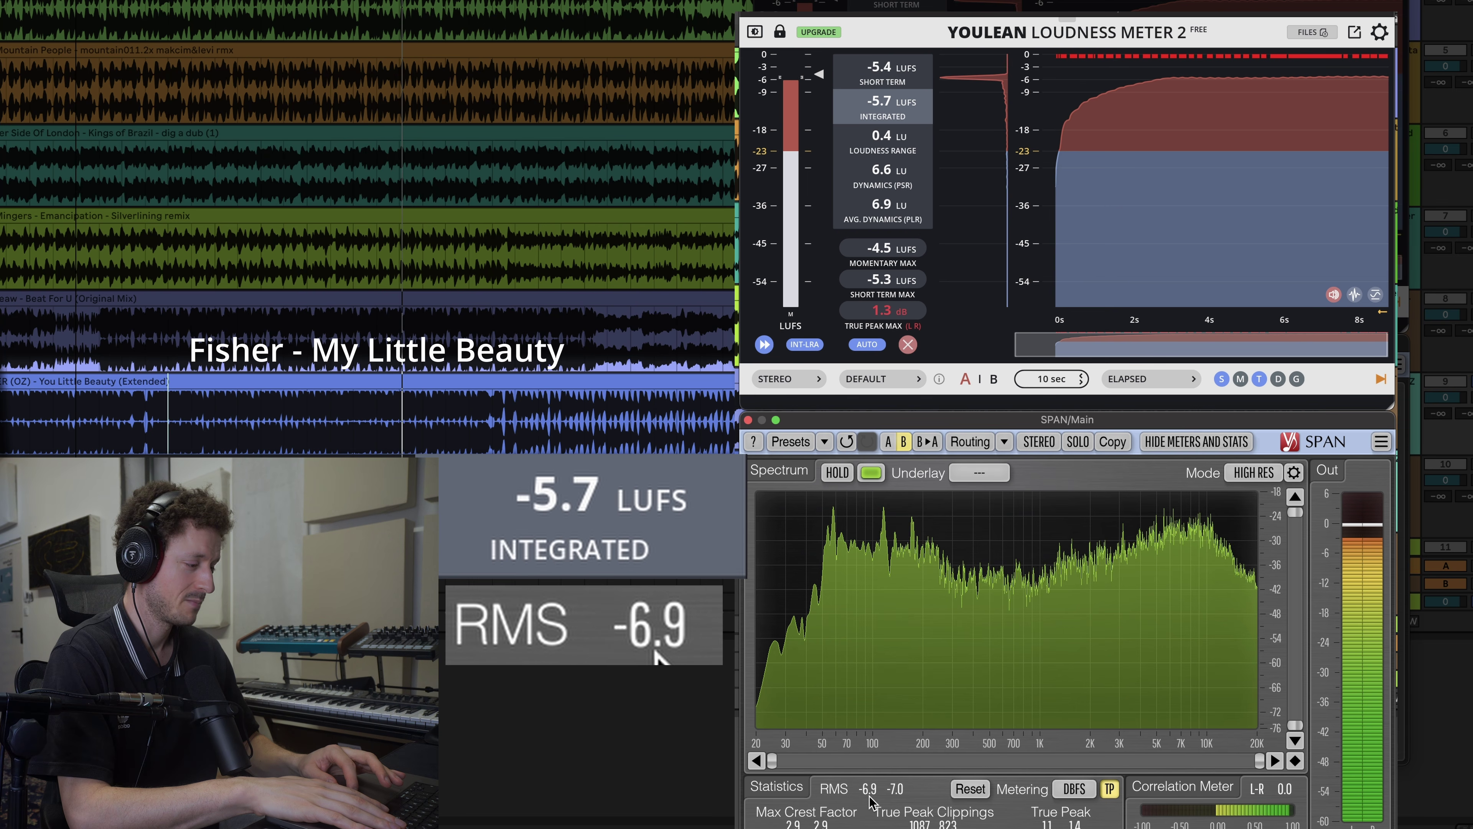
mouse_move(883, 113)
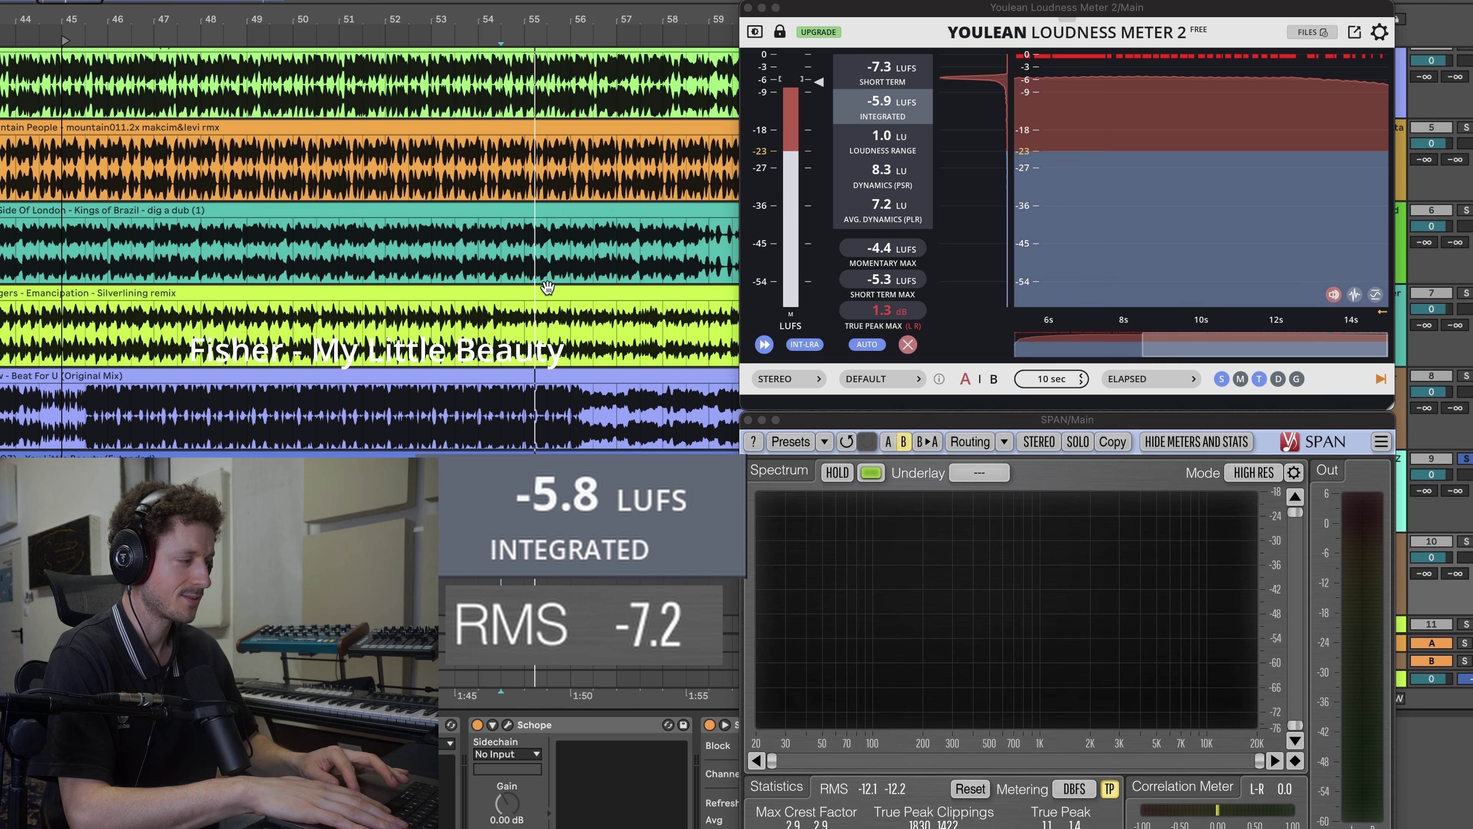
- Solo and play the Kings of Brazil - dig a dub track, resetting both meters to measure its integrated loudness
scroll(547, 287, "up", 5)
scroll(548, 290, "down", 3)
scroll(468, 263, "down", 3)
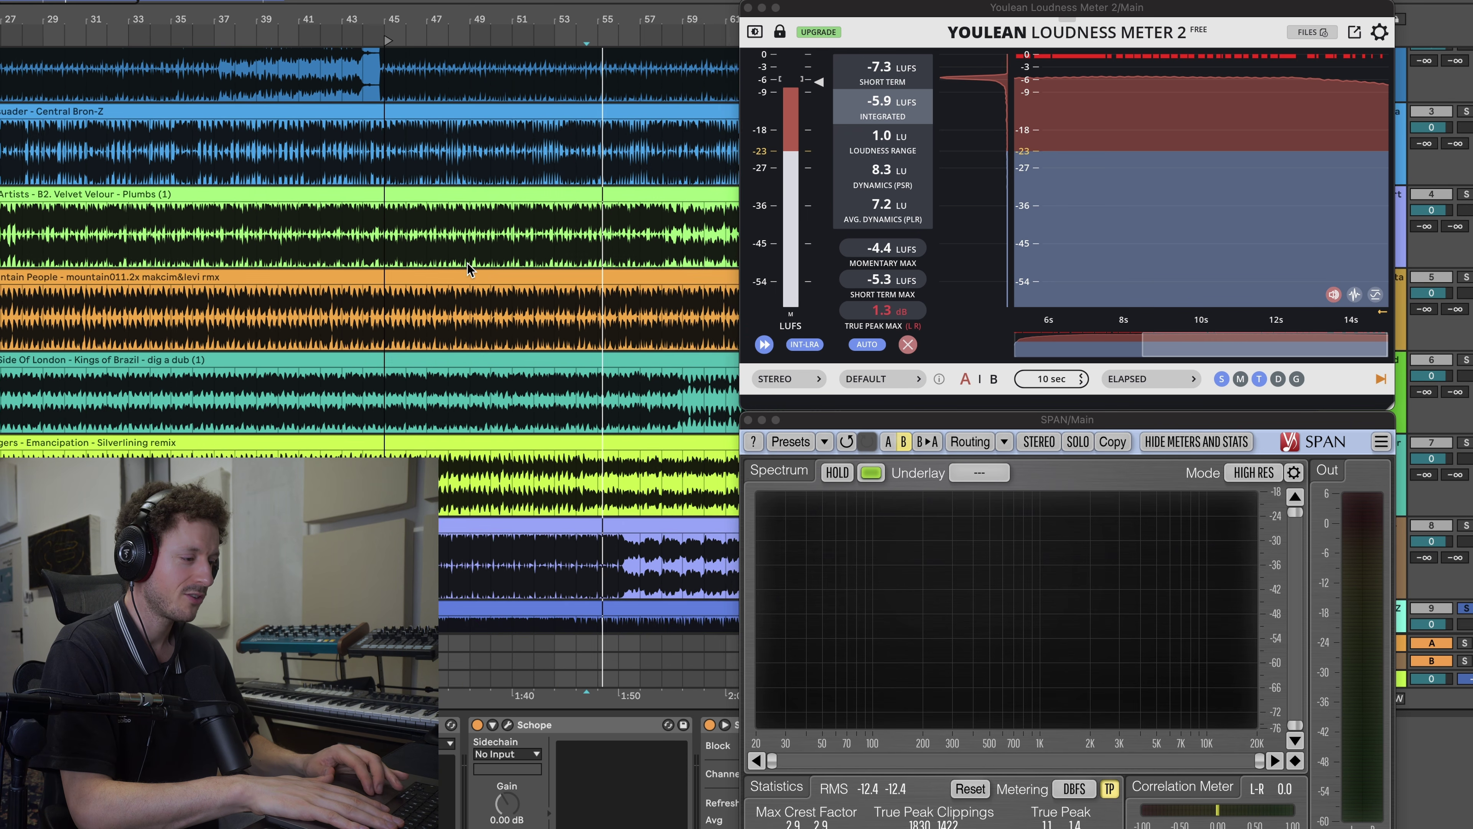
left_click(309, 310)
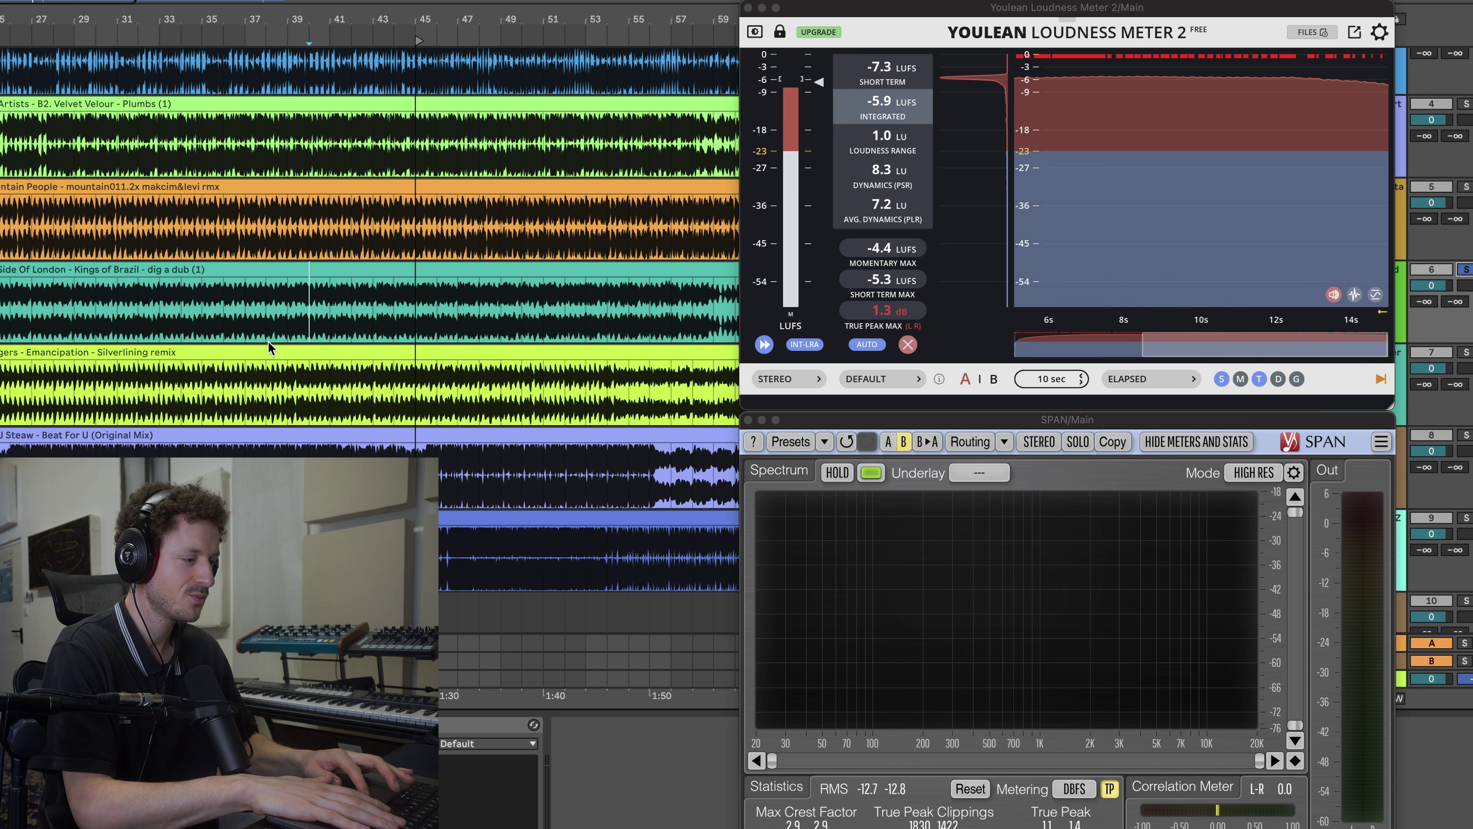
left_click(1403, 682)
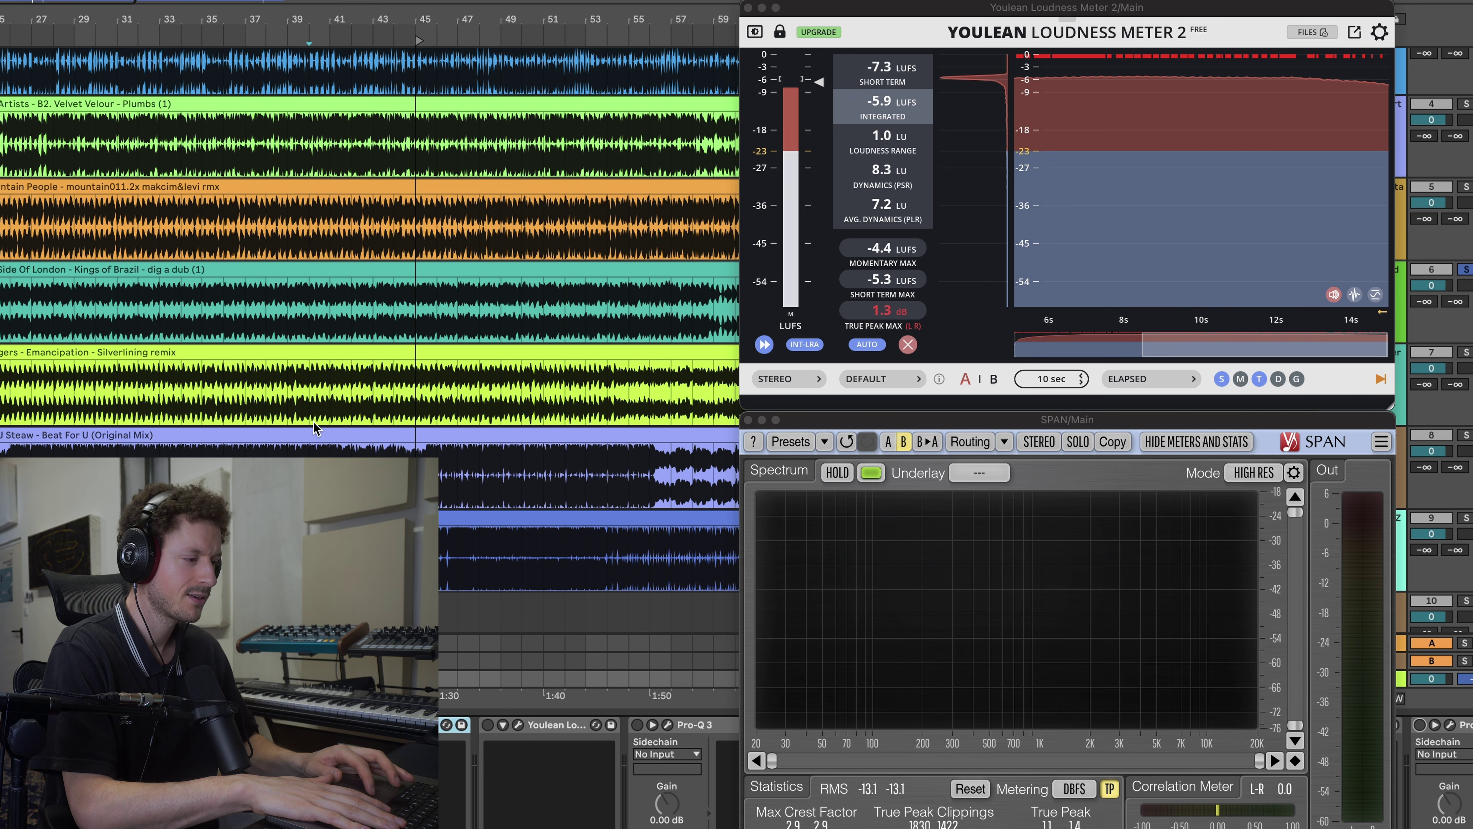
key("space")
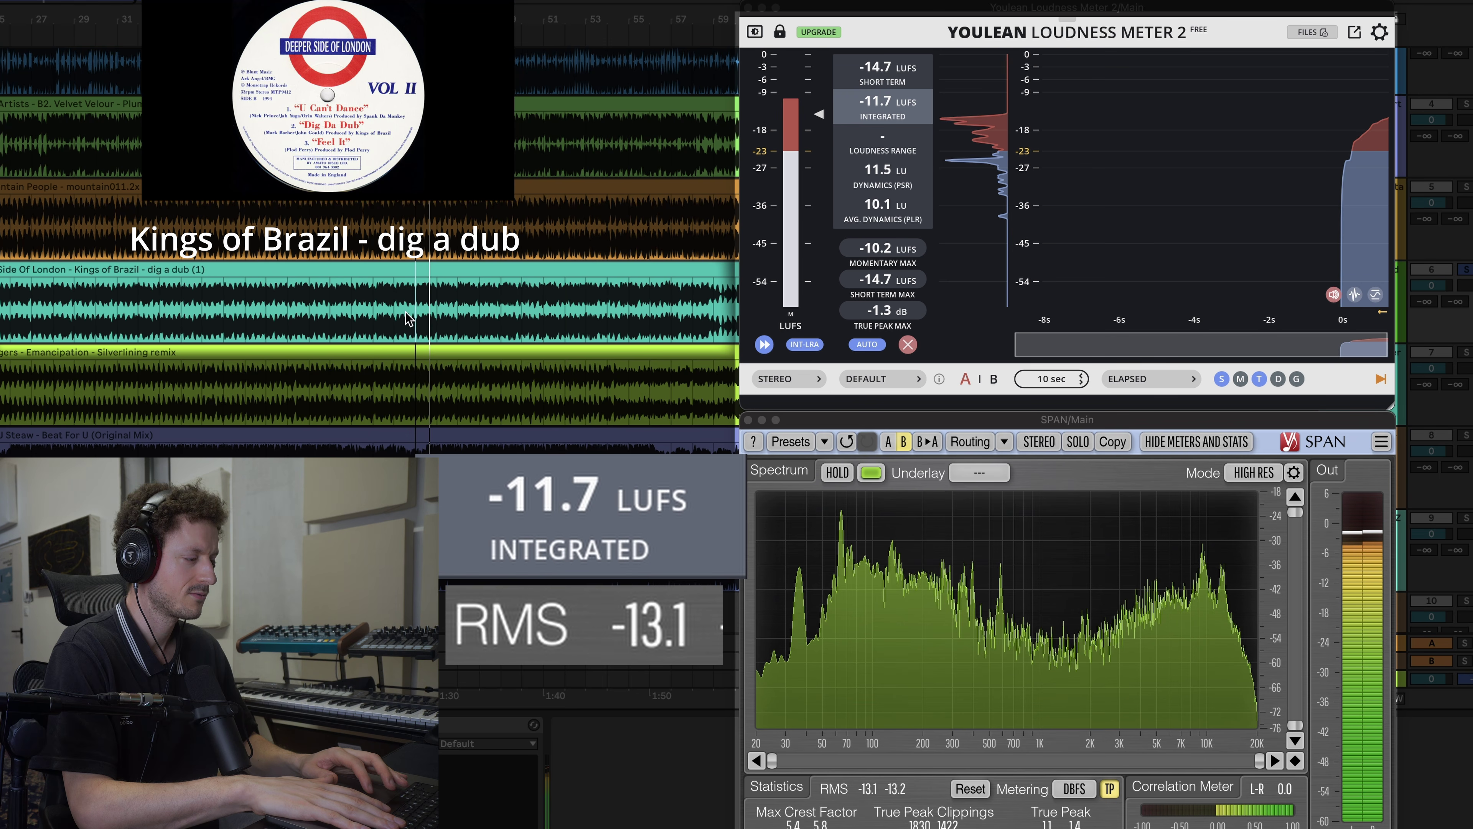
left_click(908, 344)
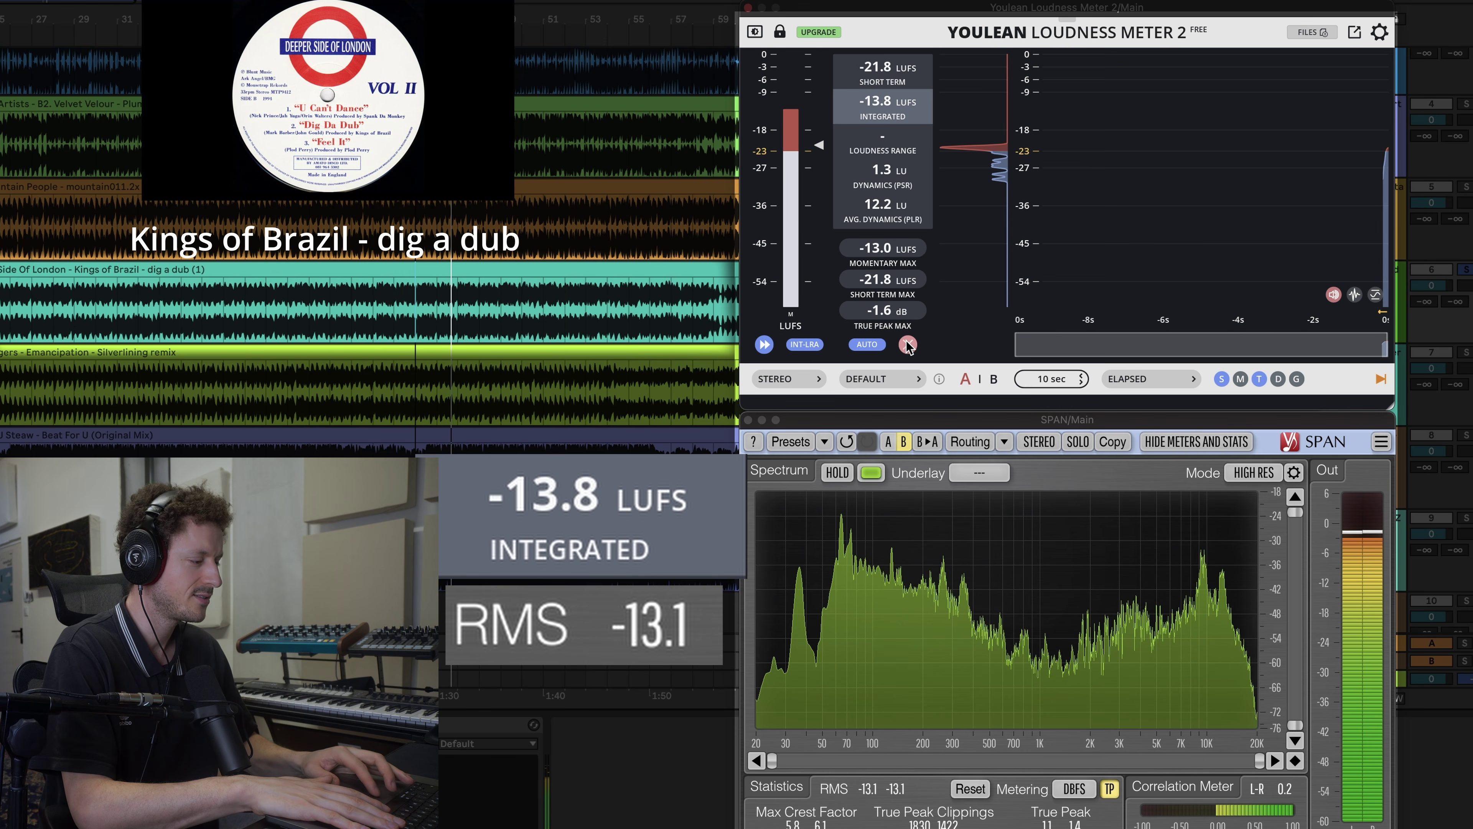
left_click(970, 788)
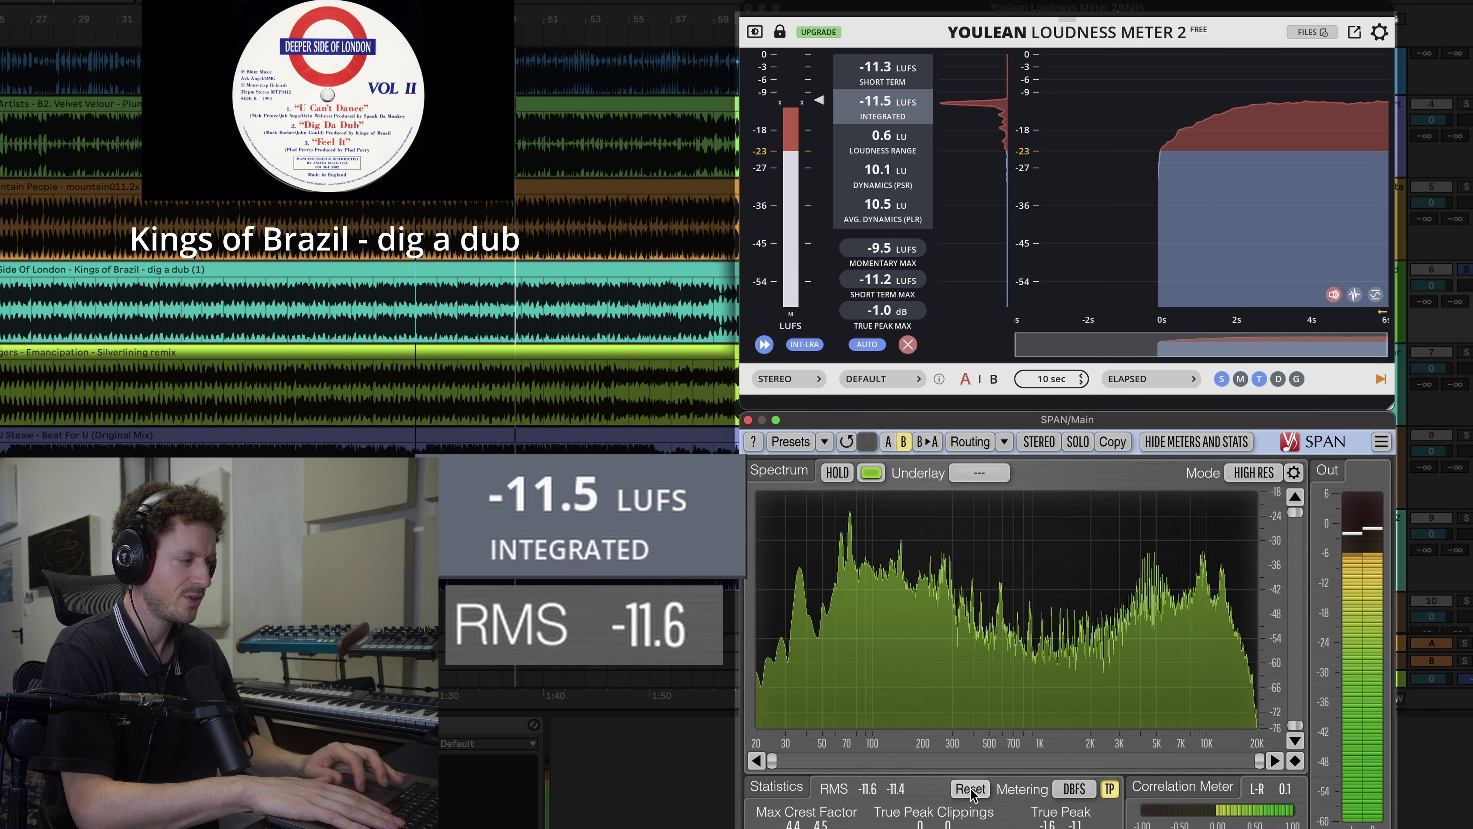
mouse_move(882, 108)
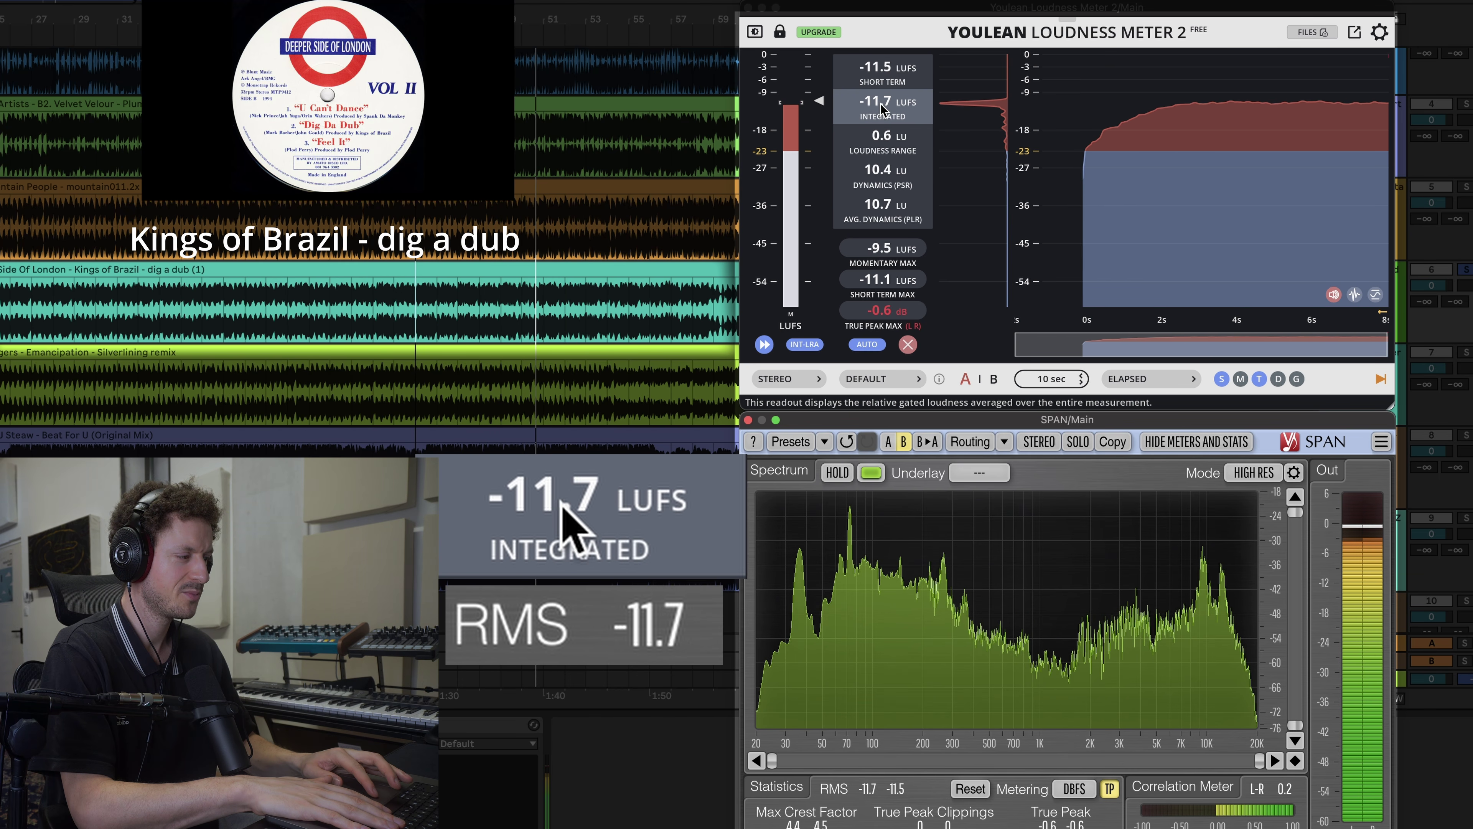
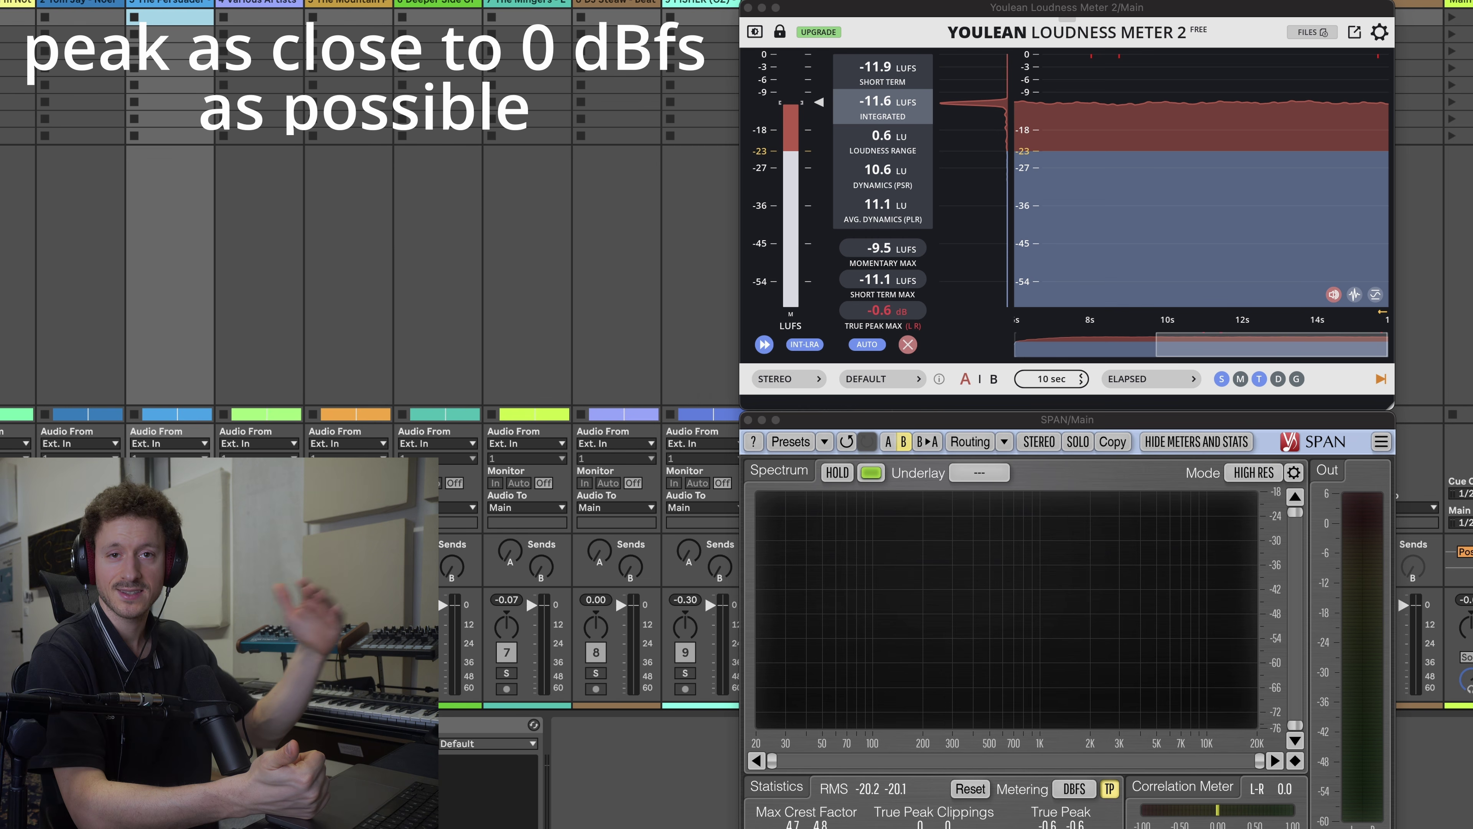
- Show the Arrangement view and enlarge the track waveforms for closer comparison
key("Tab")
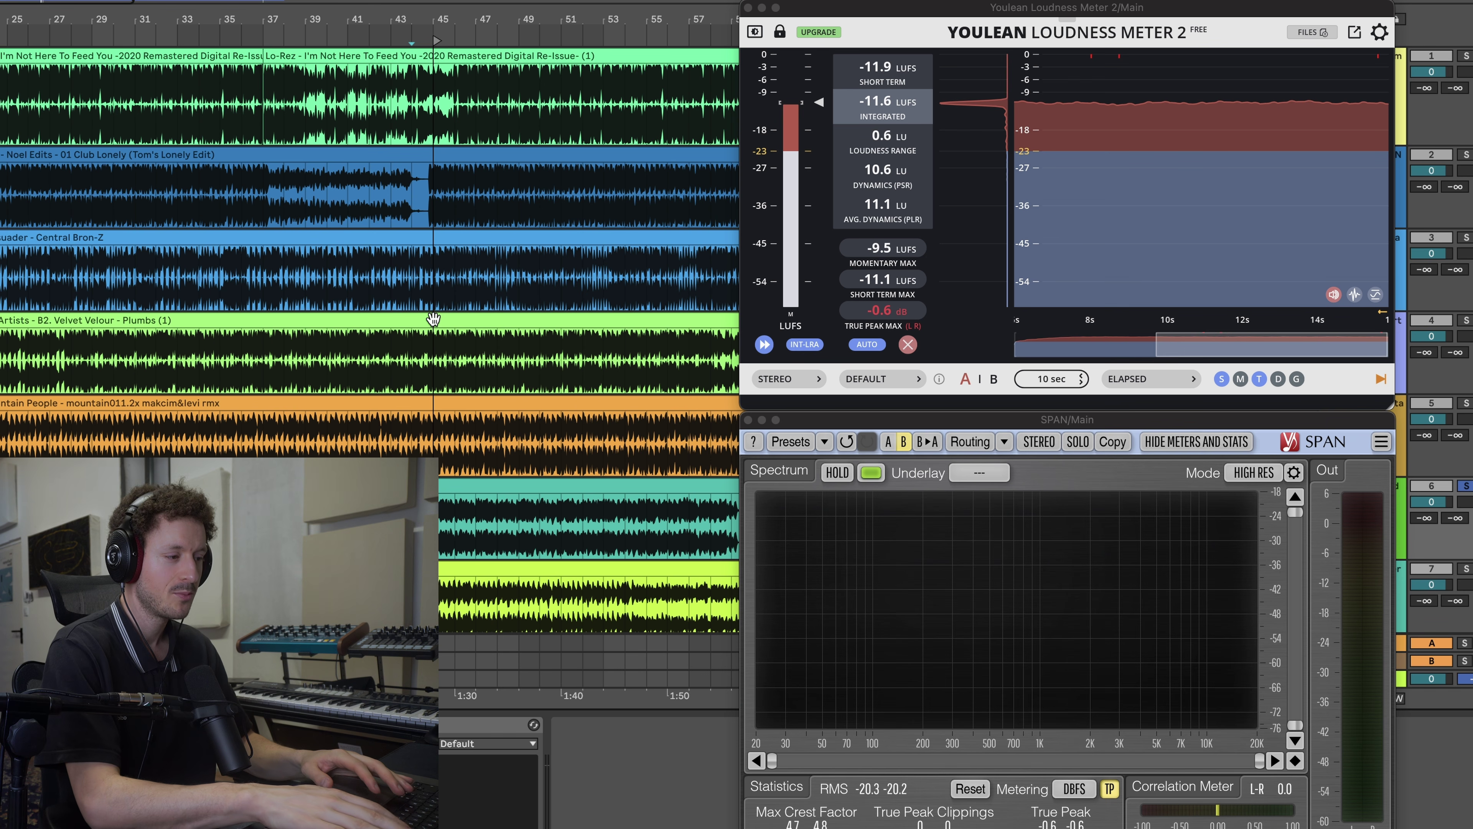
scroll(433, 319, "left", 1)
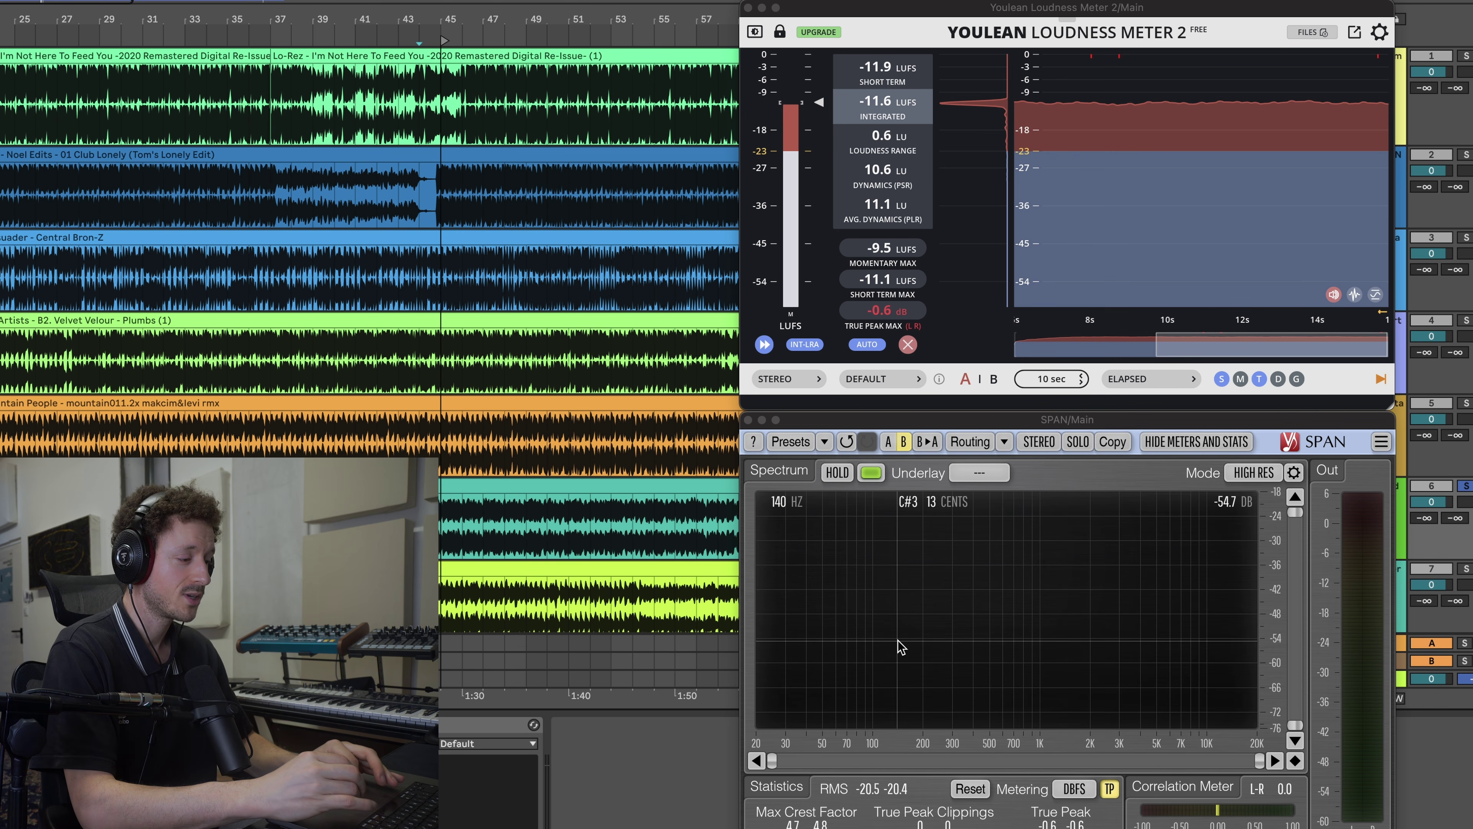
key("plus")
key("plus")
key("plus")
key("plus")
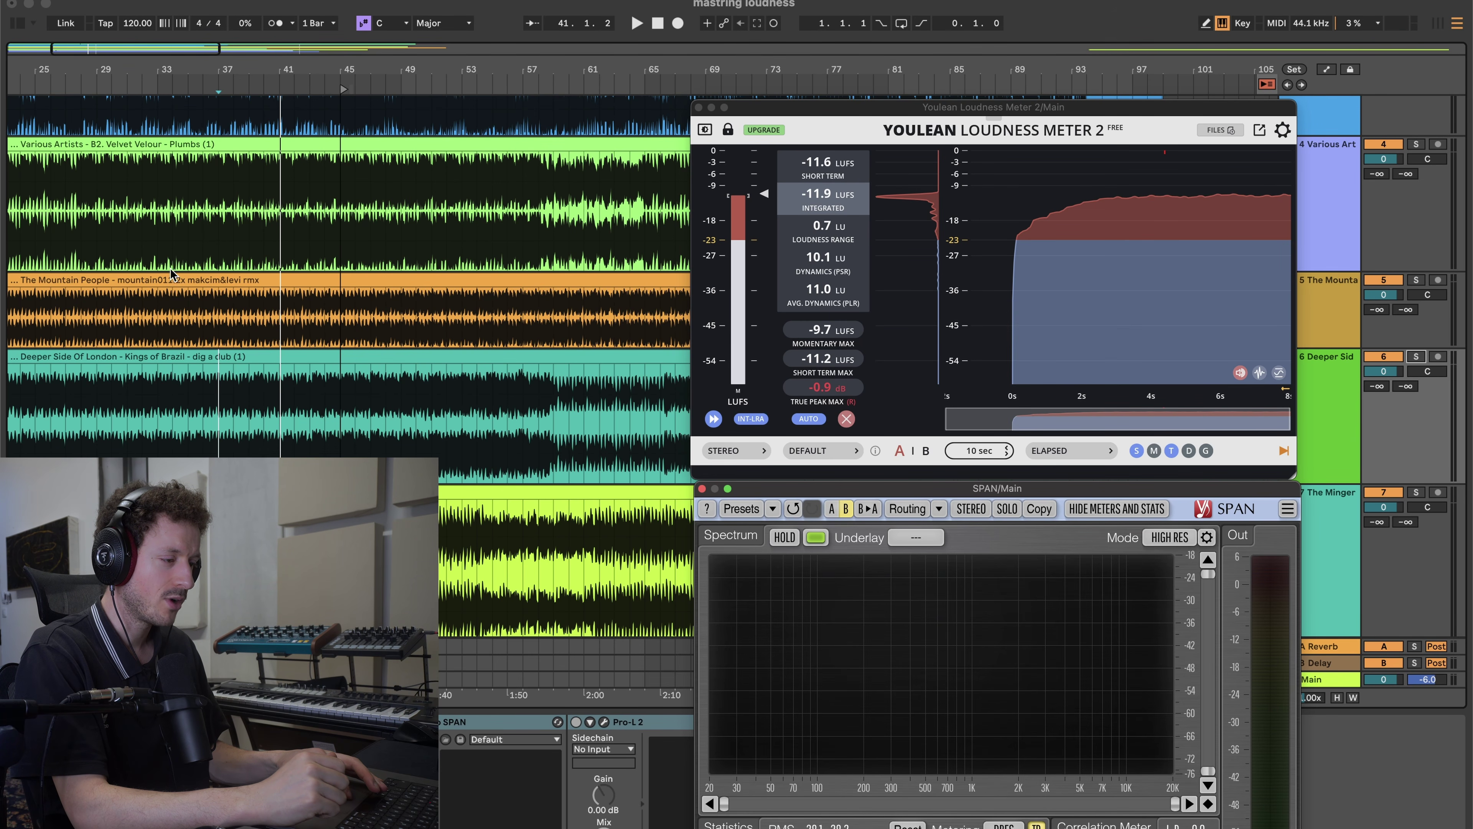
- Select bars 32 to 44 of the Plumbs clip and examine the waveform of that section up close
left_click_drag(141, 236, 322, 261)
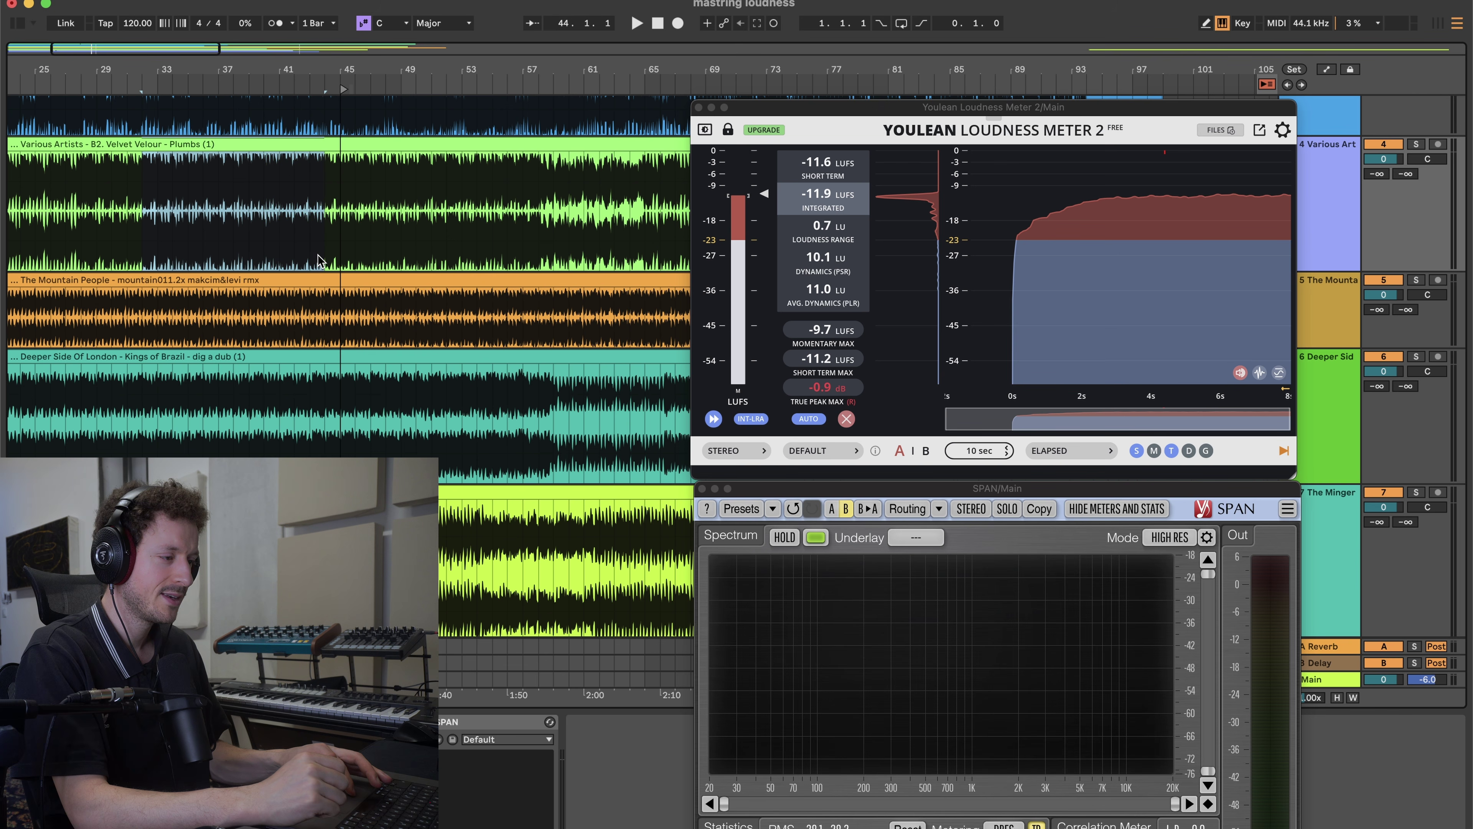
key("z")
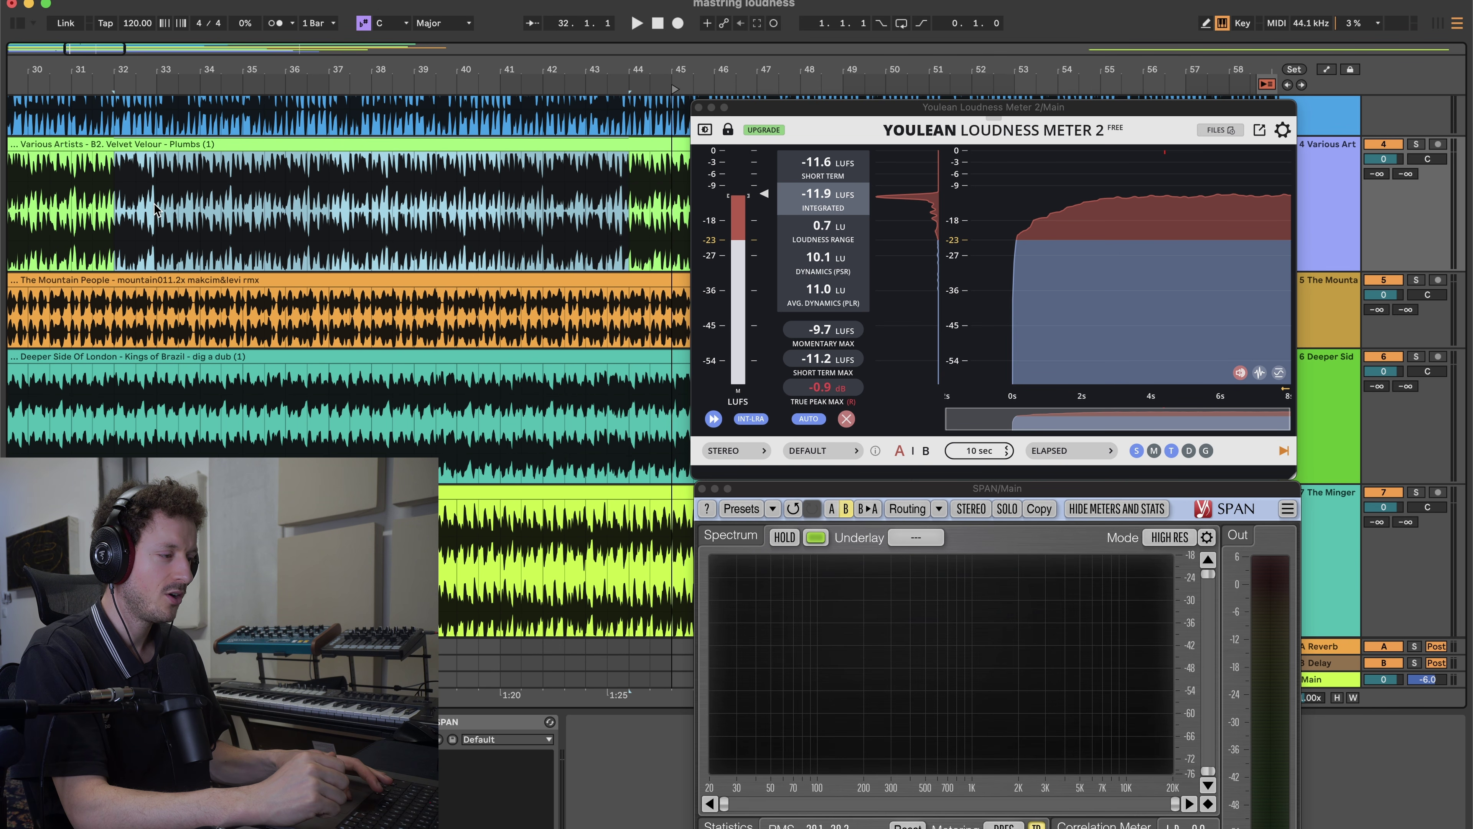
scroll(394, 210, "down", 5)
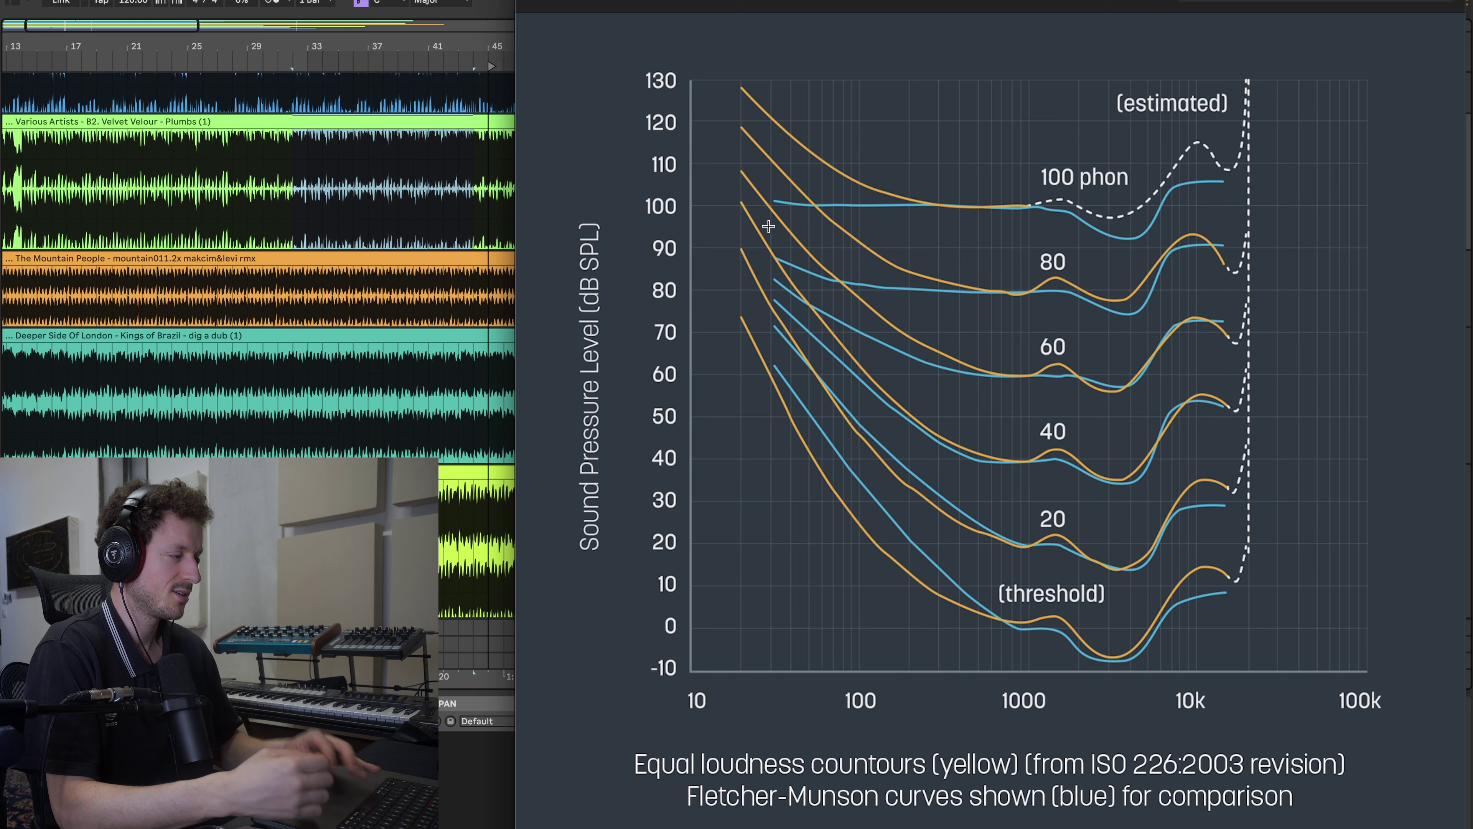
- Close the equal-loudness chart and the SPAN window, and display the Main track's device chain in the Session view
left_click(540, 2)
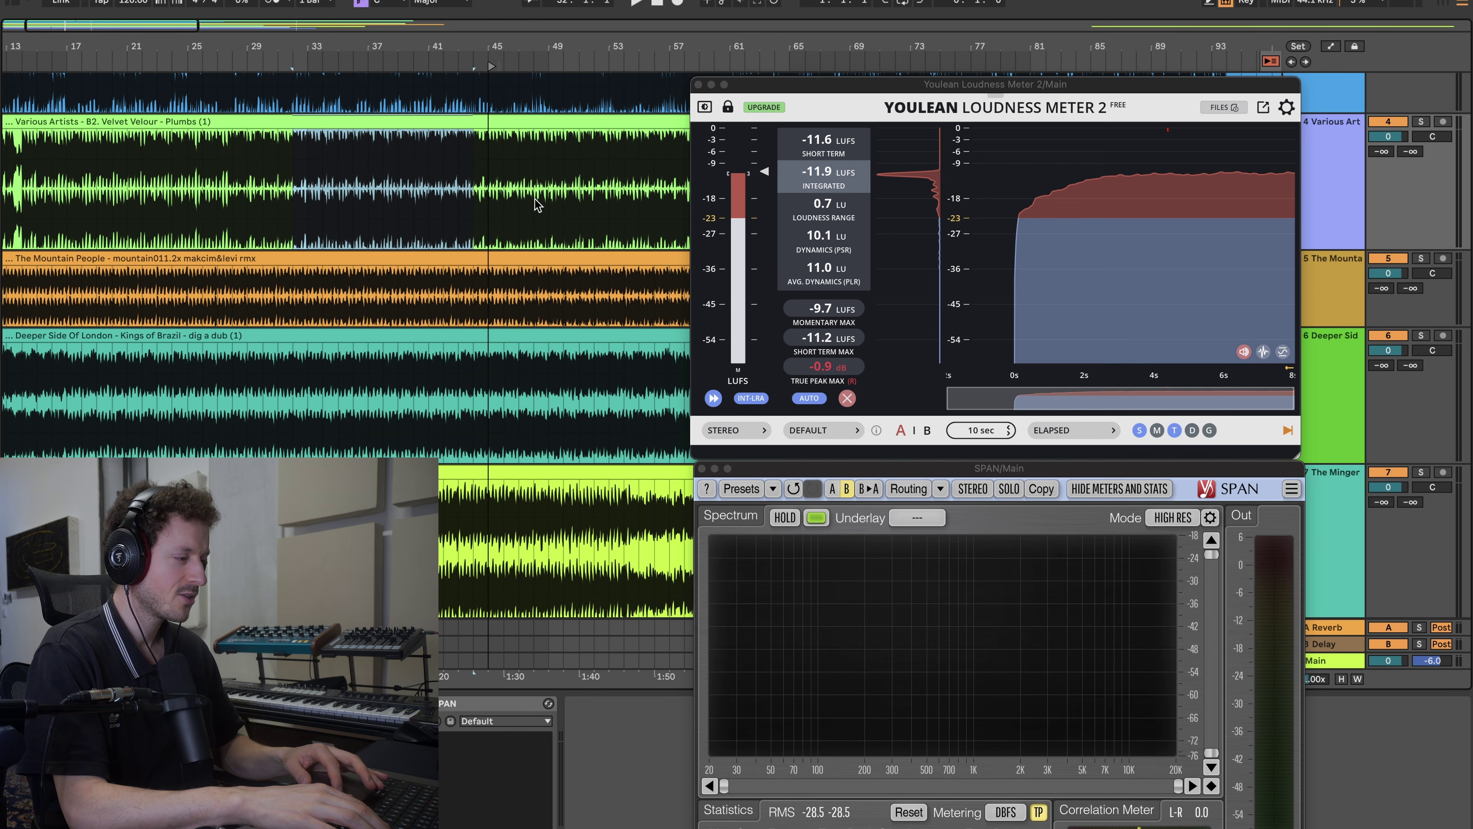
key("Tab")
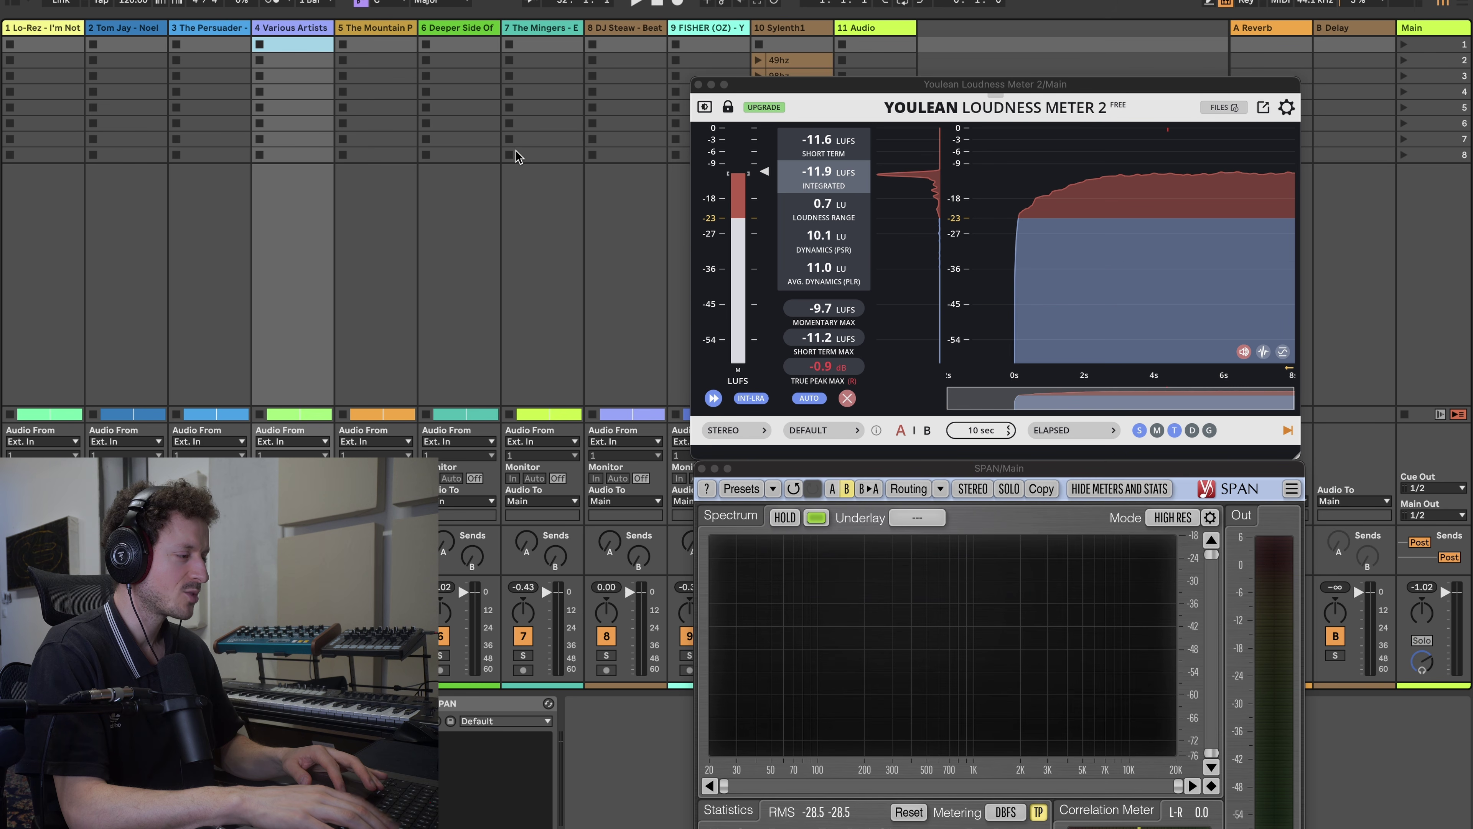
left_click(702, 468)
left_click(1425, 42)
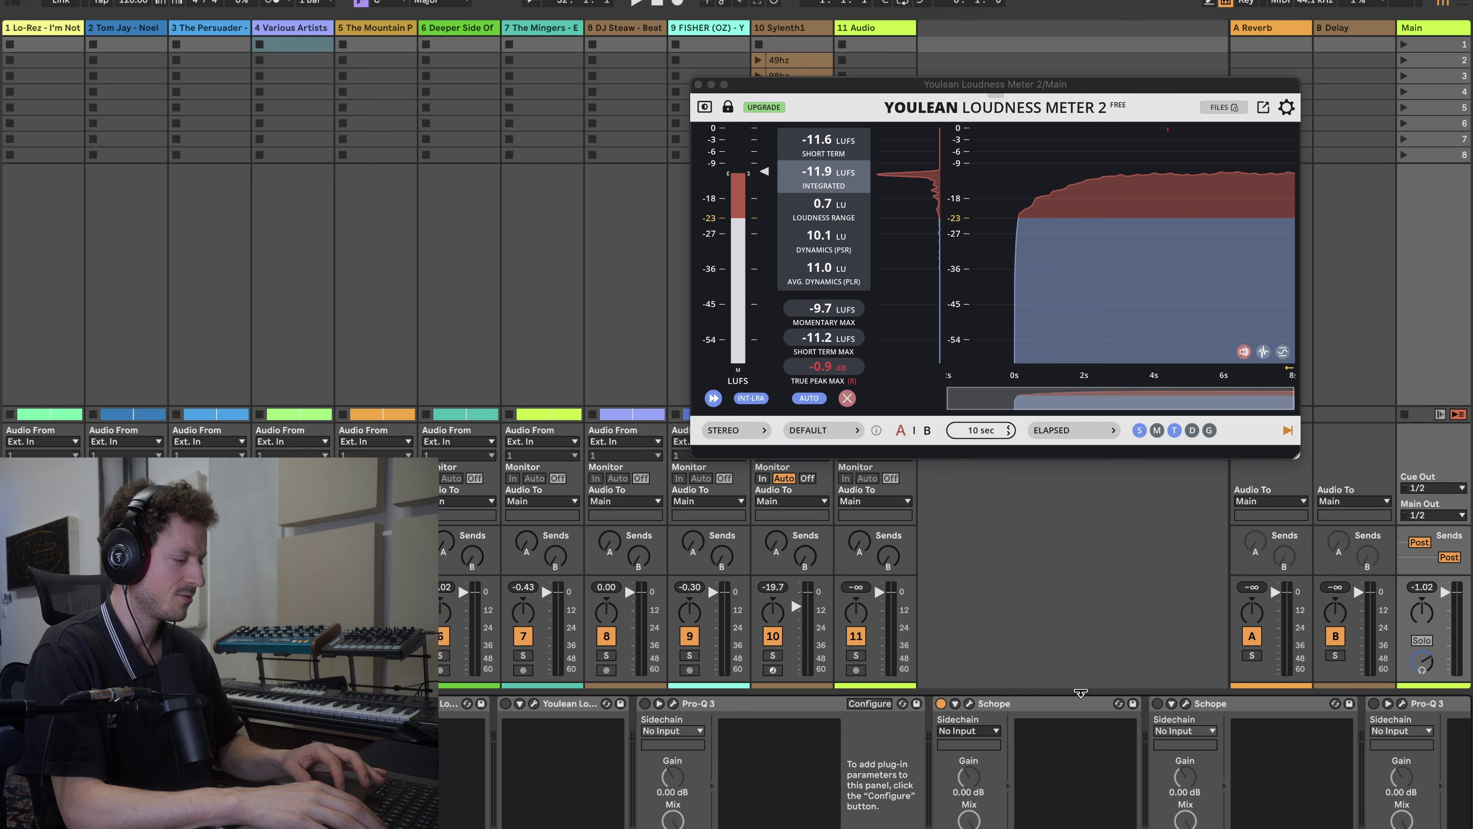
- Open the Main track's Schope oscilloscope window, arrange it beside the Youlean Loudness Meter, and reset the meter
left_click(968, 703)
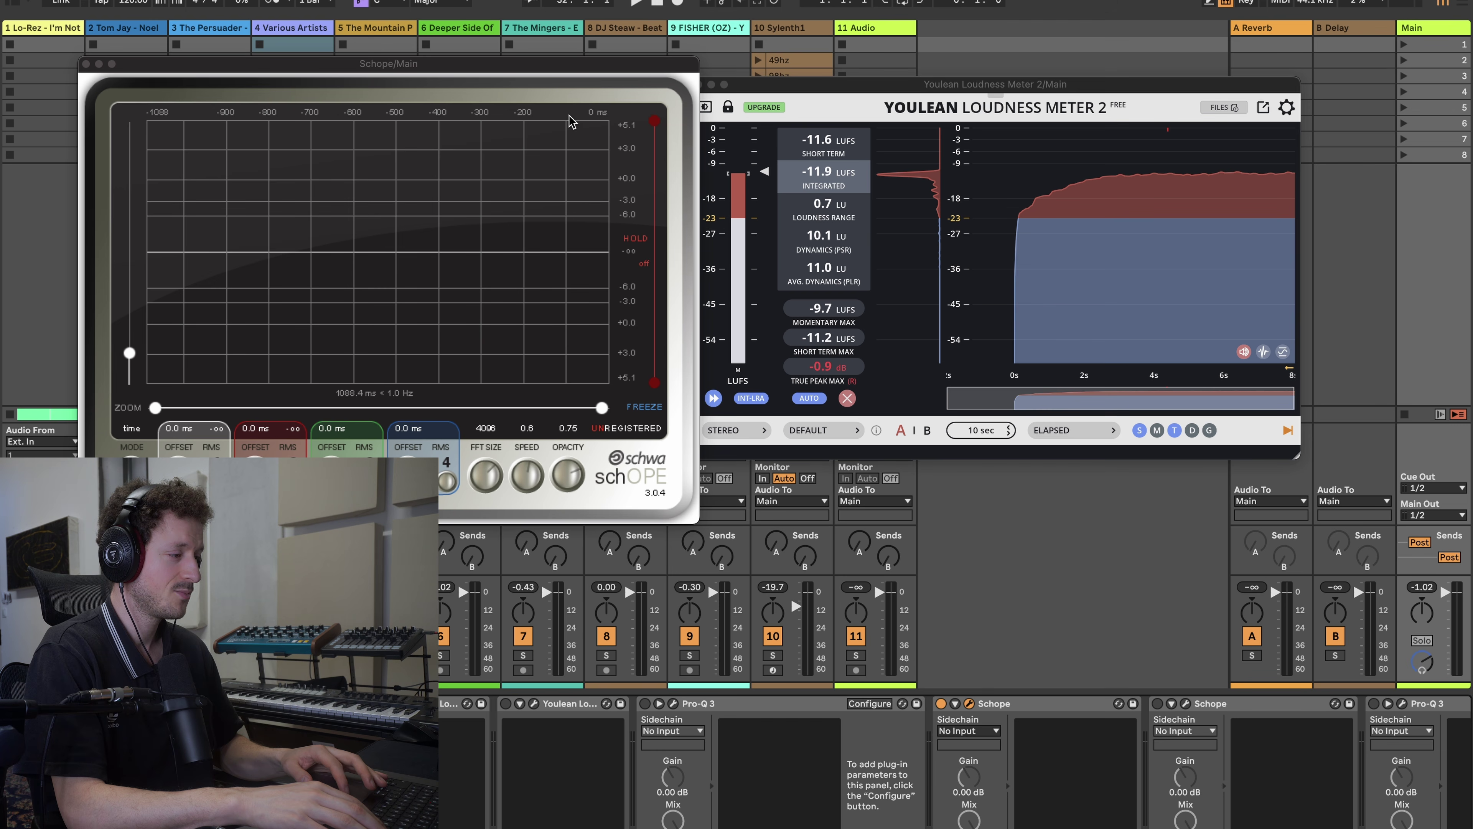
left_click_drag(541, 74, 457, 73)
left_click_drag(796, 90, 945, 140)
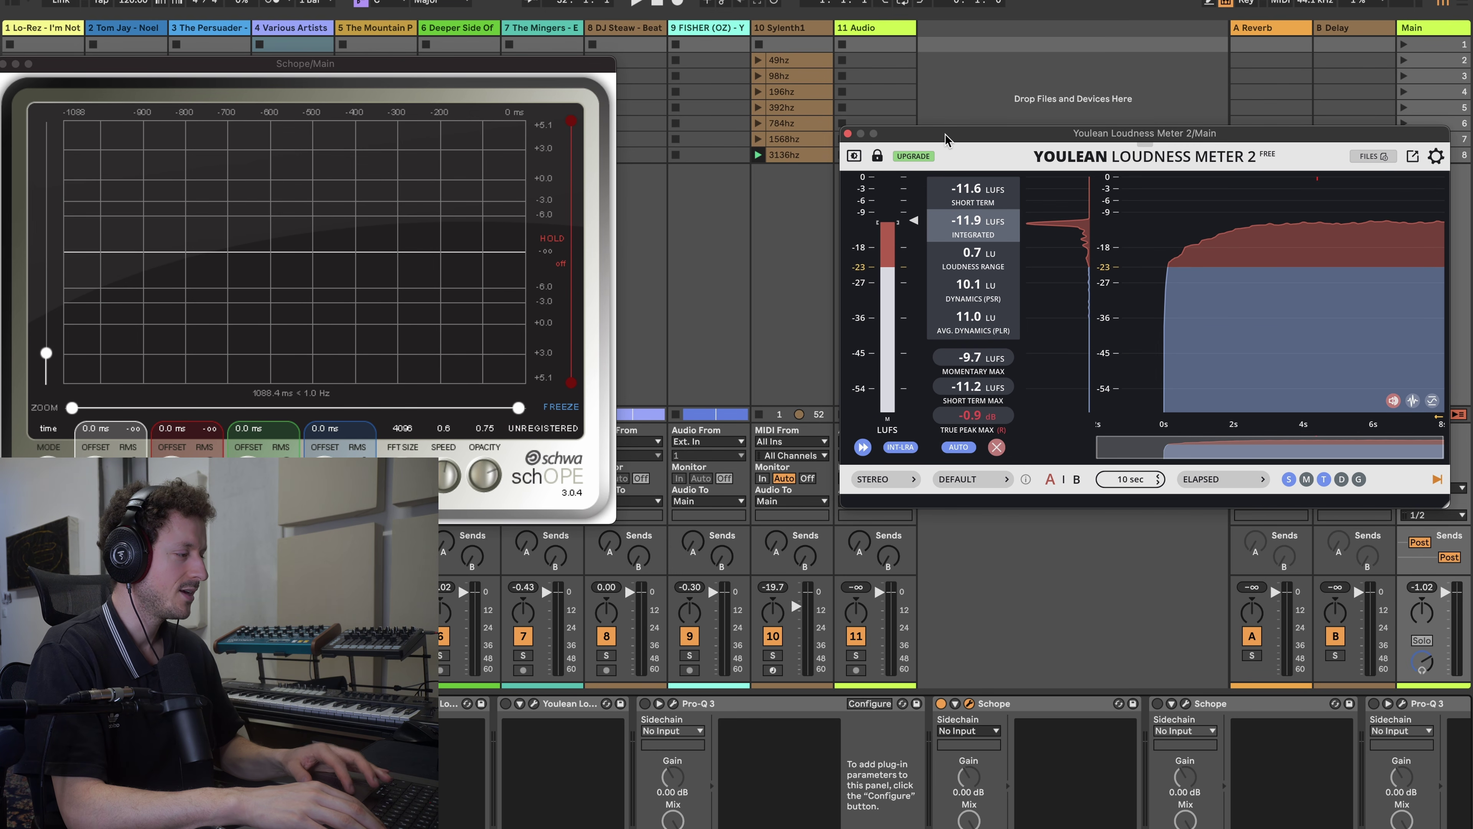
left_click(996, 448)
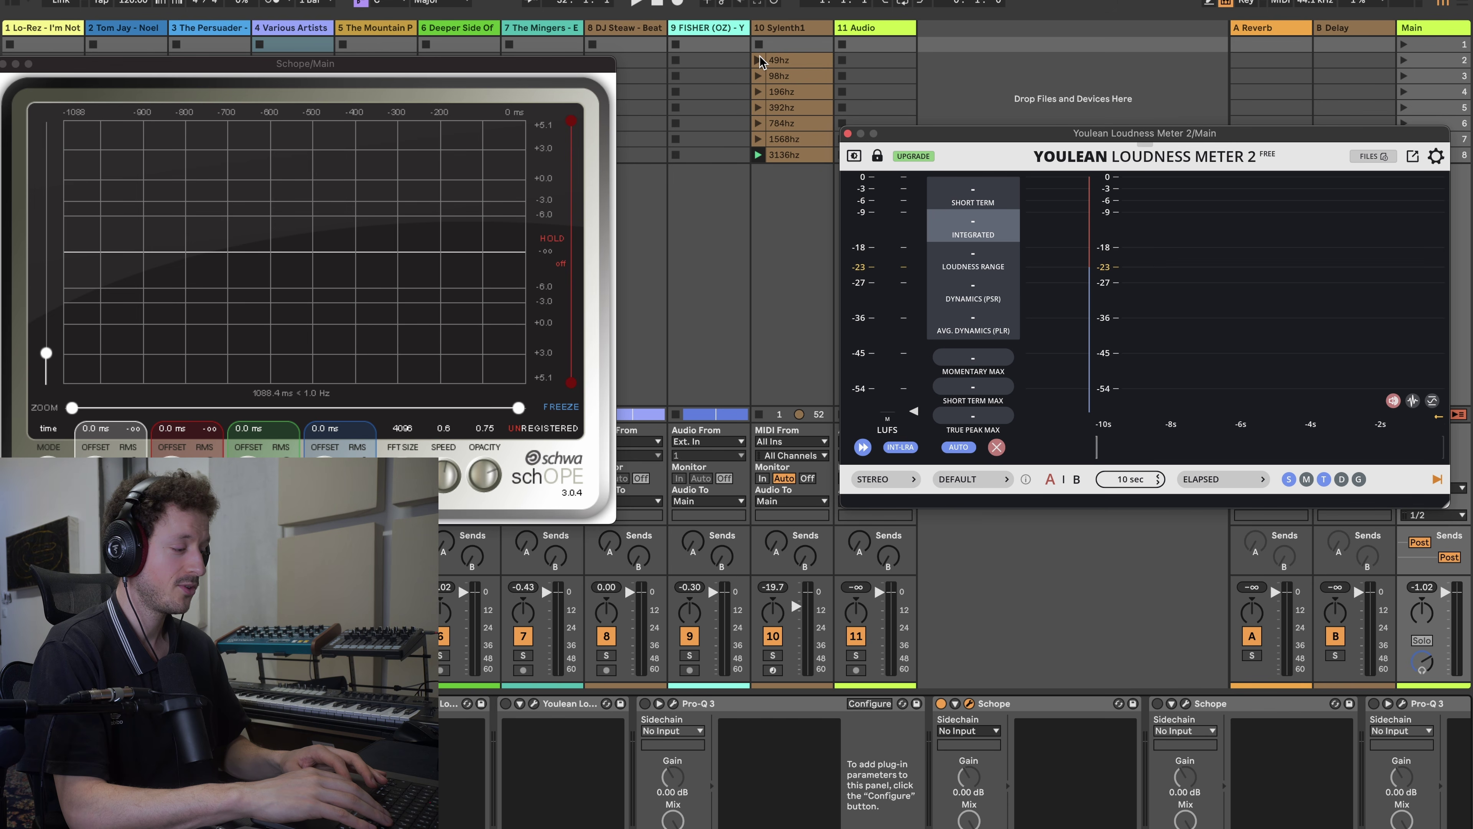
- Solo the Sylenth1 track and play its 49hz and 98hz clips, resetting the loudness meter to measure the 98hz tone
left_click(772, 655)
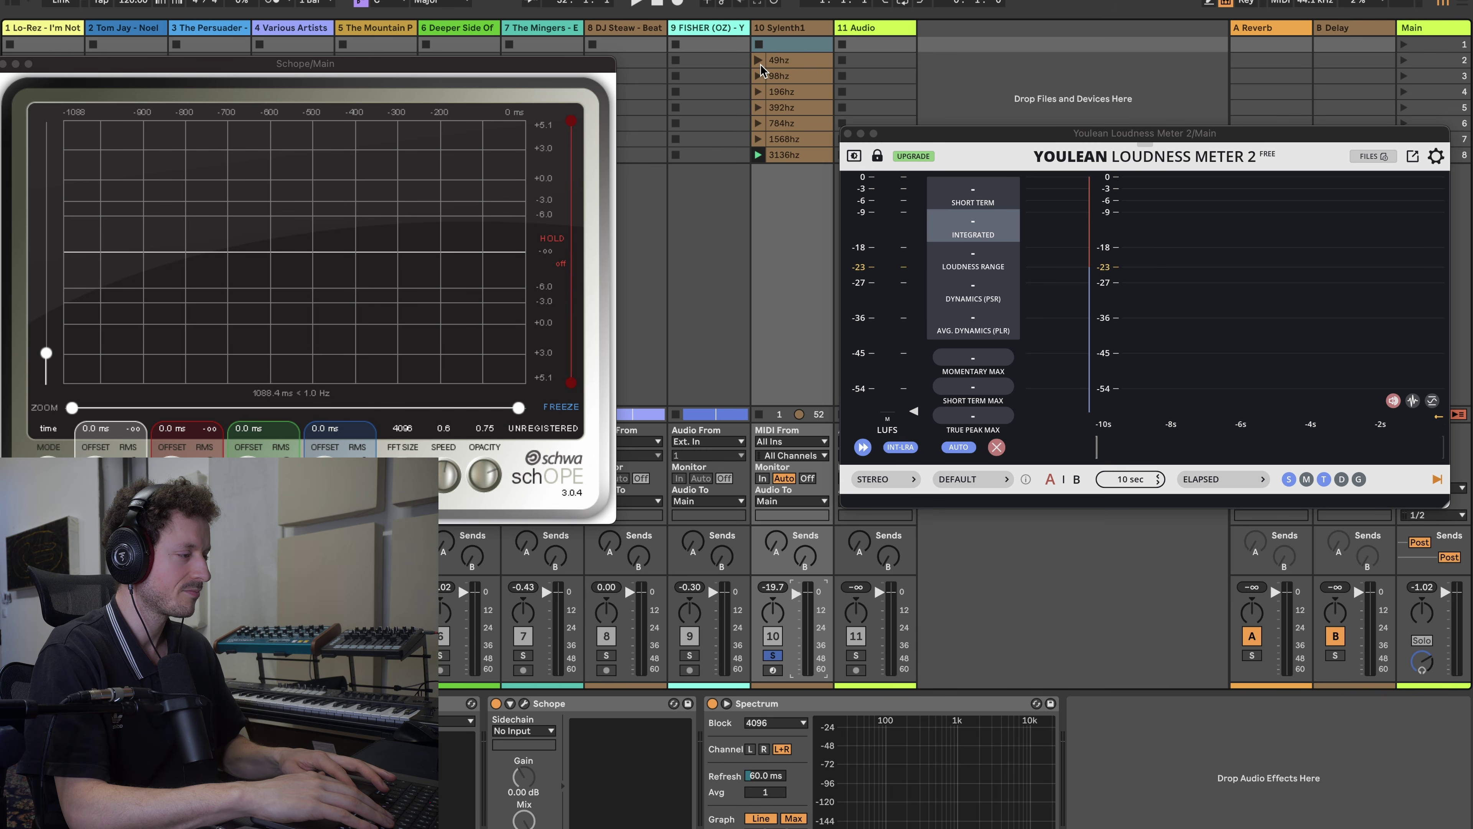
left_click(759, 63)
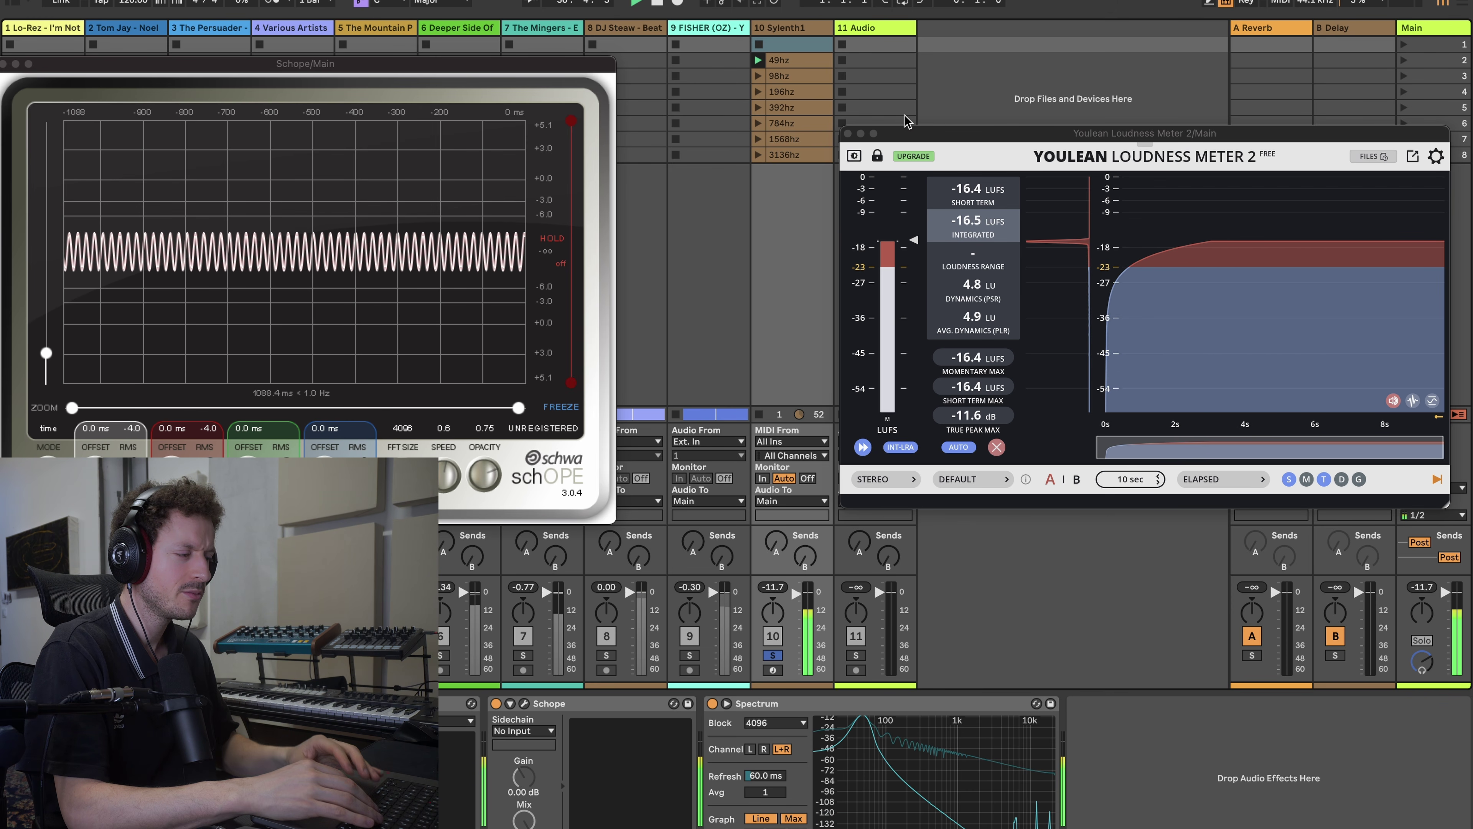
left_click(758, 76)
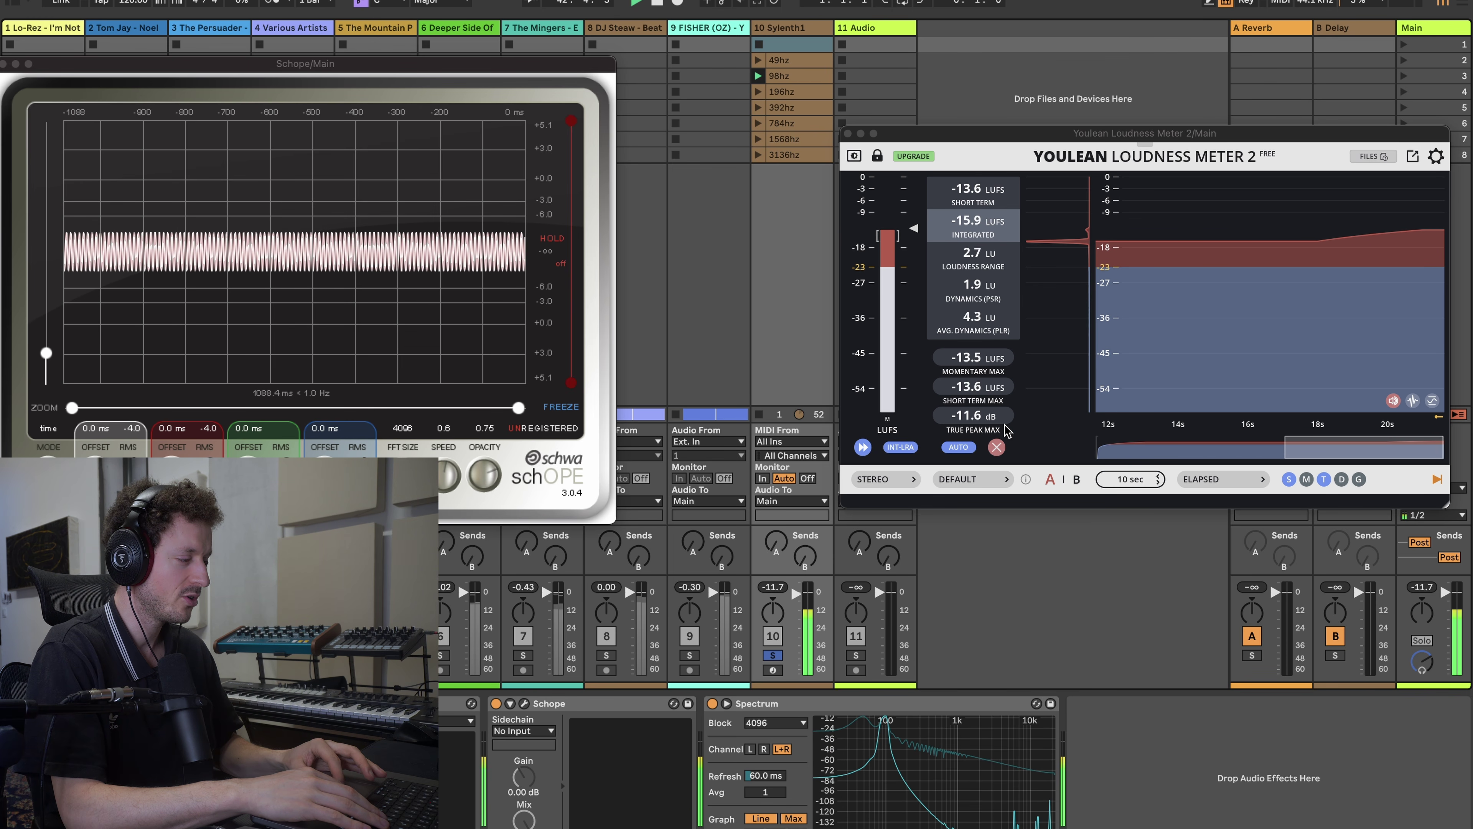
left_click(996, 447)
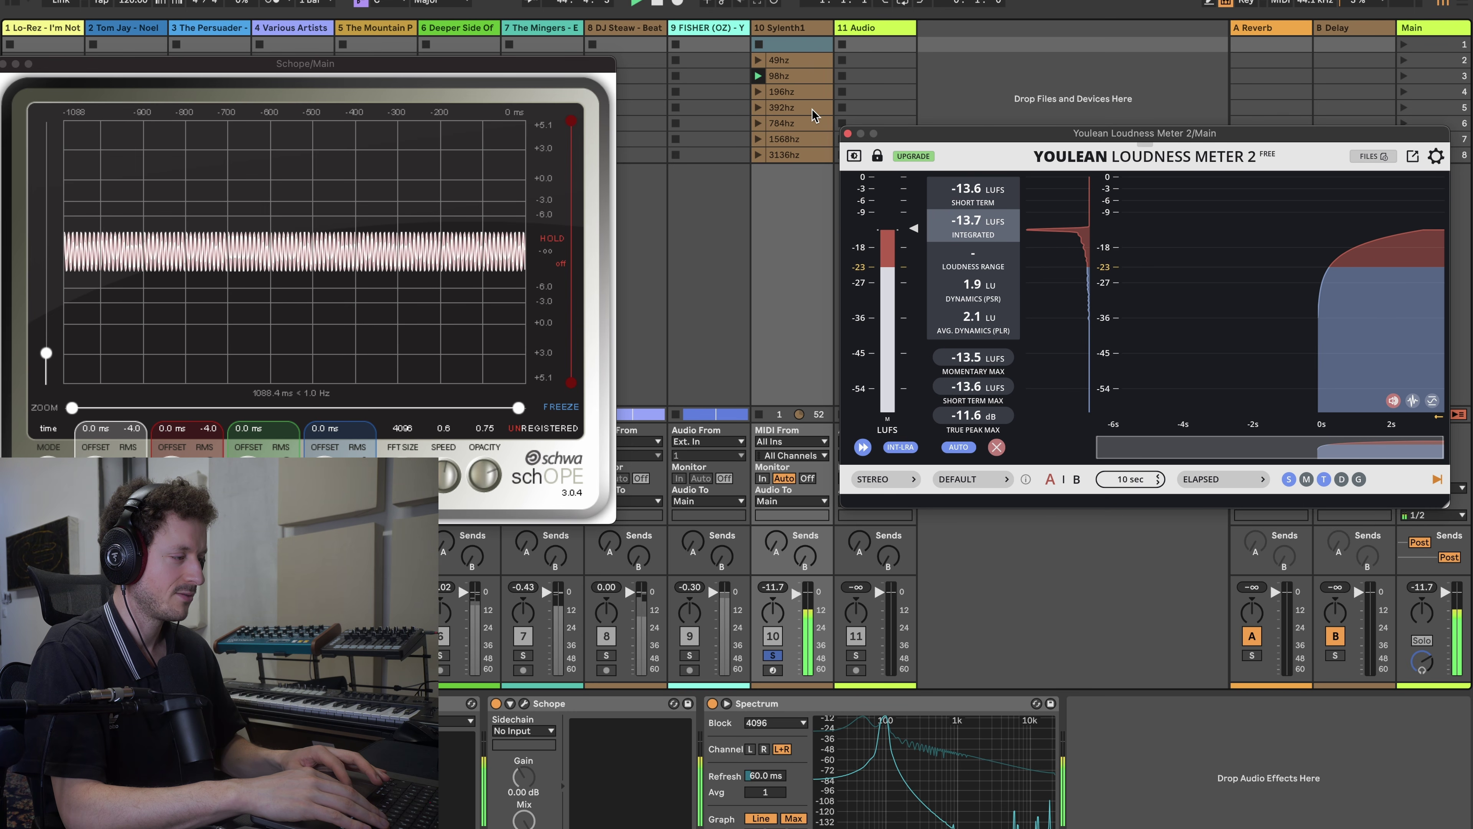
- Play the 196hz, 392hz, 784hz, 1568hz and 3136hz clips in turn to compare the loudness of each tone
left_click(758, 92)
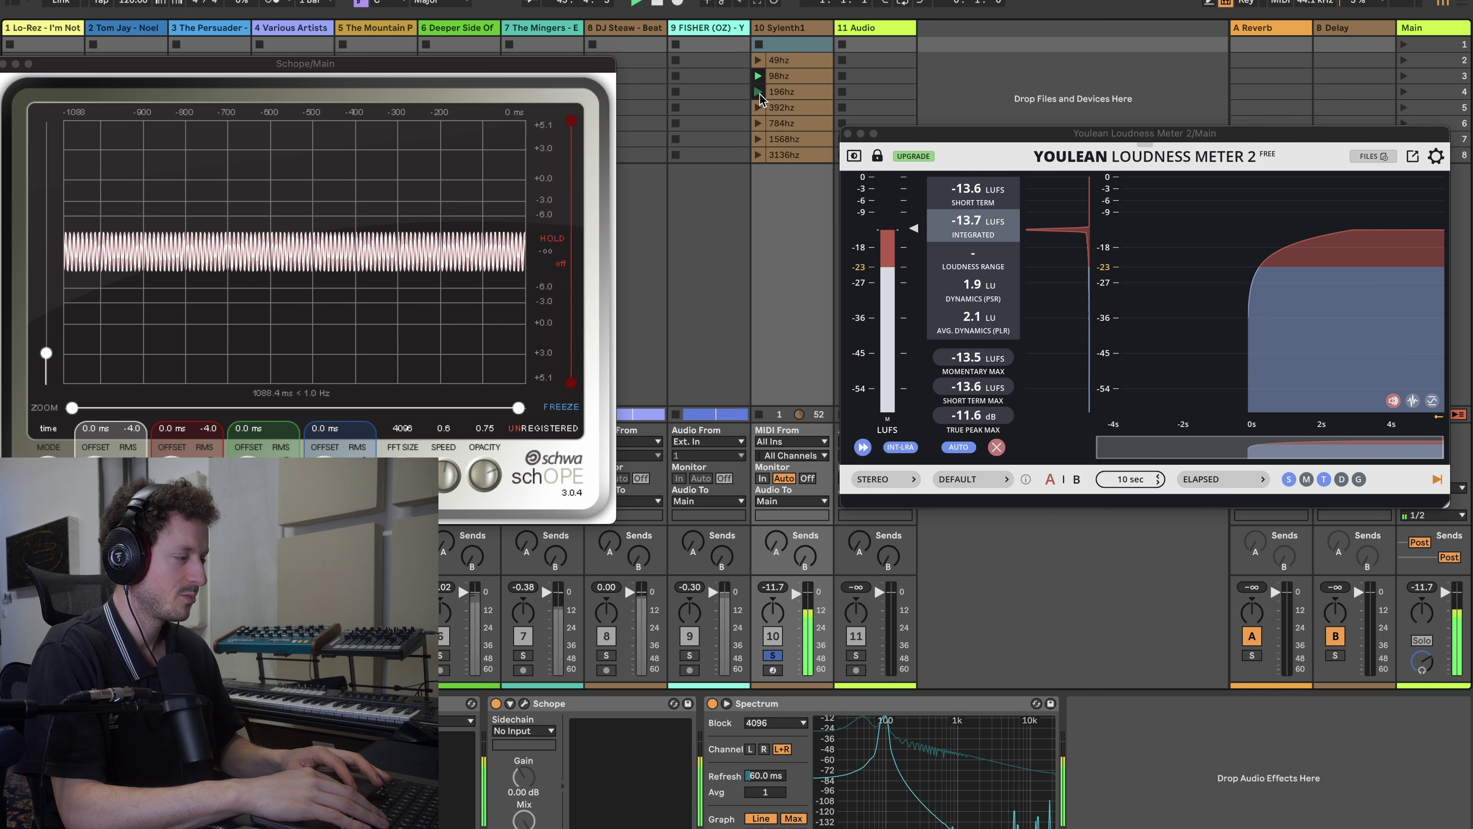
left_click(907, 195)
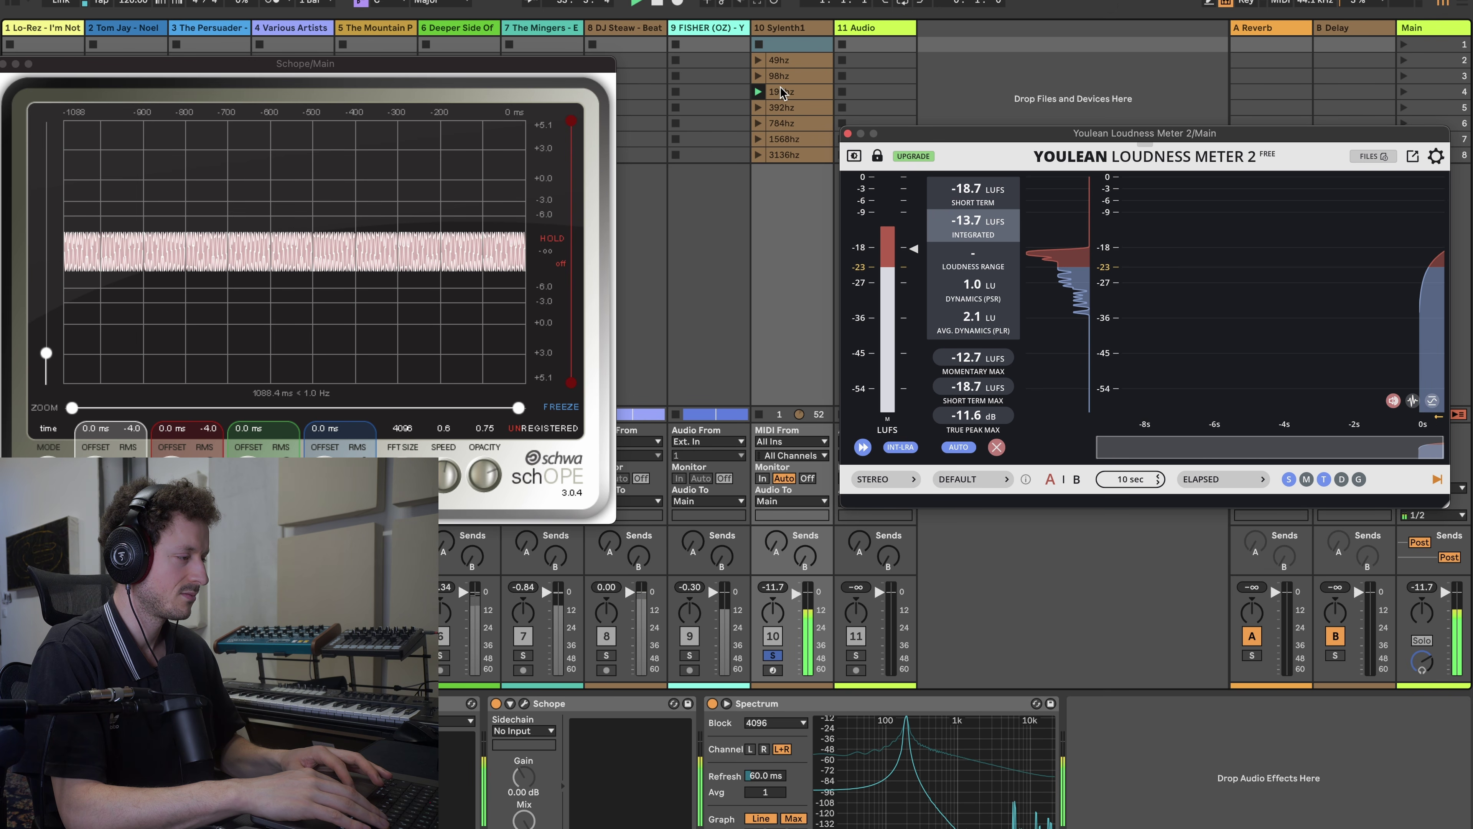
left_click(758, 107)
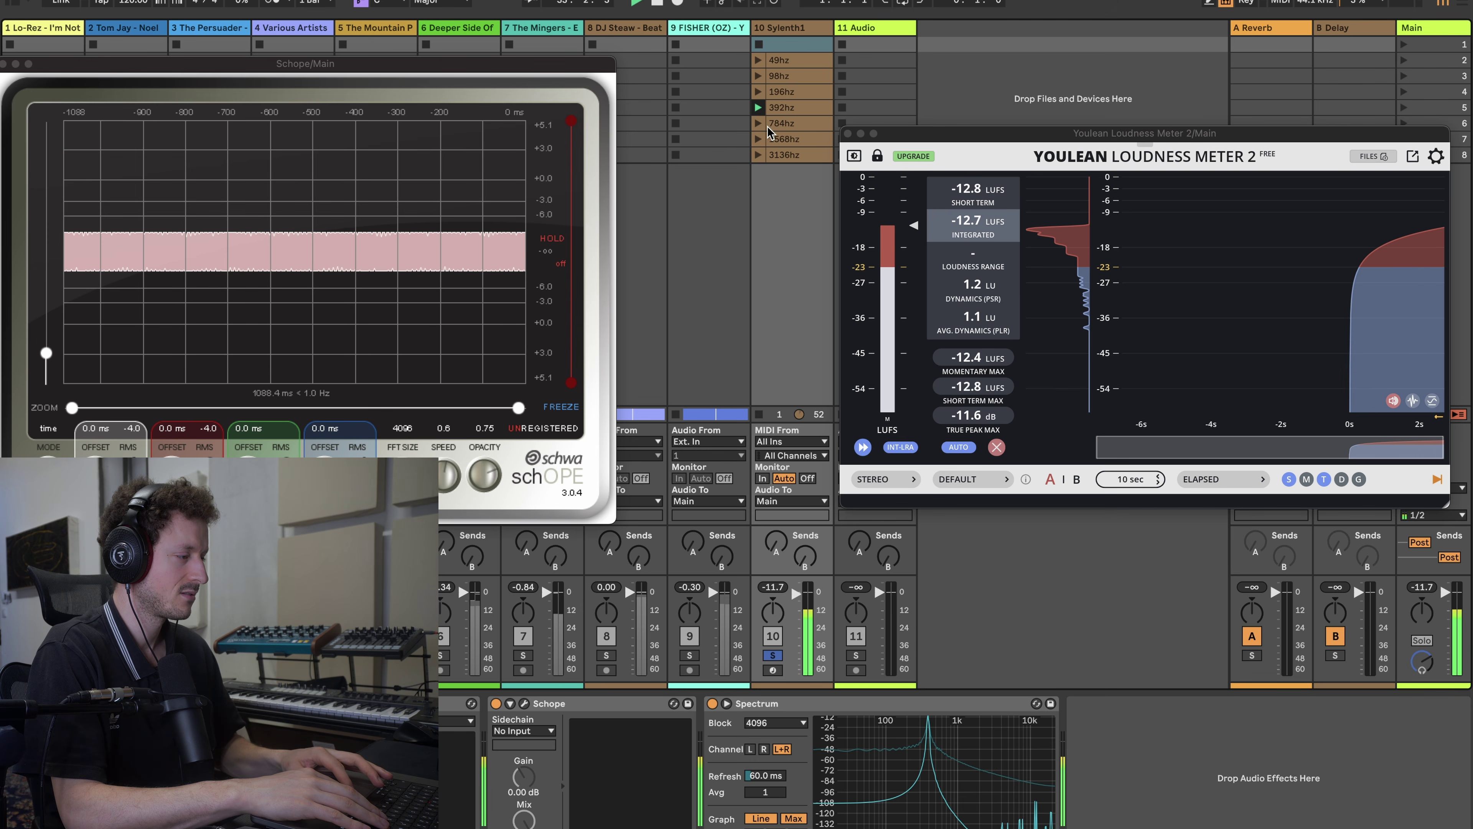
left_click(758, 123)
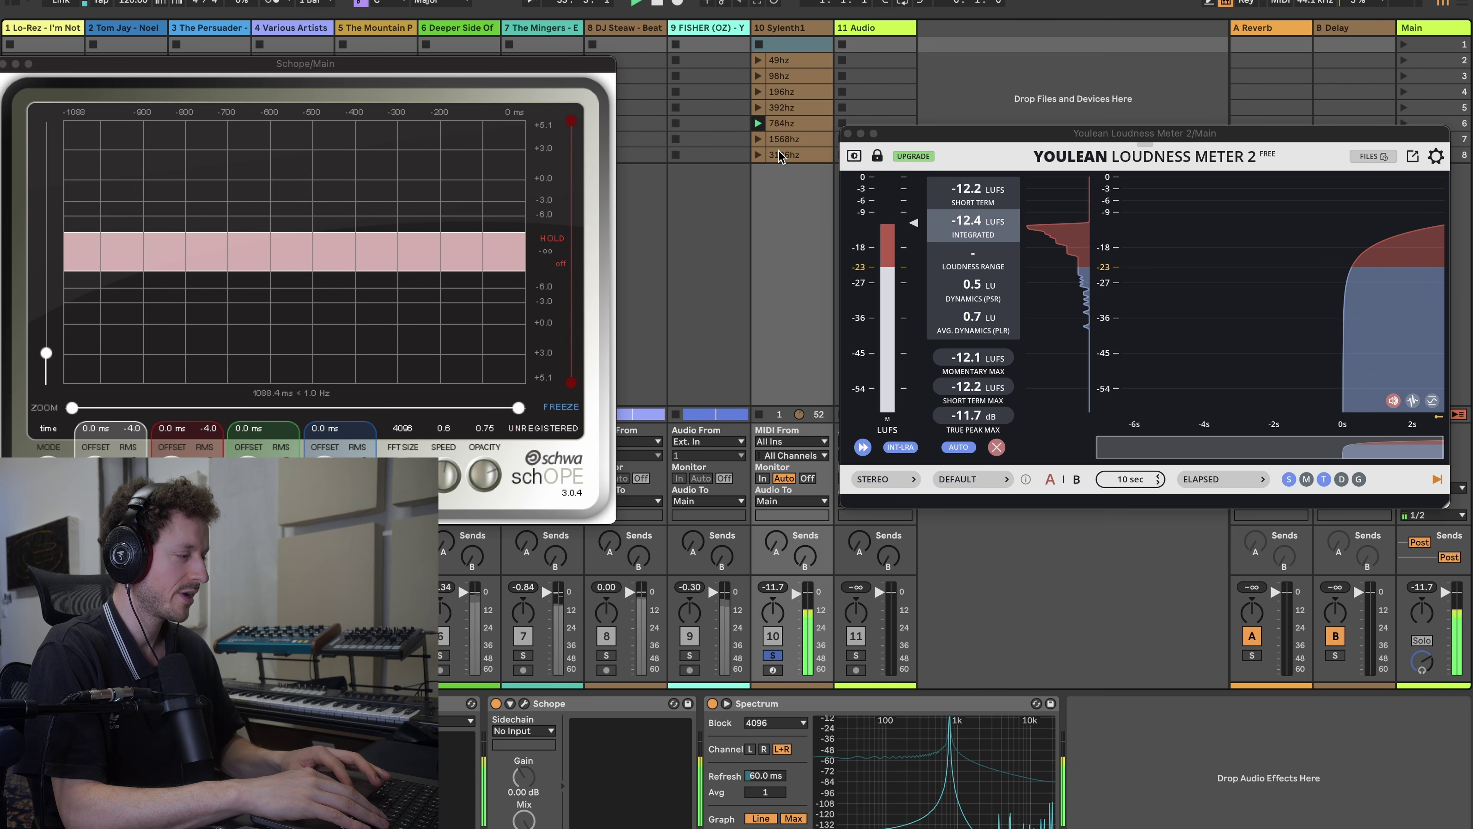
left_click(758, 139)
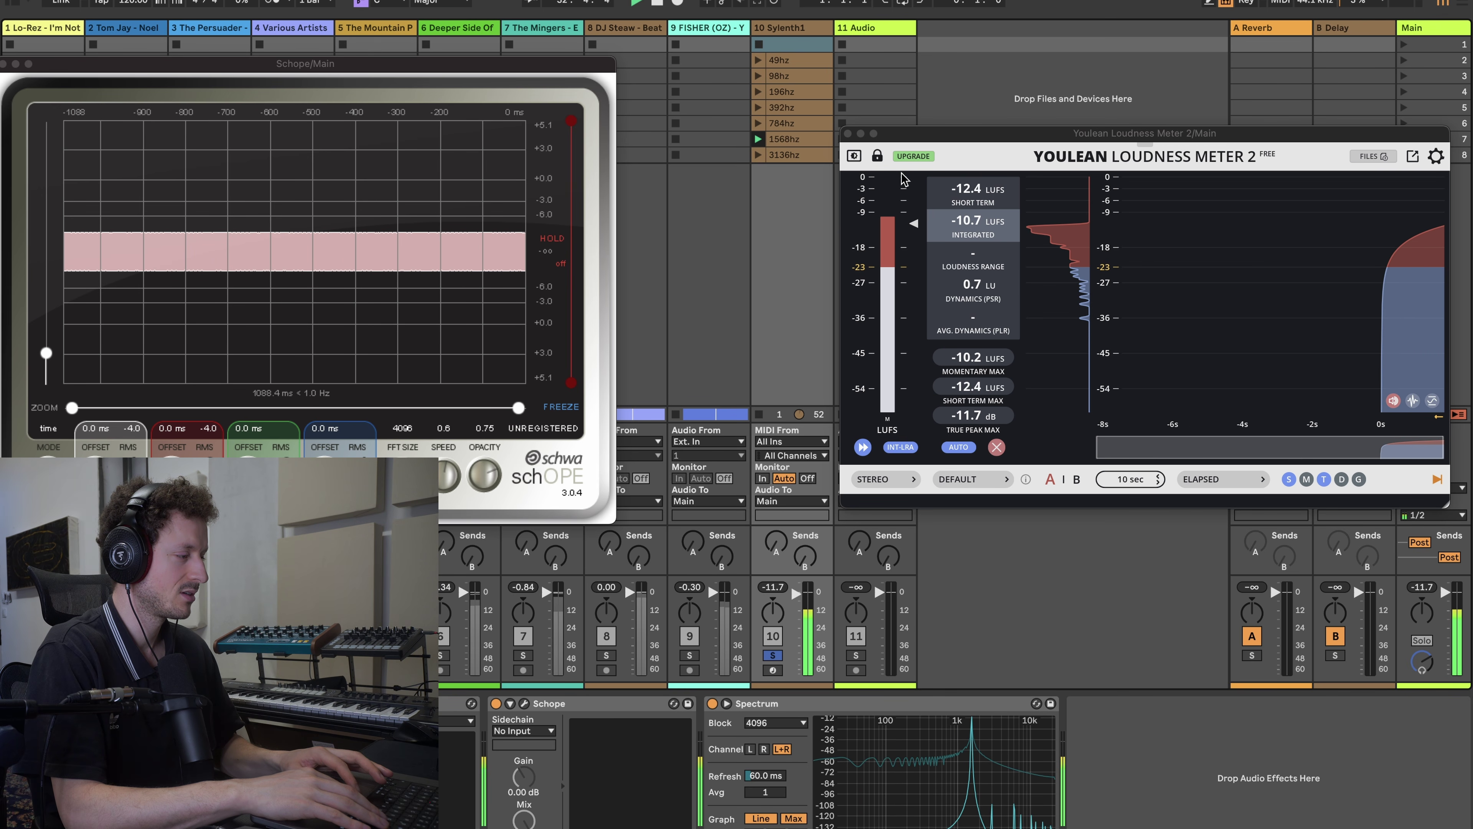
left_click(758, 154)
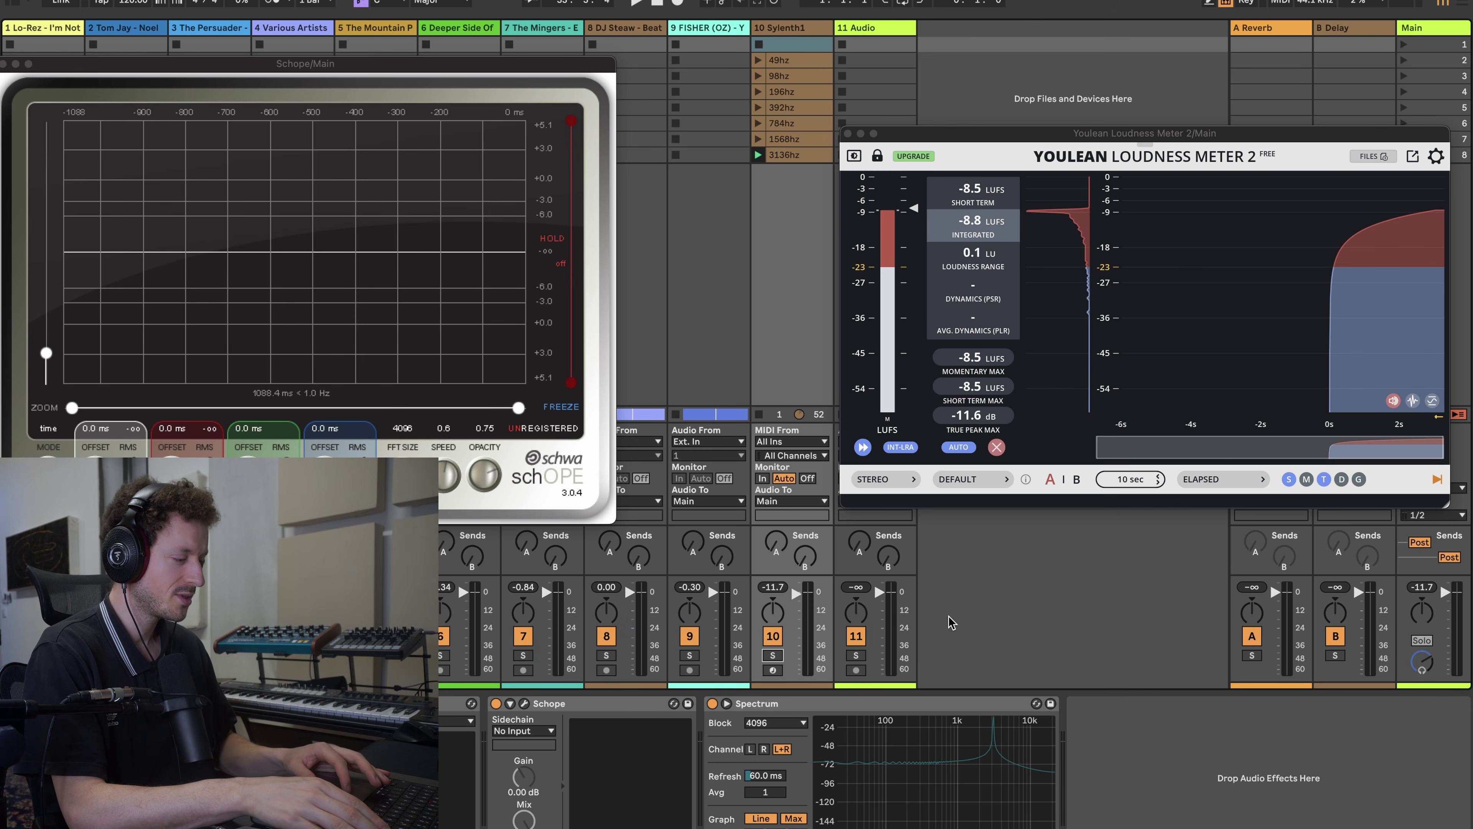
- Return to the Arrangement view and close the Schope and Youlean Loudness Meter windows
key("Tab")
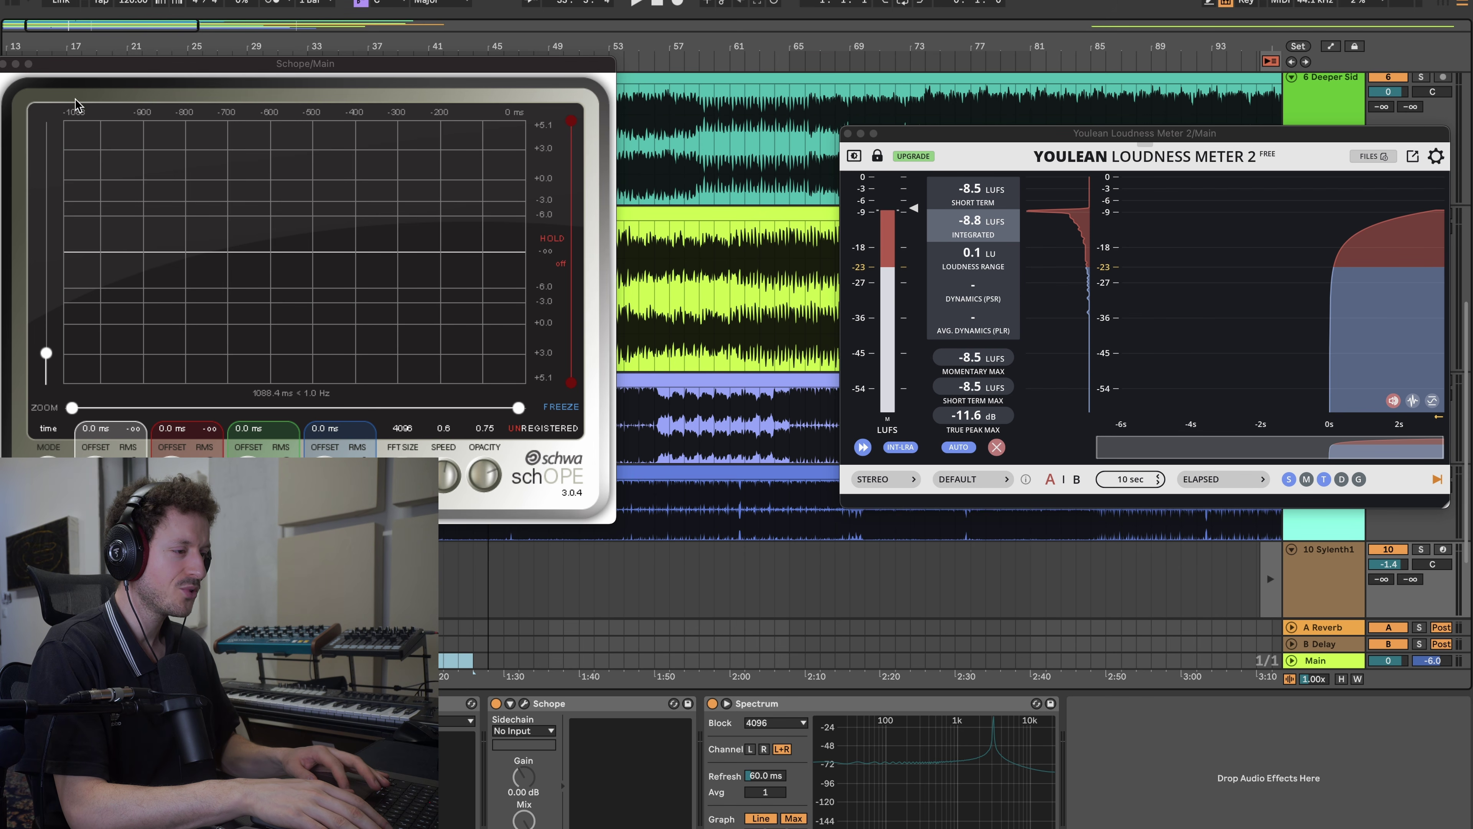
left_click(4, 64)
left_click(848, 133)
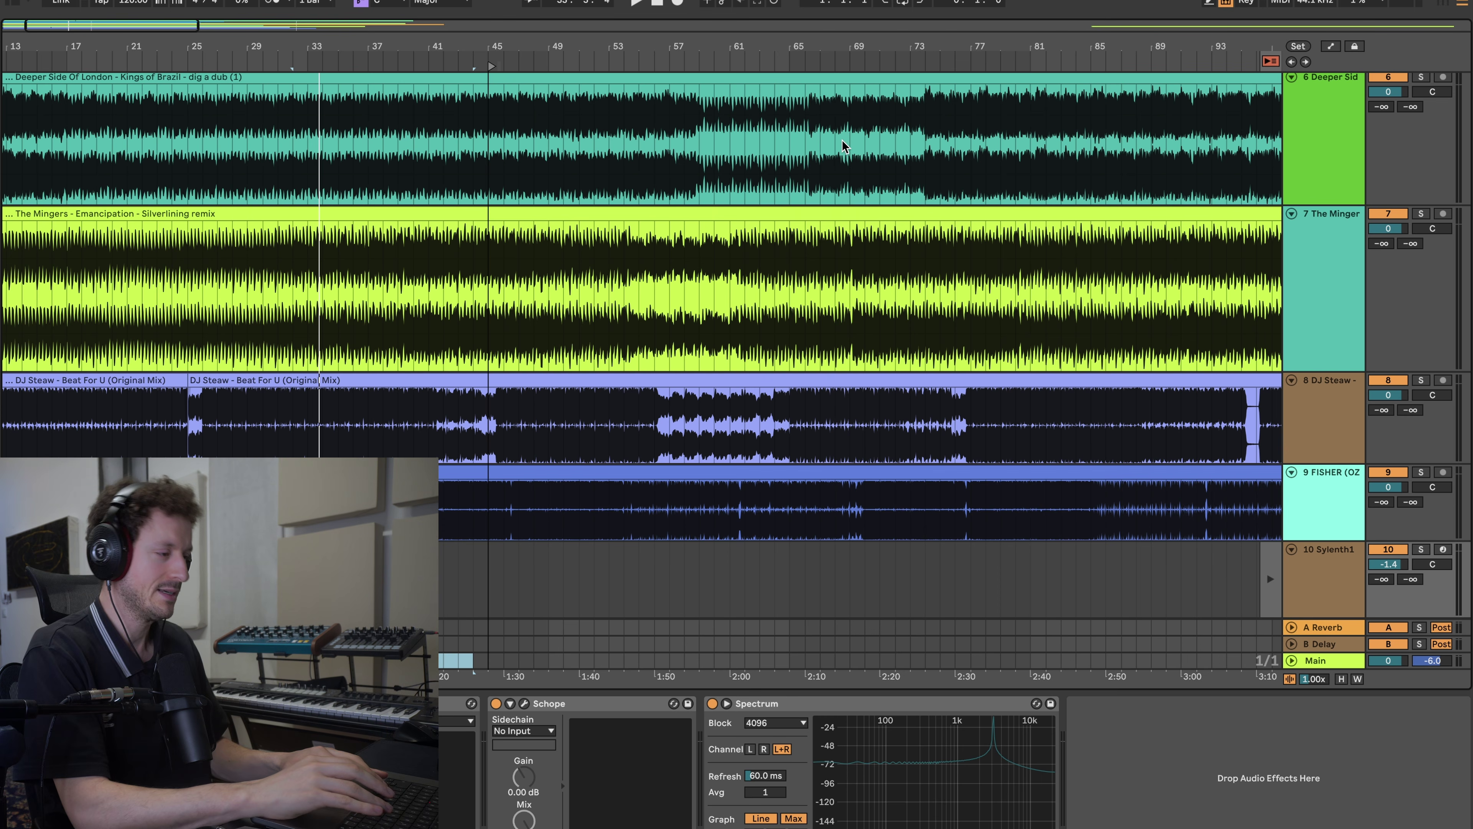
- Solo The Persuader - Central Bron-Z track and play a selected passage between bars 31 and 35, examining its waveform up close
scroll(327, 327, "up", 10)
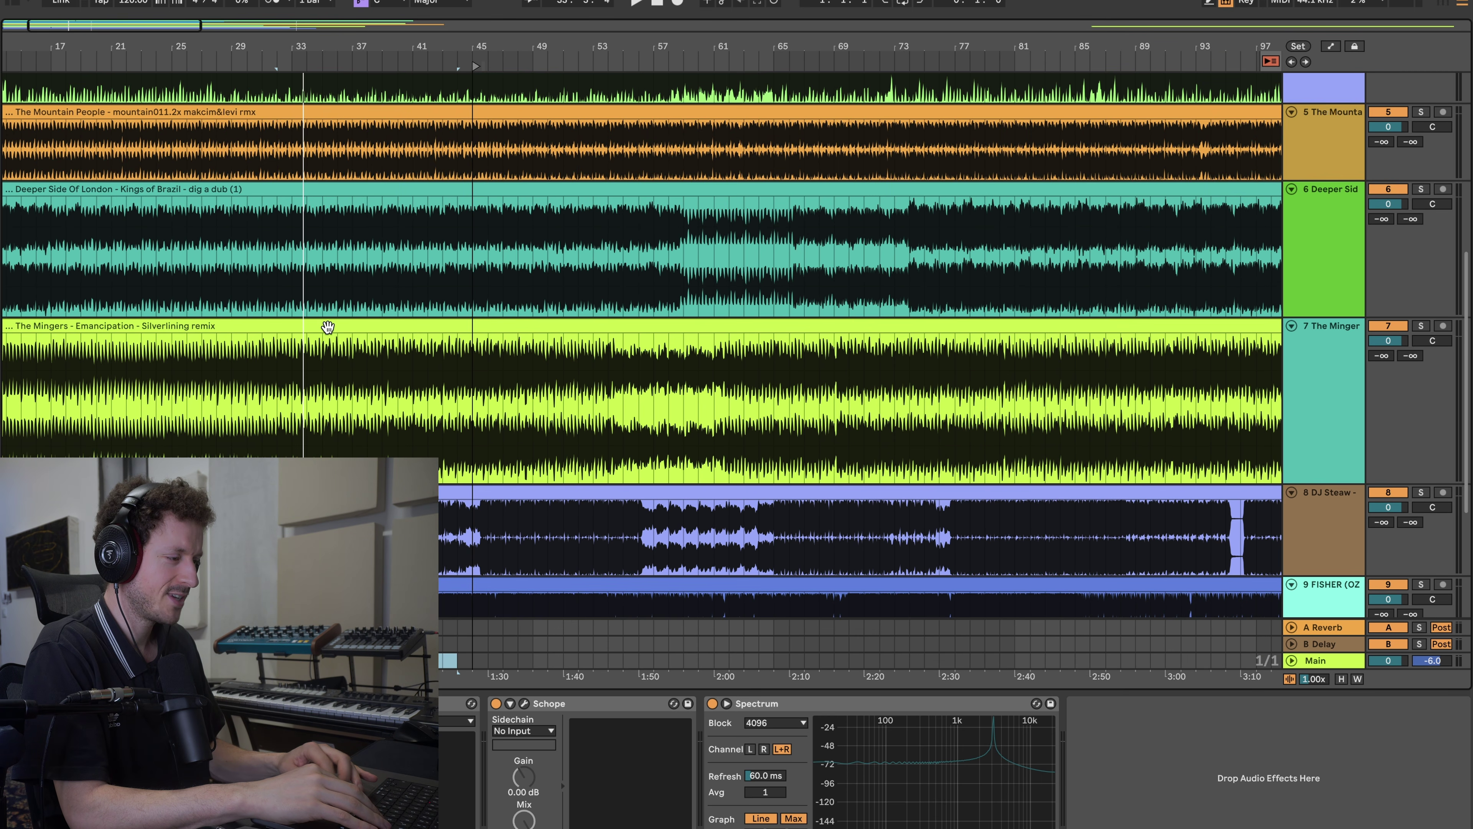
scroll(328, 327, "up", 8)
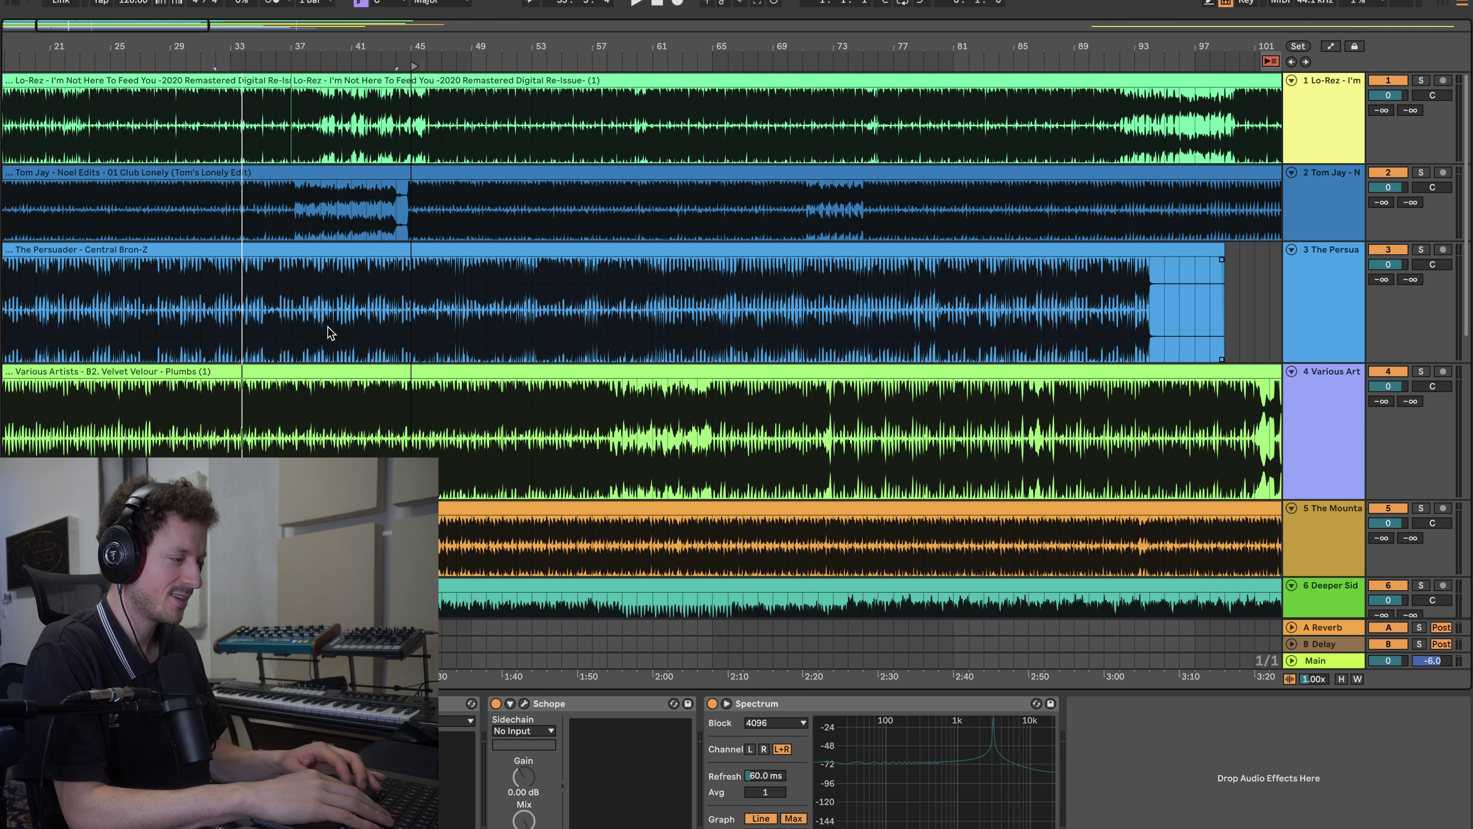
left_click(1421, 249)
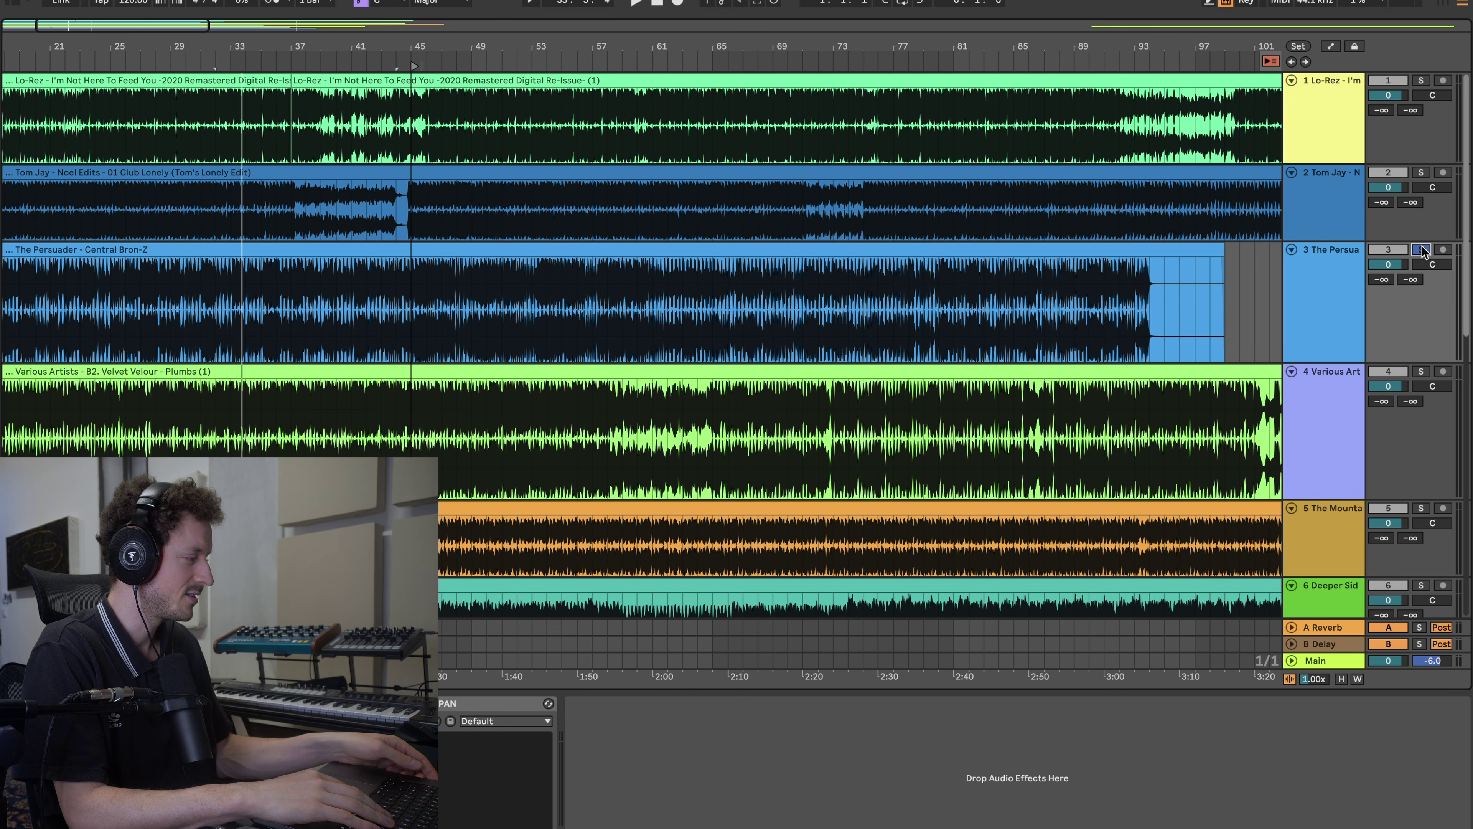
scroll(217, 336, "up", 10)
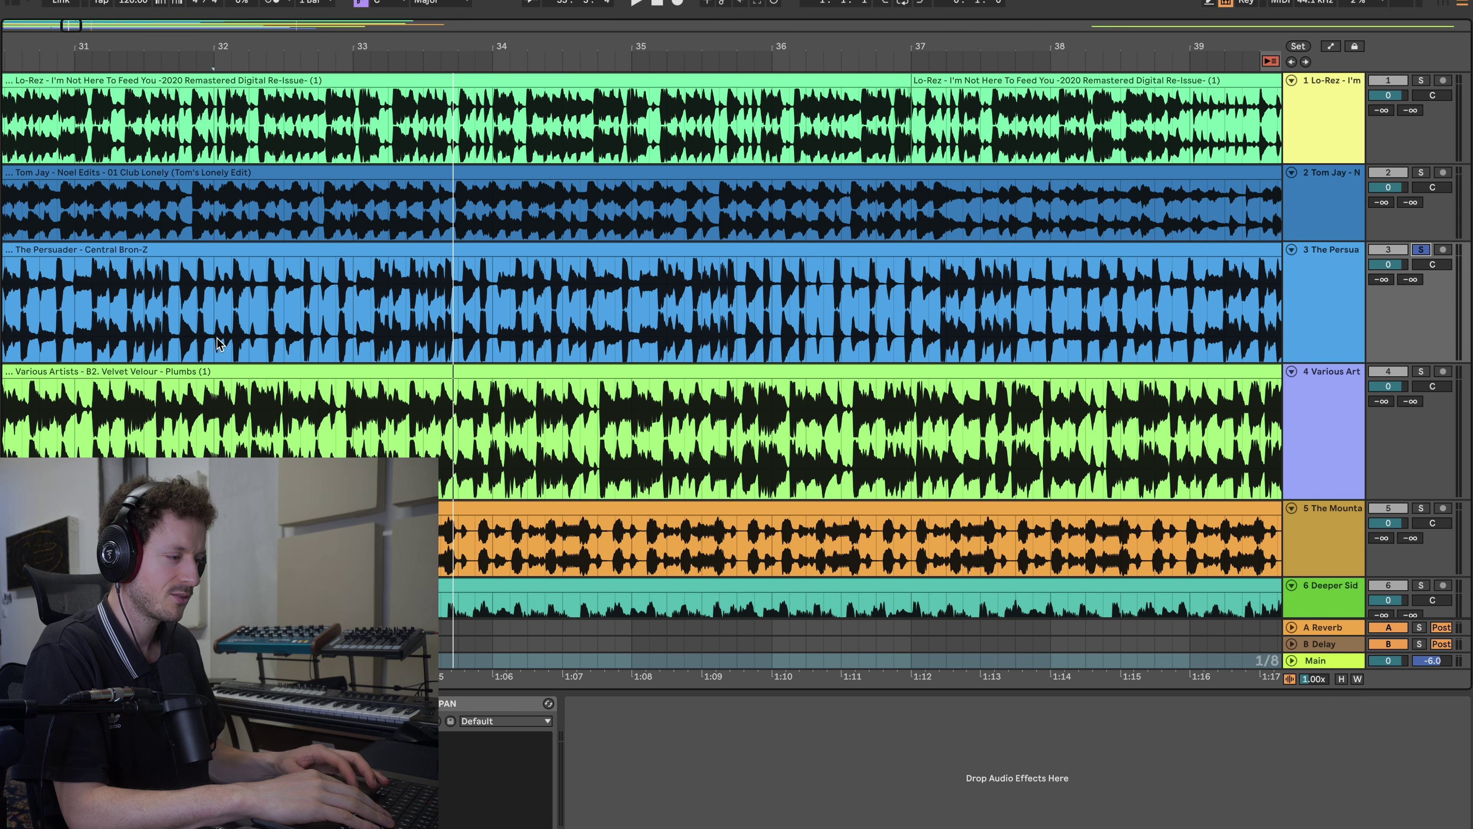
left_click(163, 317)
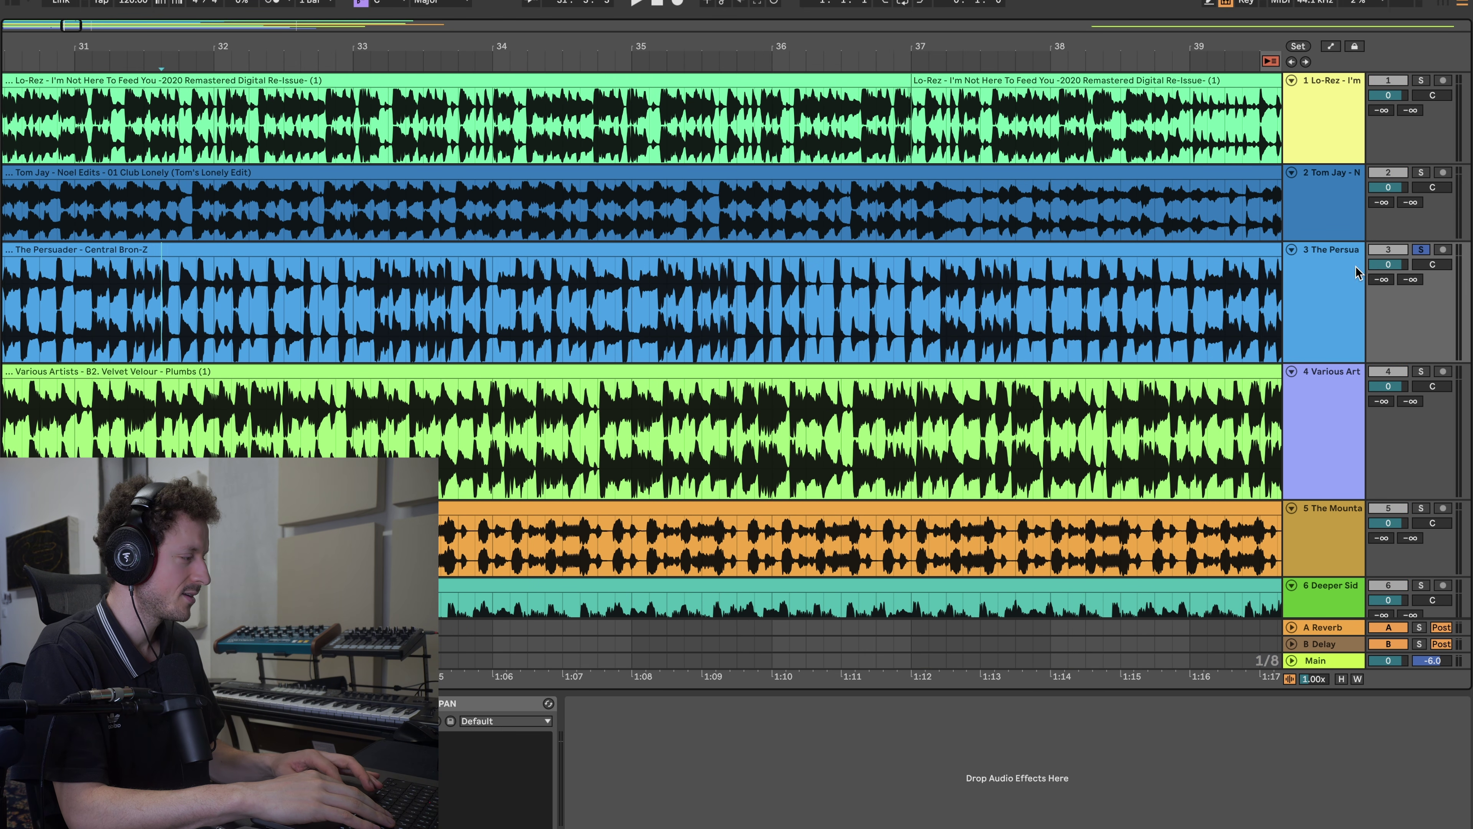
left_click_drag(163, 296, 627, 300)
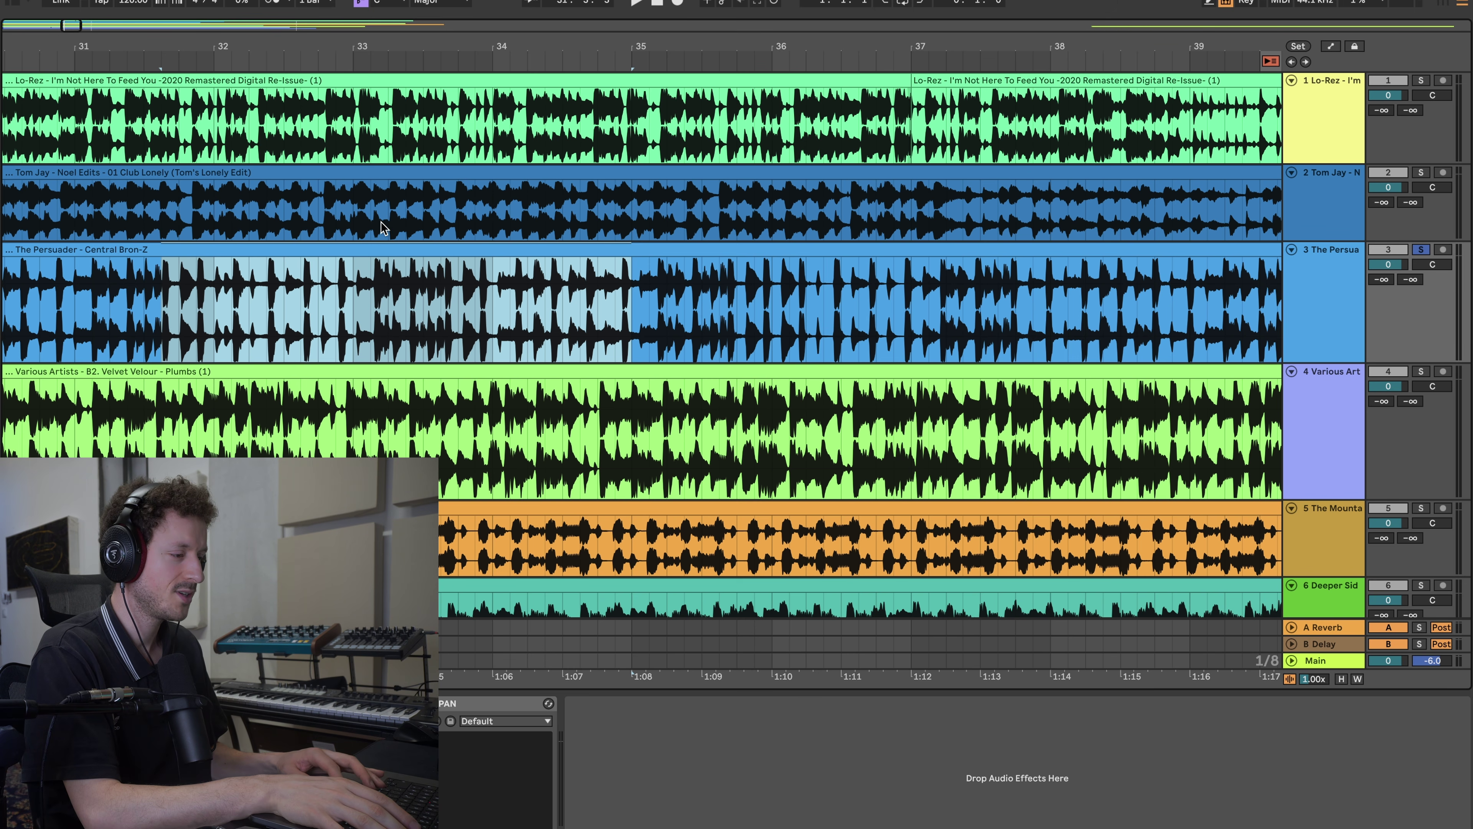
key("space")
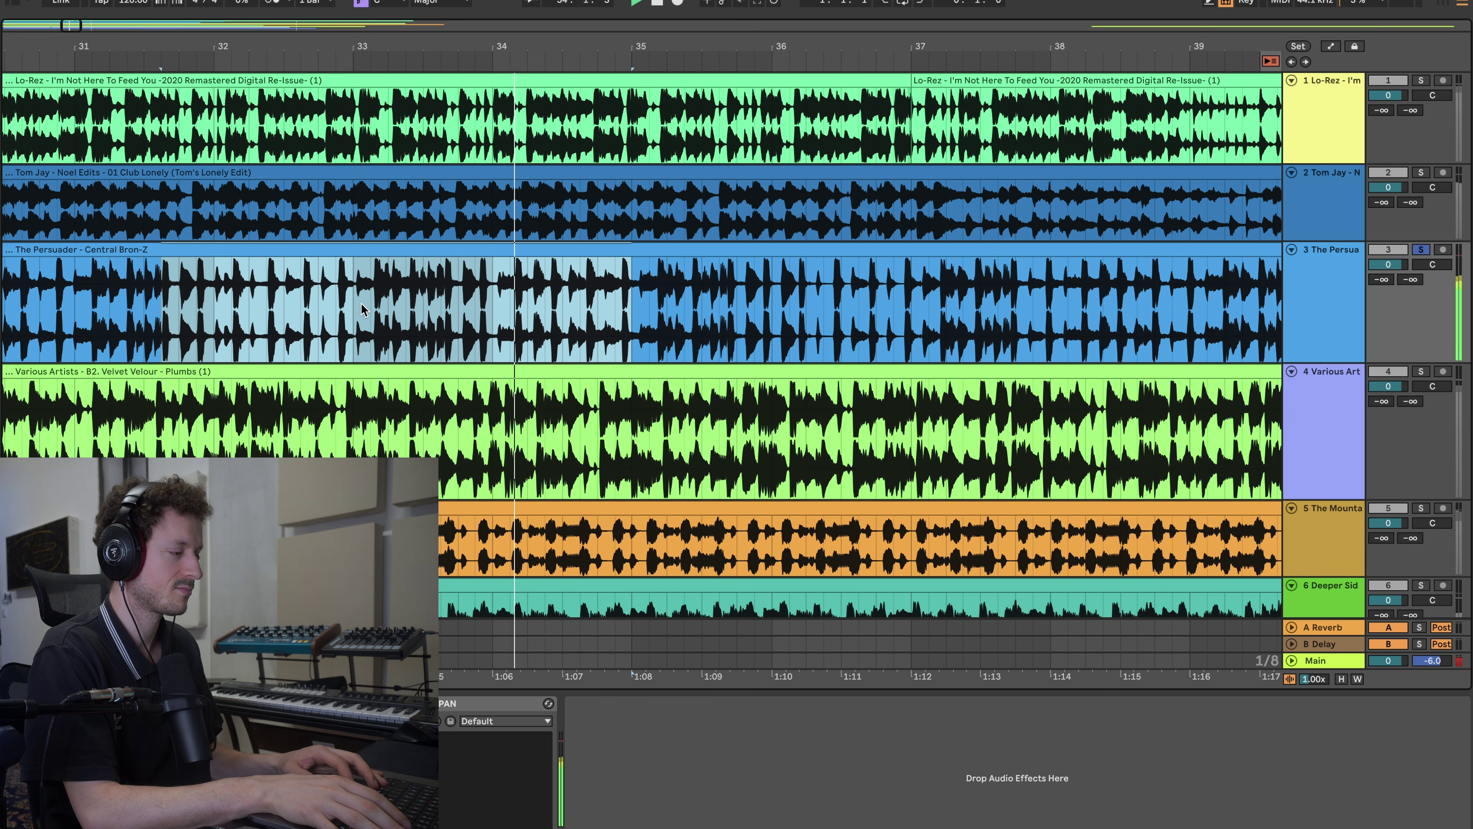
- Show the Main track's loudness meter and SPAN windows and play the Central Bron-Z track, resetting the loudness meter to measure its loudness
scroll(383, 325, "right", 1)
scroll(383, 325, "down", 2)
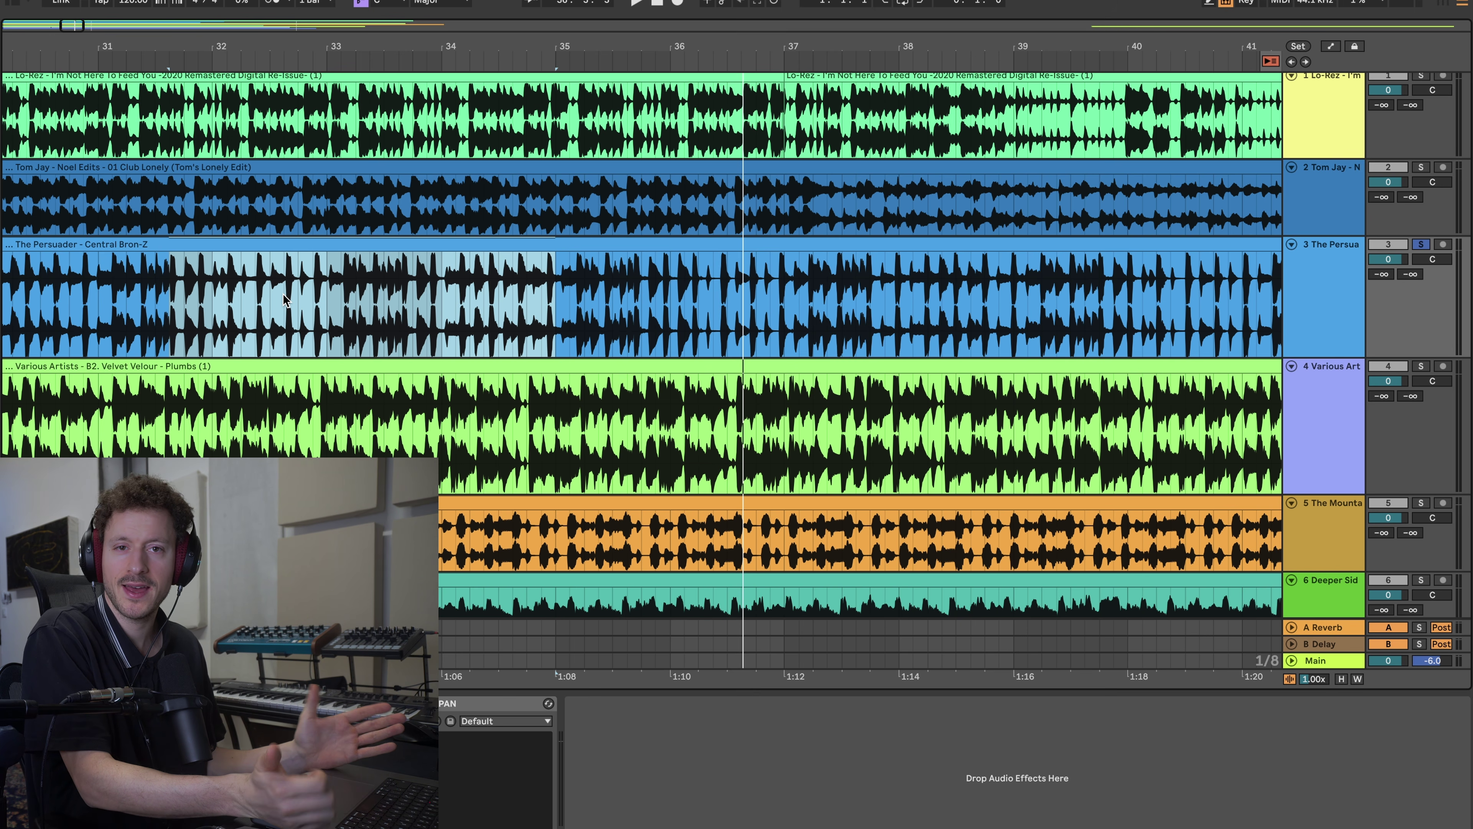
left_click(1344, 663)
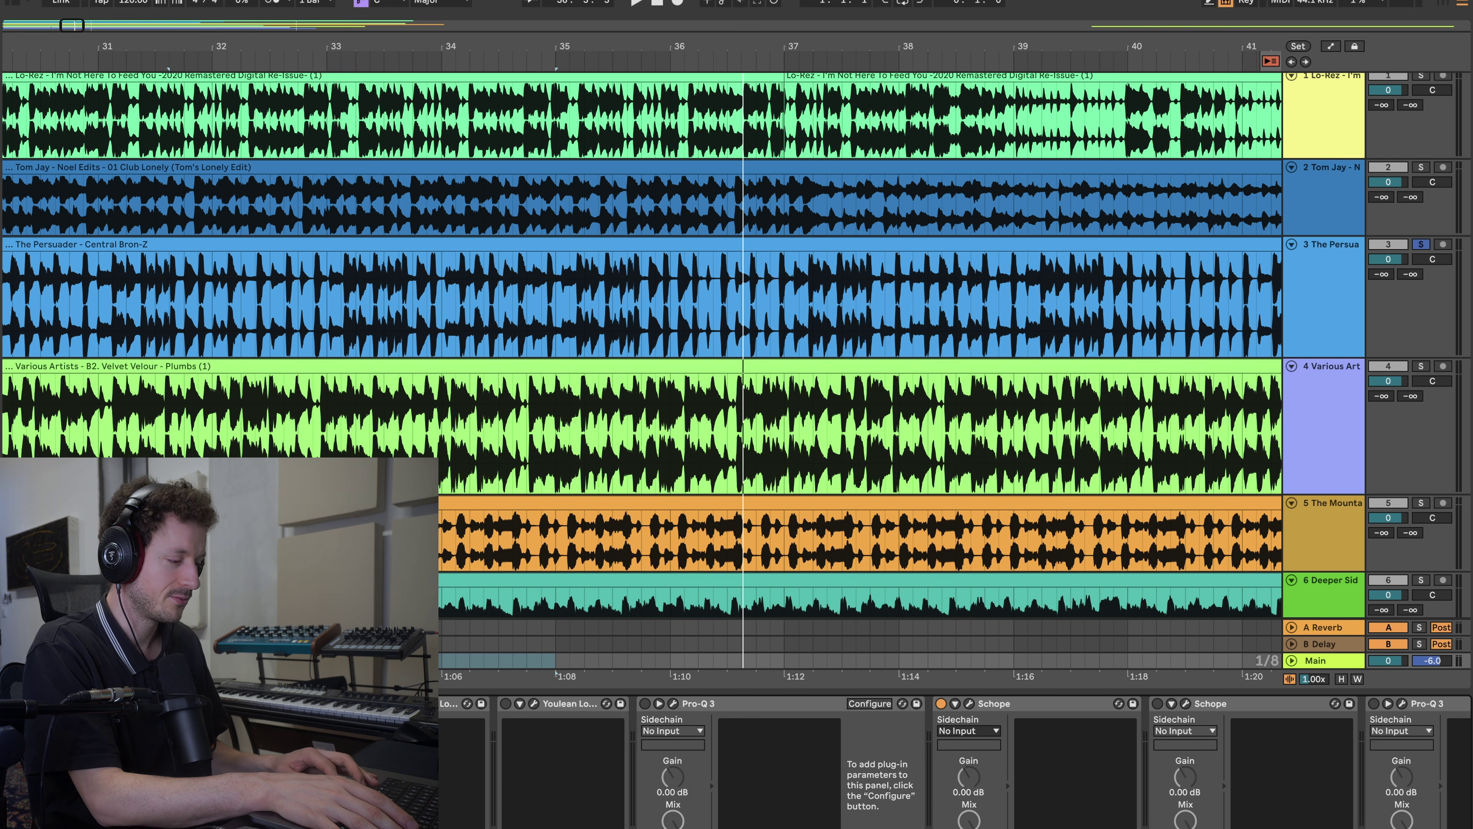
key("space")
key("super+alt+p")
left_click_drag(1334, 132, 1326, 94)
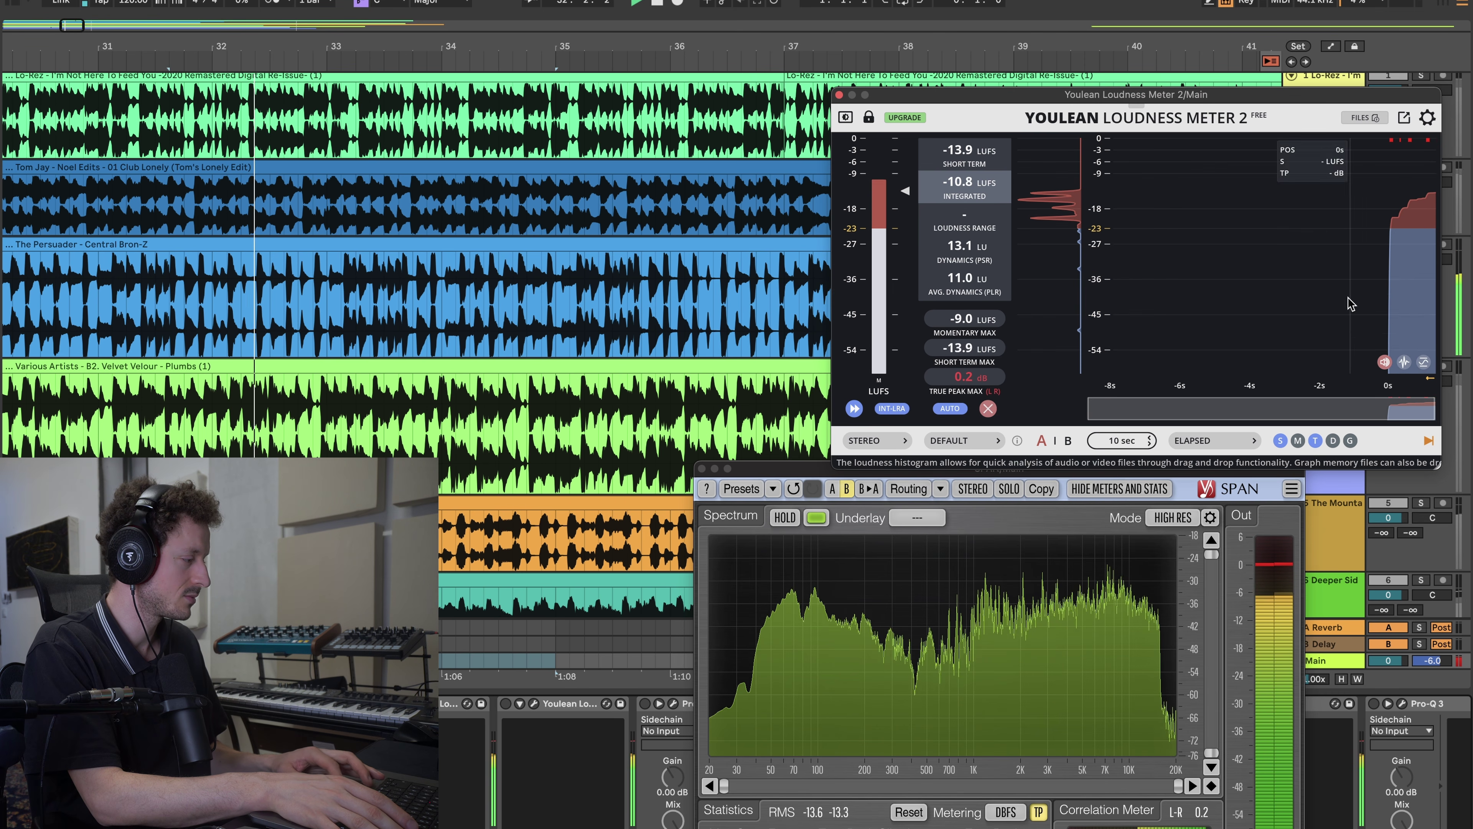
left_click(989, 407)
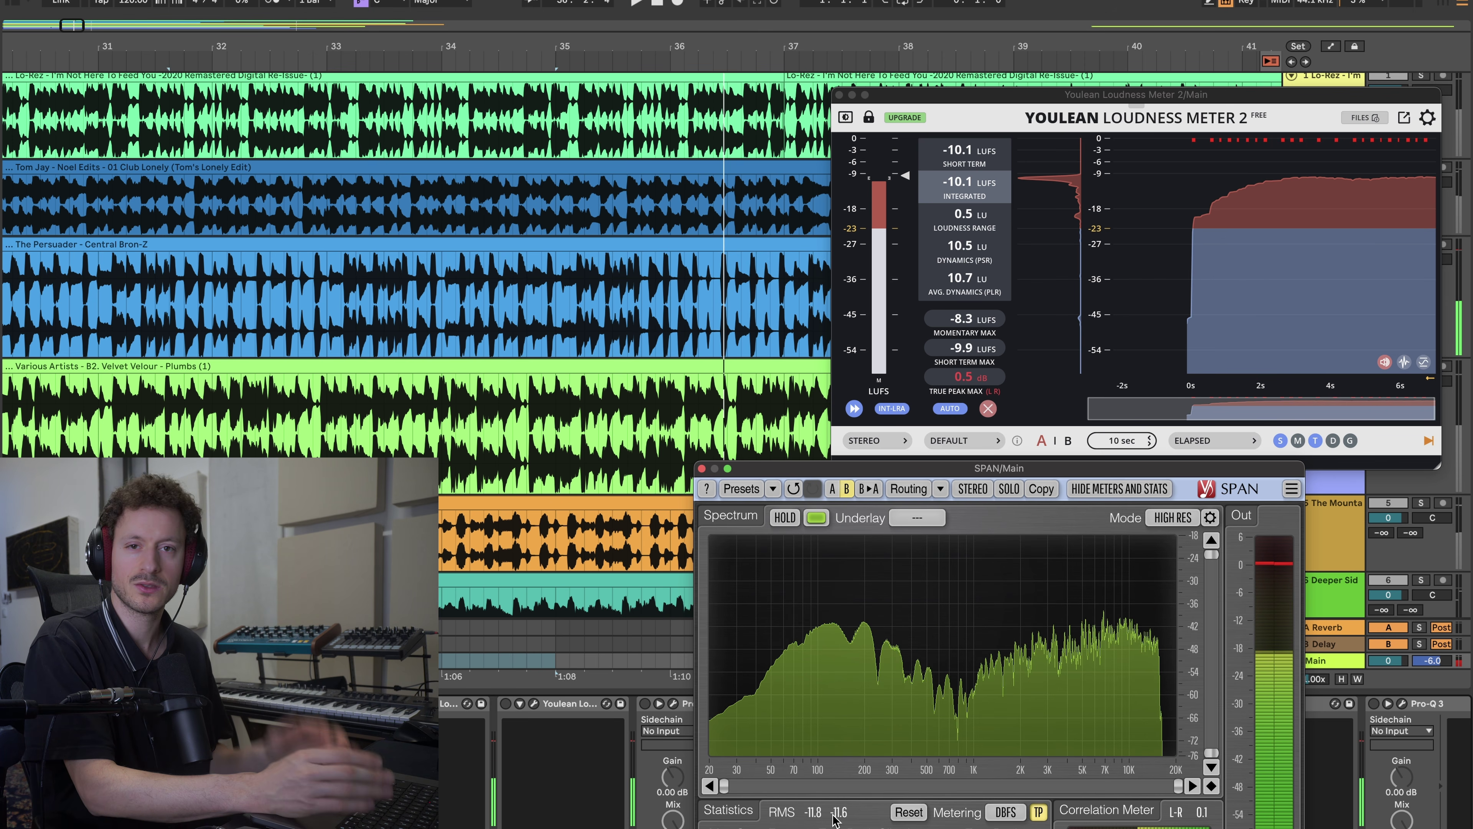
key("space")
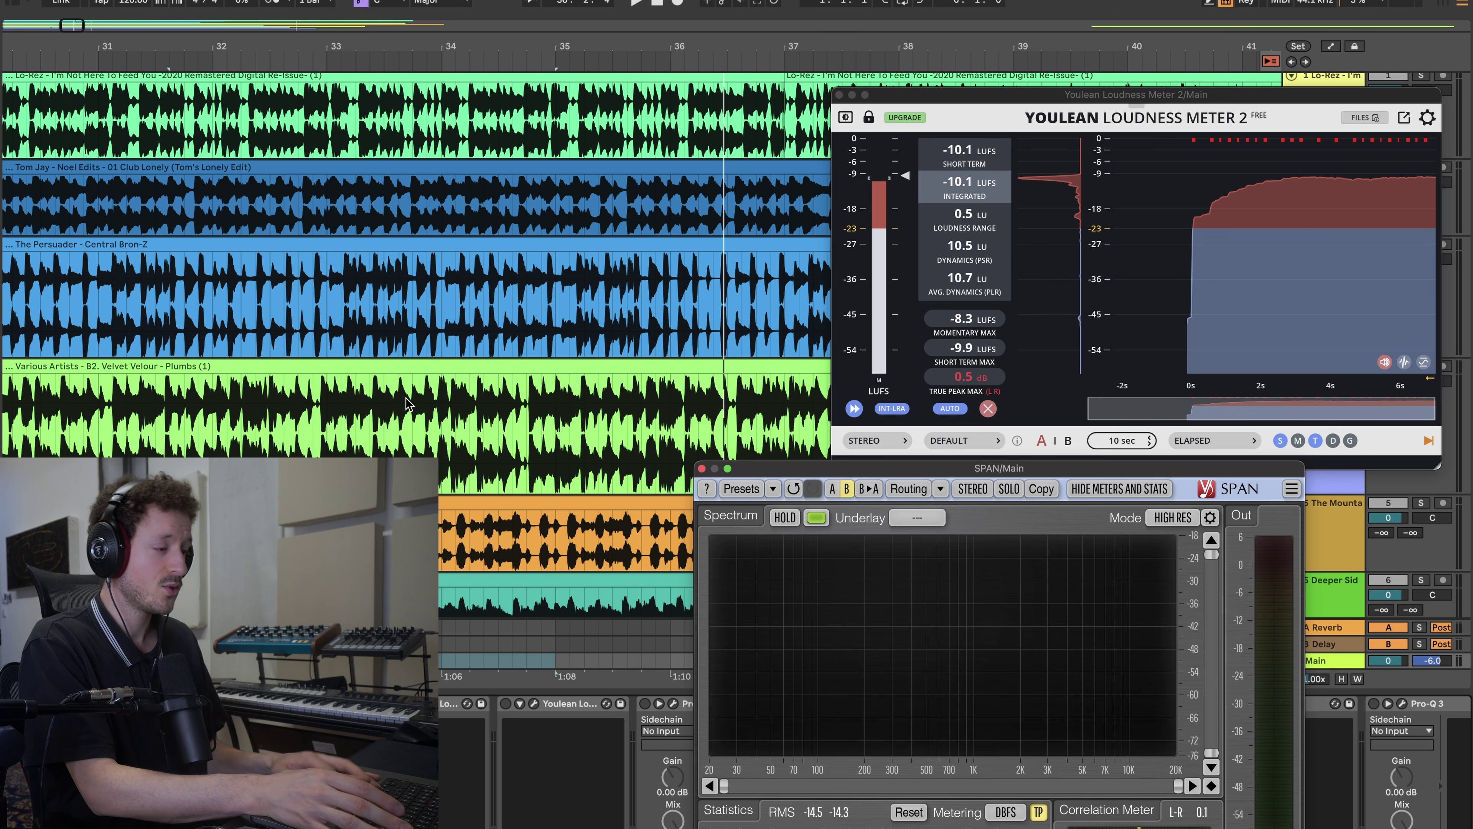
- Solo the Club Lonely (Tom's Lonely Edit) track and play it from about bar 32, resetting both meters to measure its loudness
left_click(271, 212)
left_click_drag(1237, 89, 1050, 95)
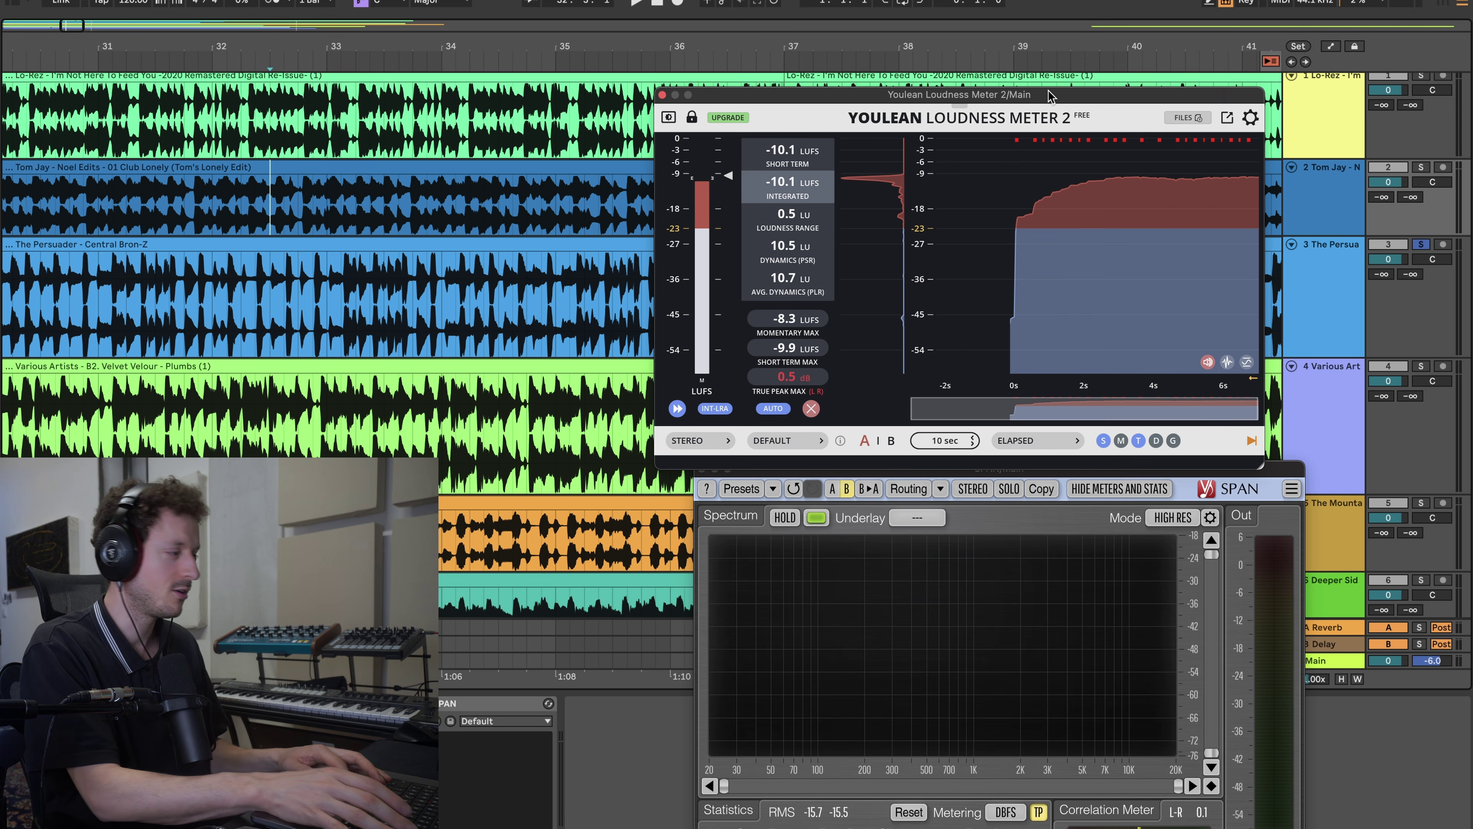
left_click(1421, 168)
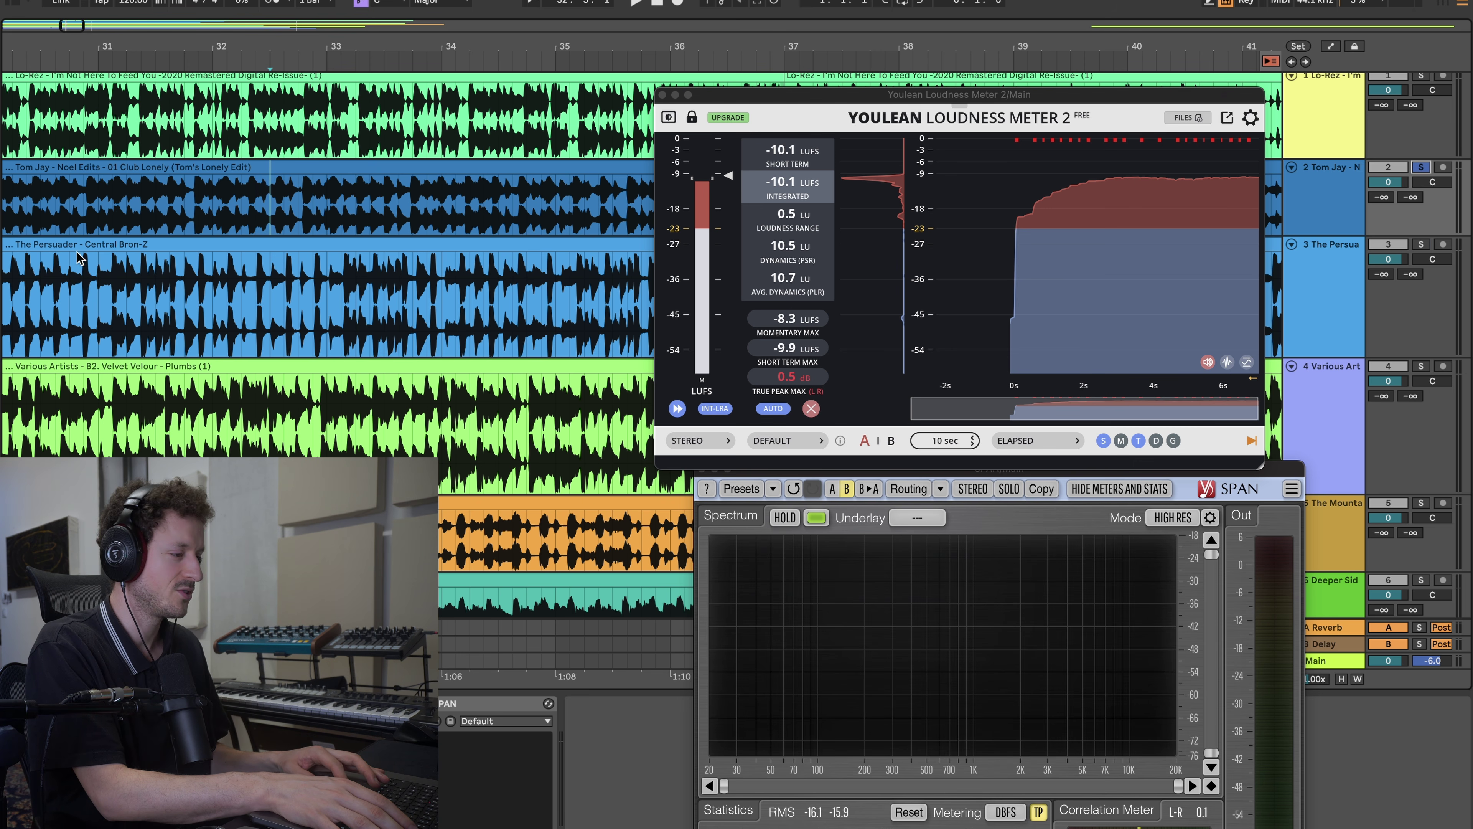
left_click(240, 210)
key("space")
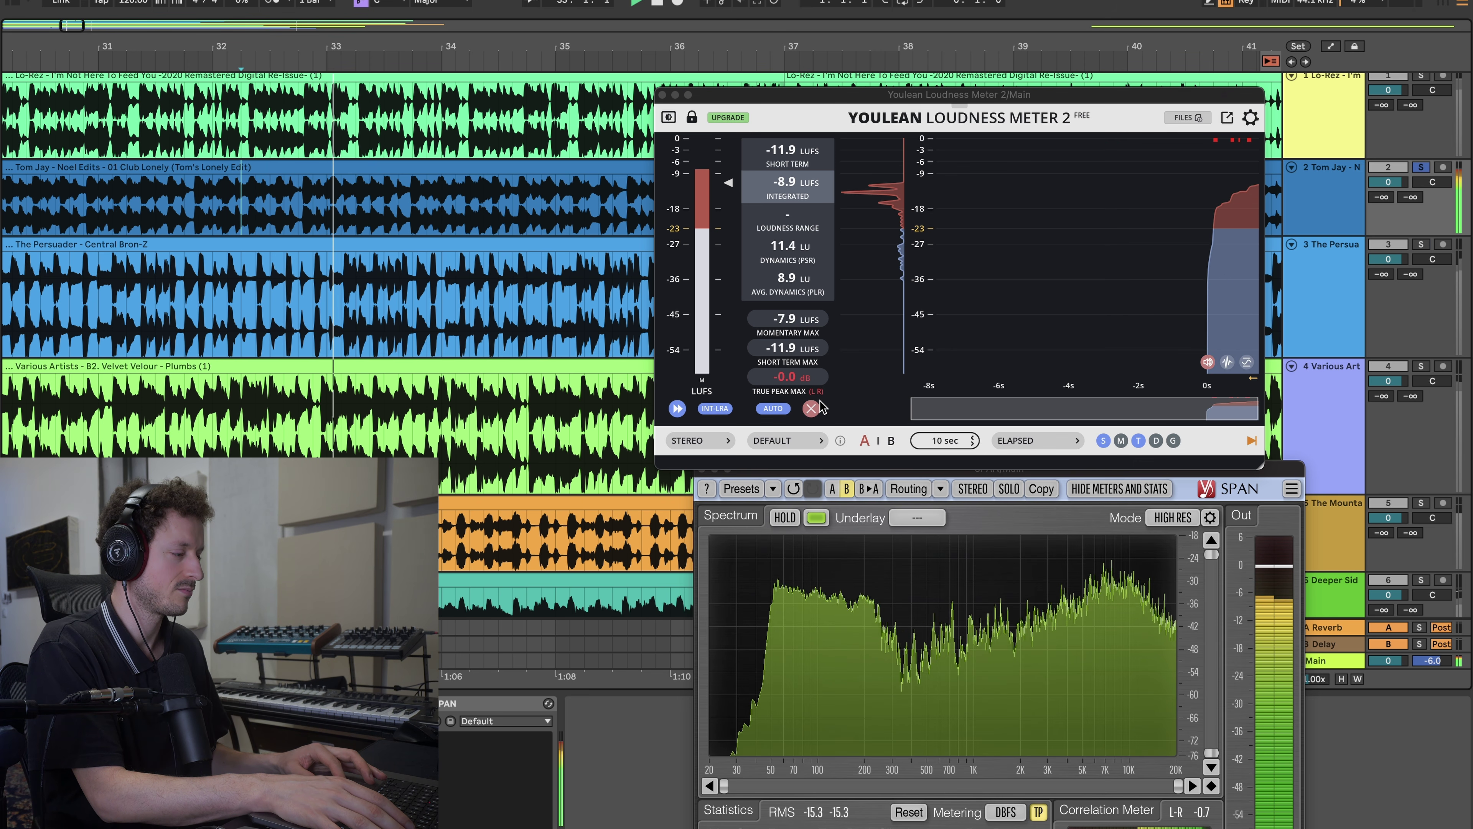
left_click(812, 408)
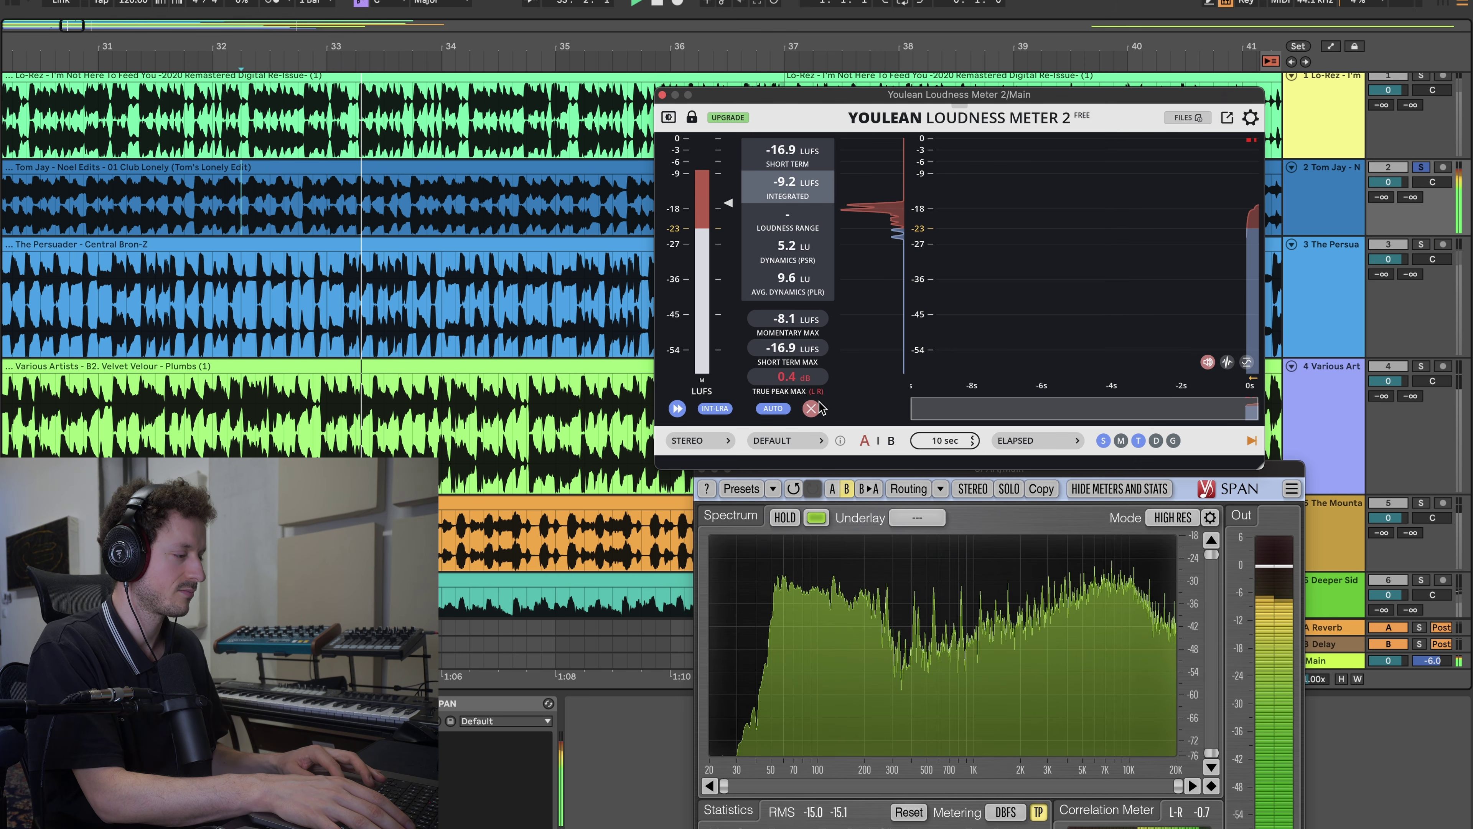
left_click(908, 812)
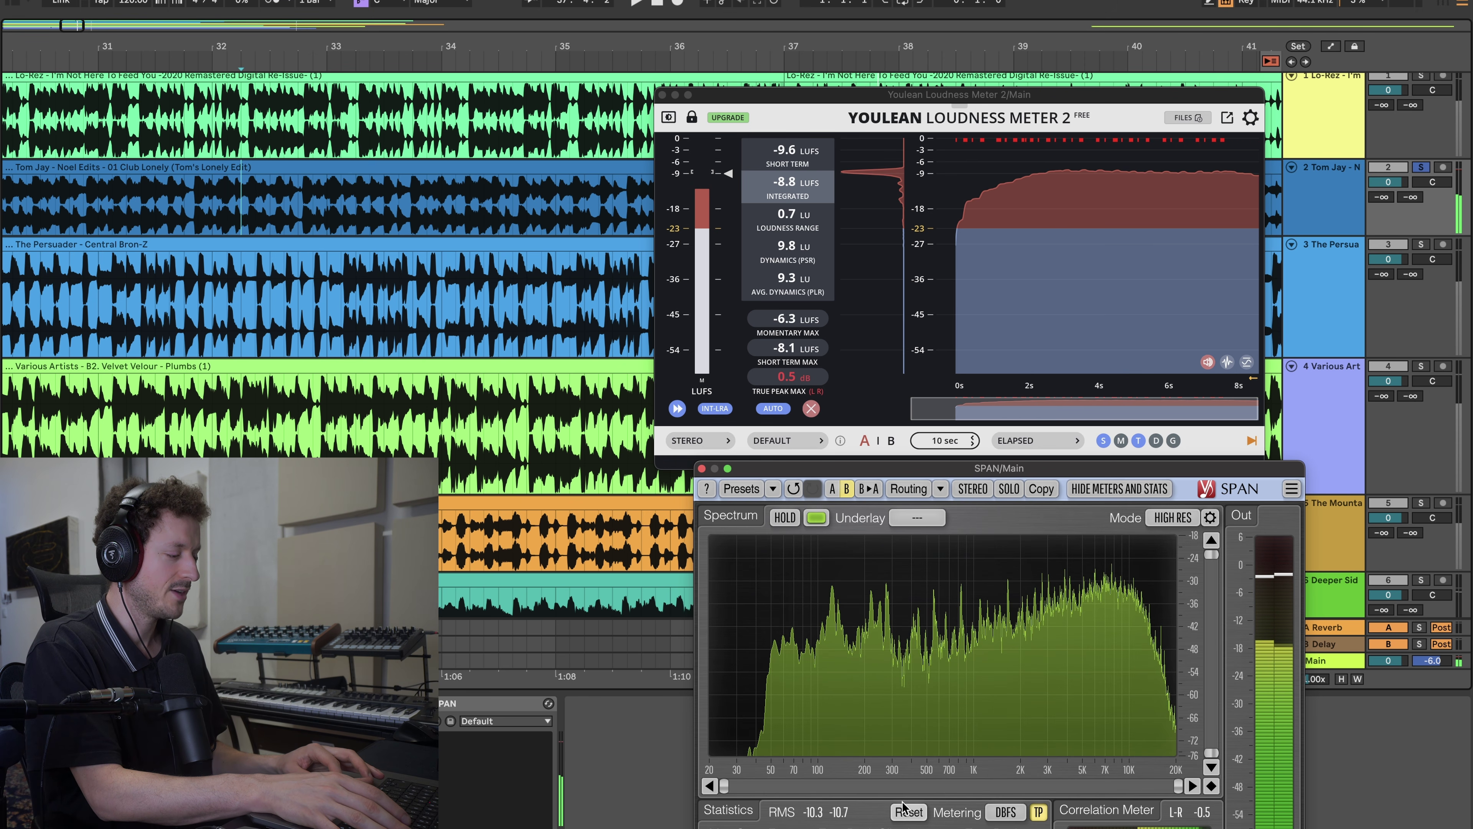
key("space")
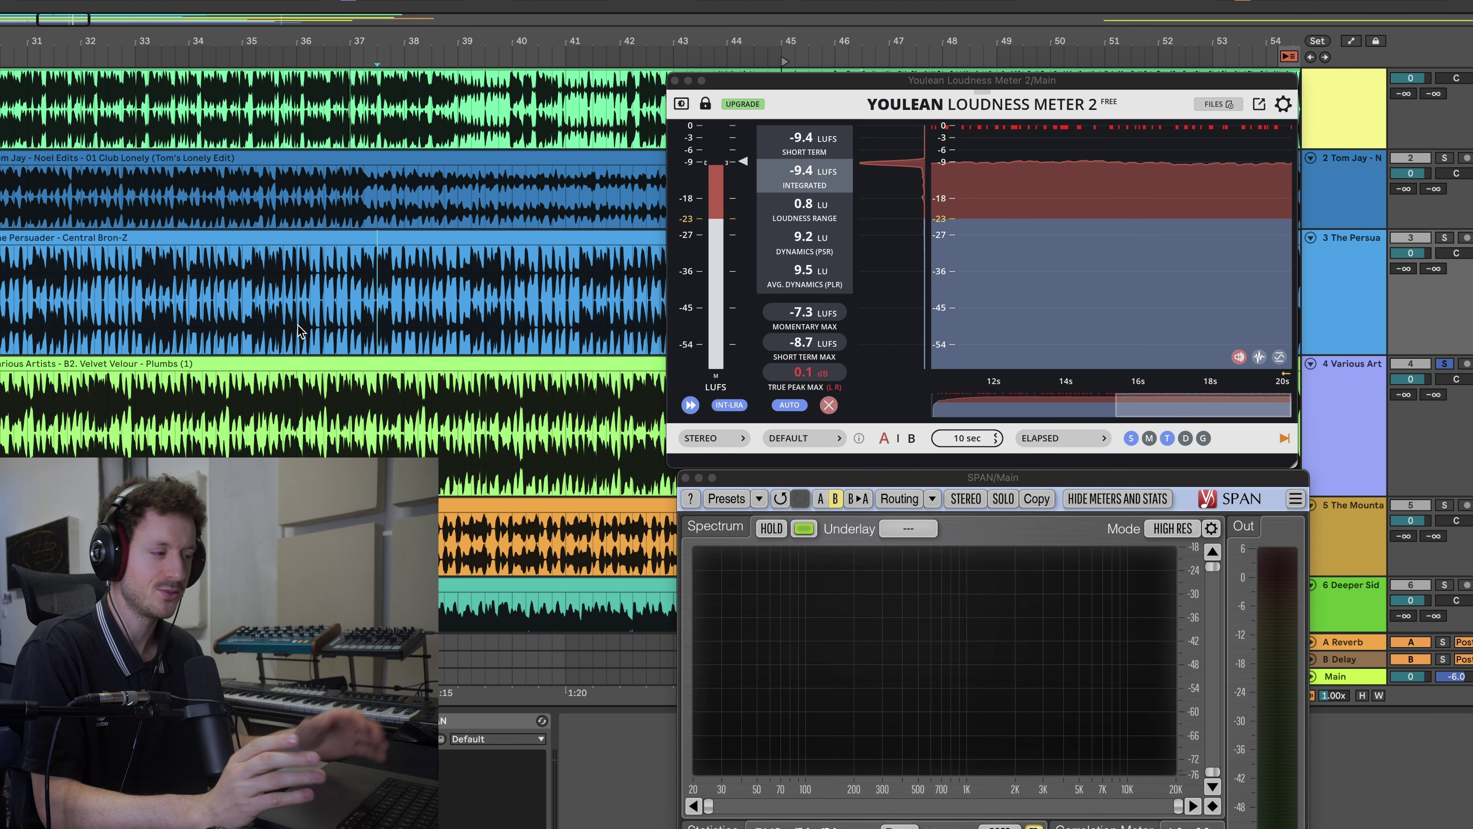
- Play the soloed Velvet Velour - Plumbs track from about bar 33, resetting both meters to measure its loudness
left_click(160, 333)
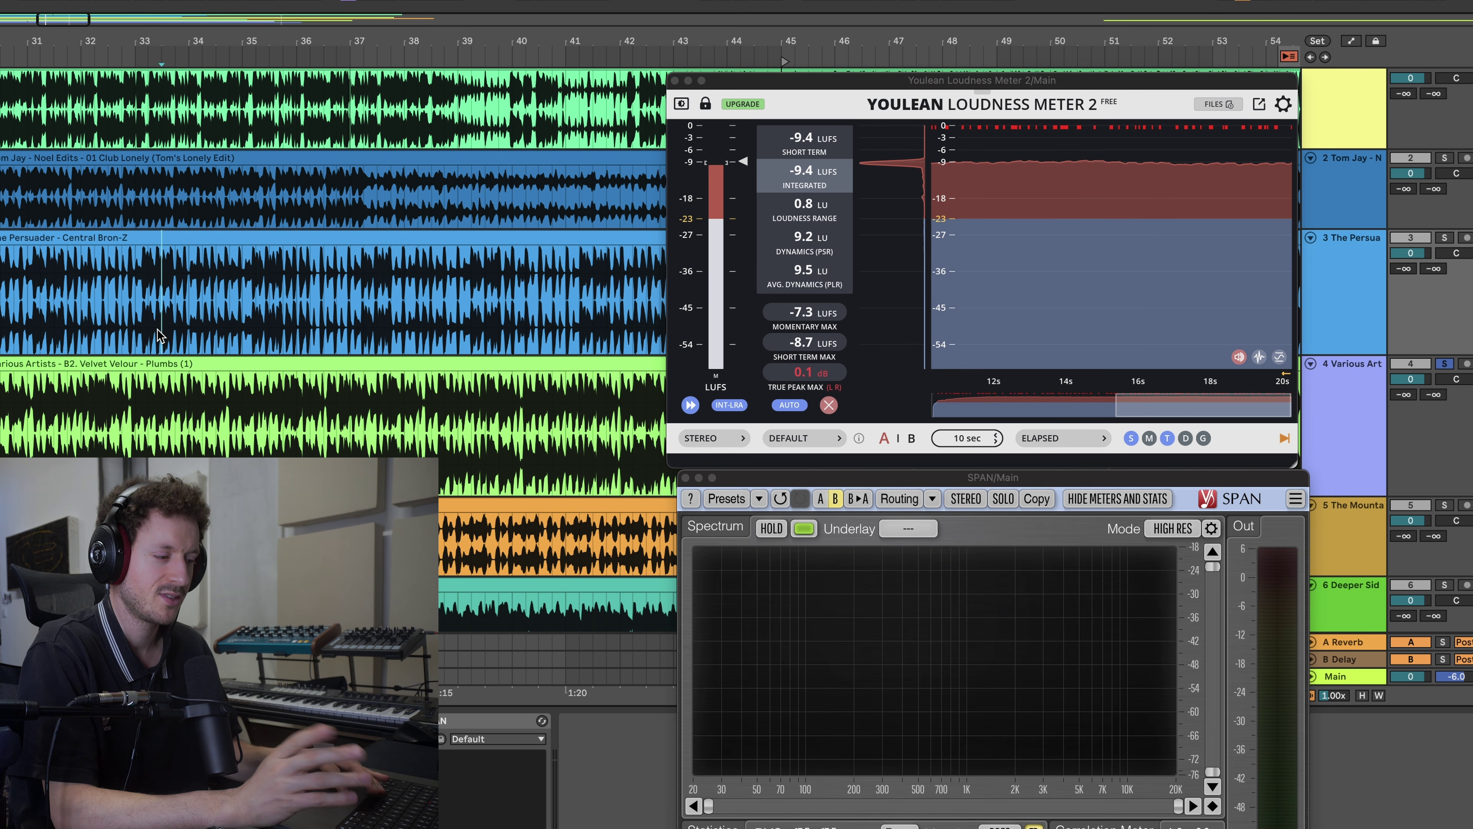
left_click(160, 446)
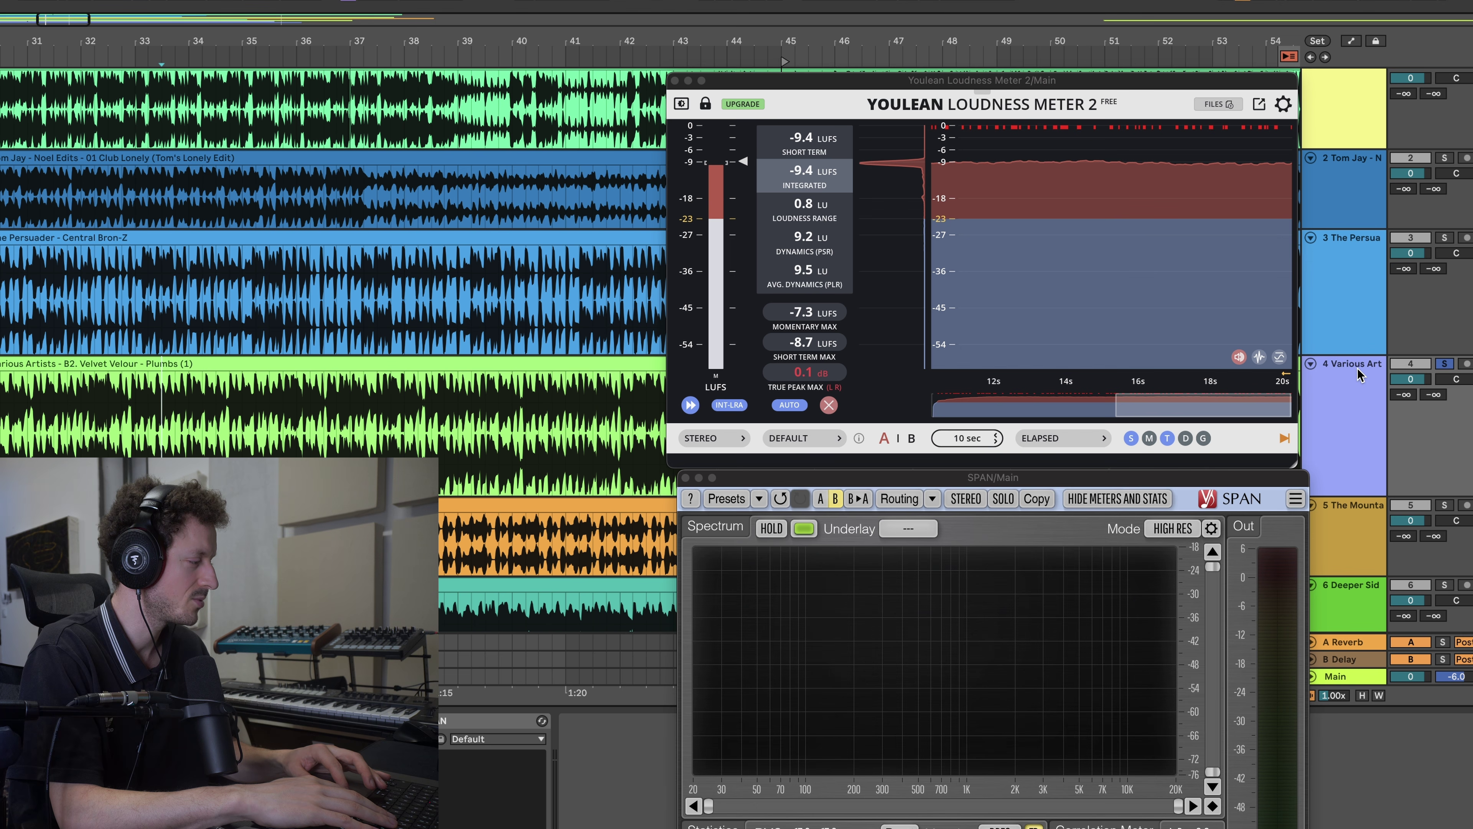
left_click(829, 406)
key("space")
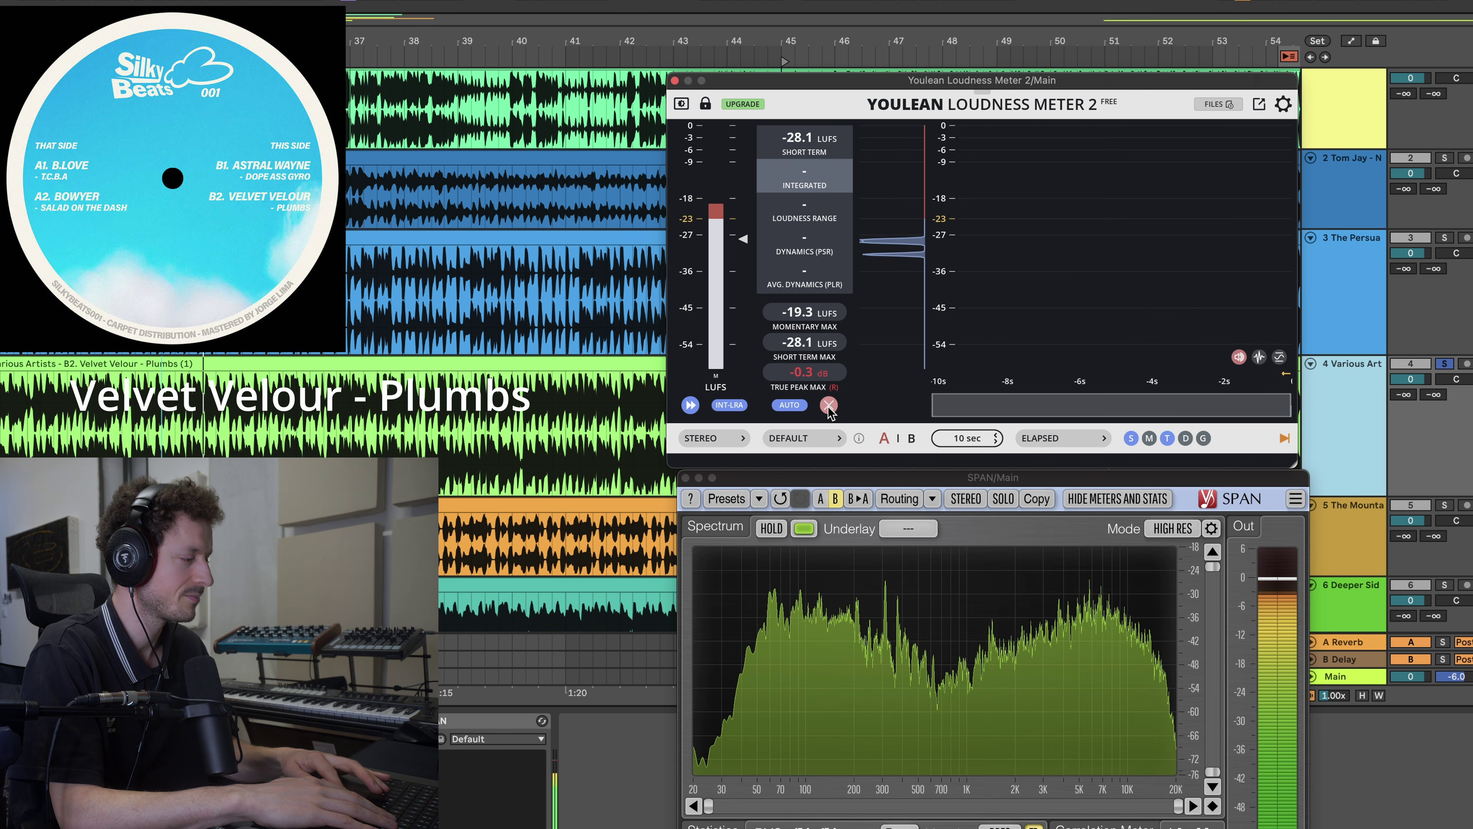
left_click(899, 826)
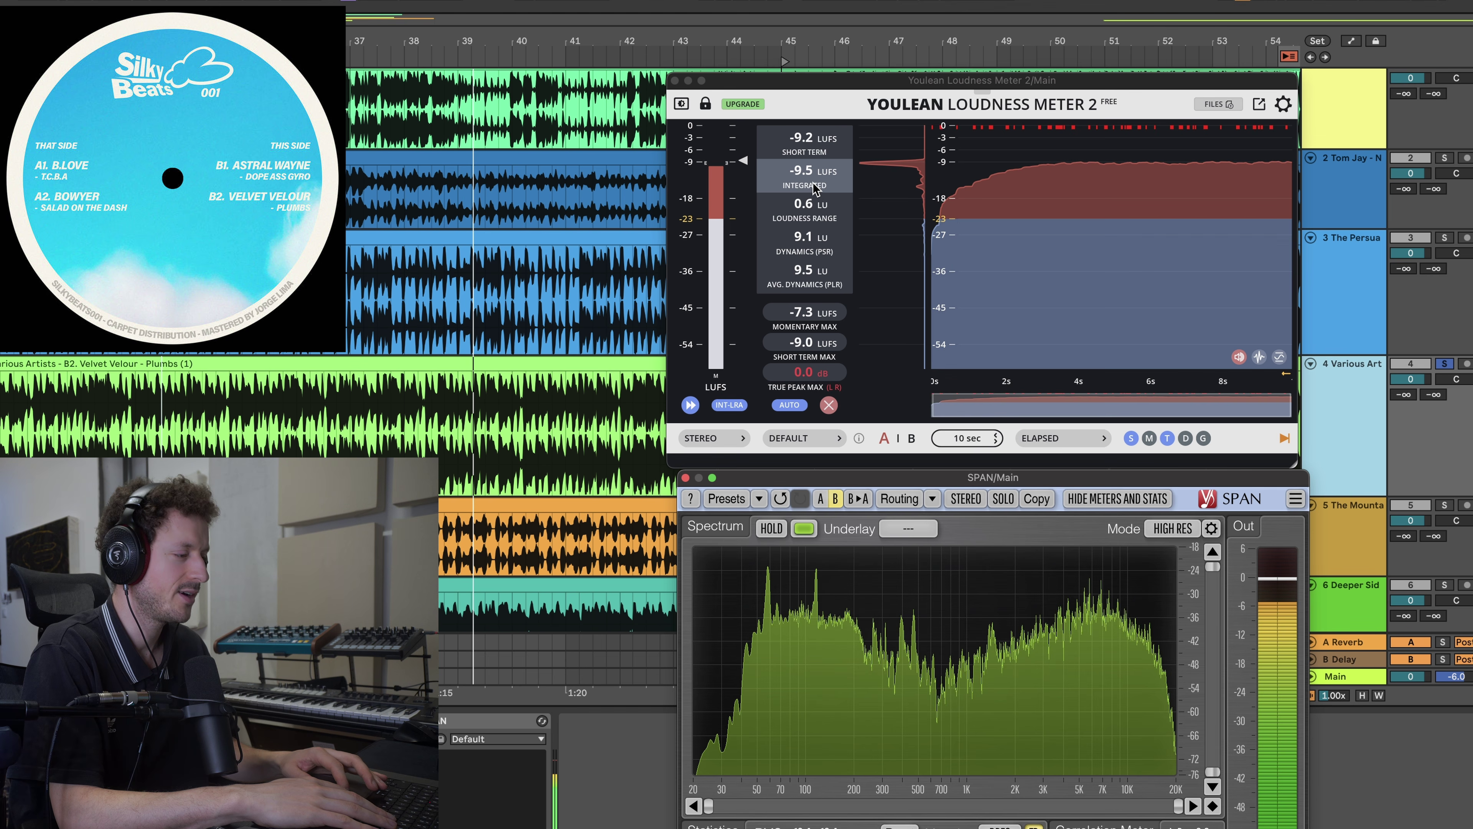
key("space")
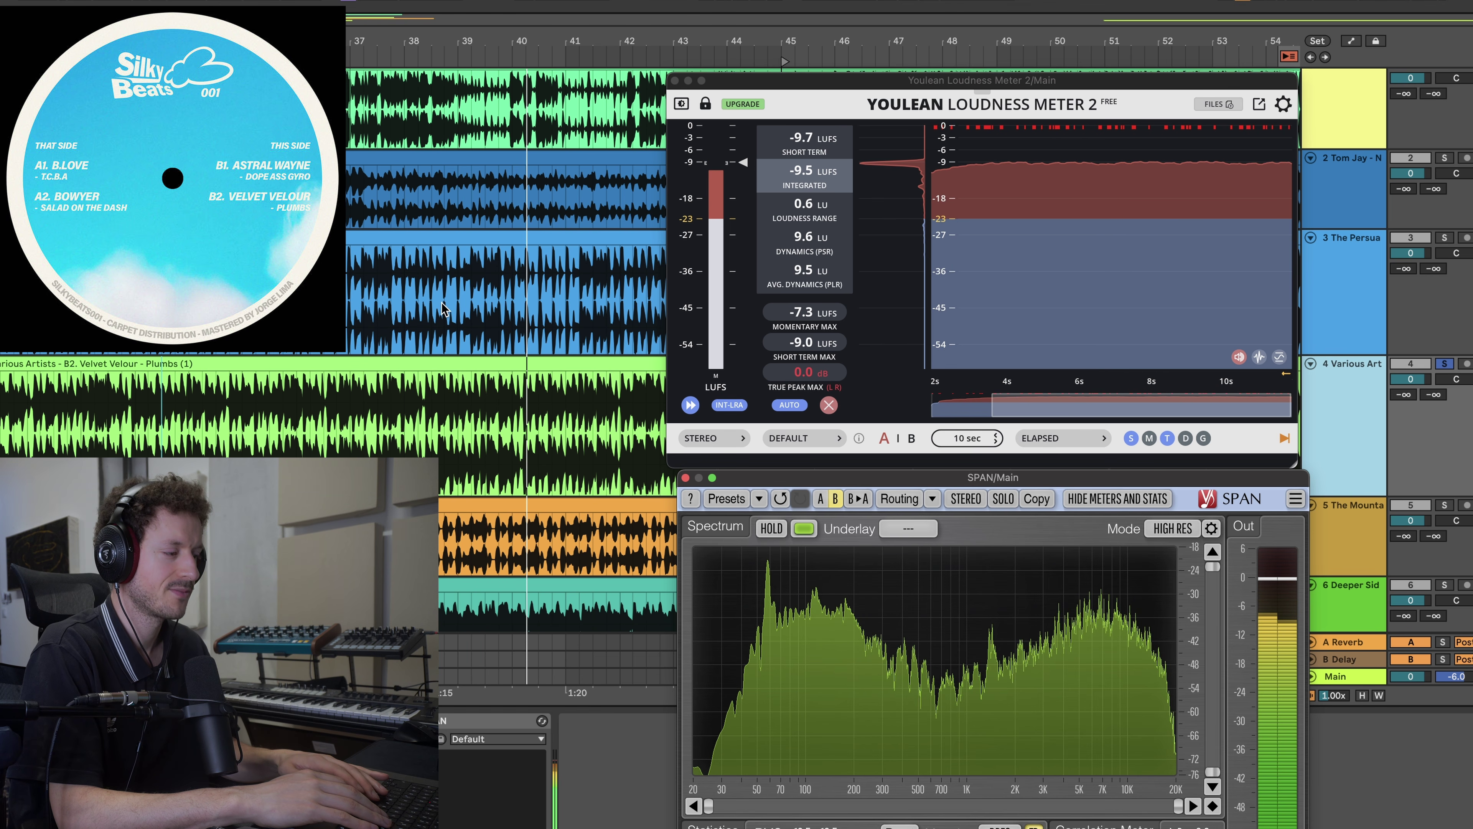
- Play a later section of the Plumbs track, from about bar 93, resetting the loudness meter to measure it again
scroll(444, 309, "right", 2)
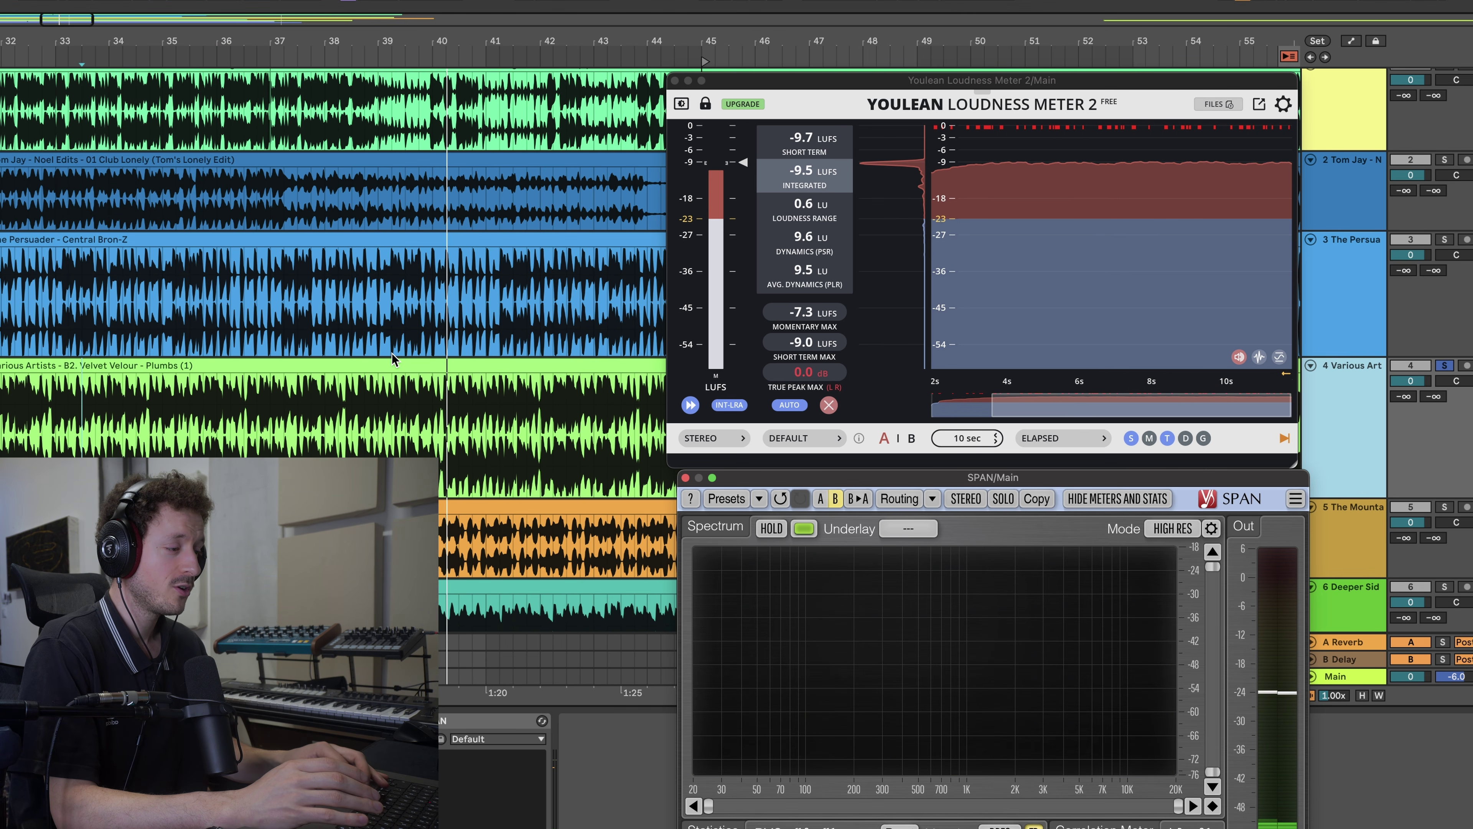
left_click(415, 372)
key("minus")
key("minus")
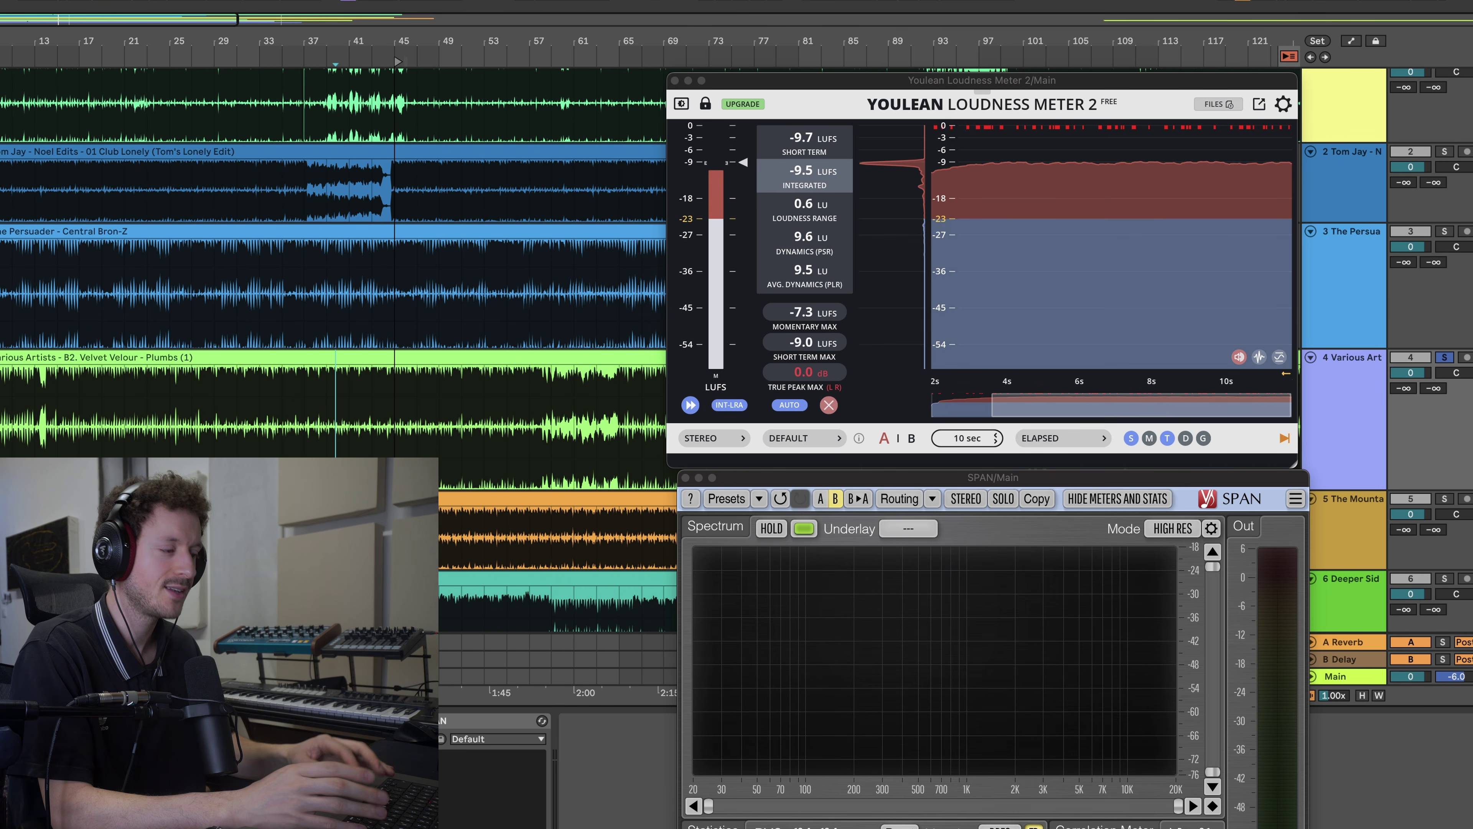
scroll(334, 261, "right", 2)
scroll(334, 262, "down", 1)
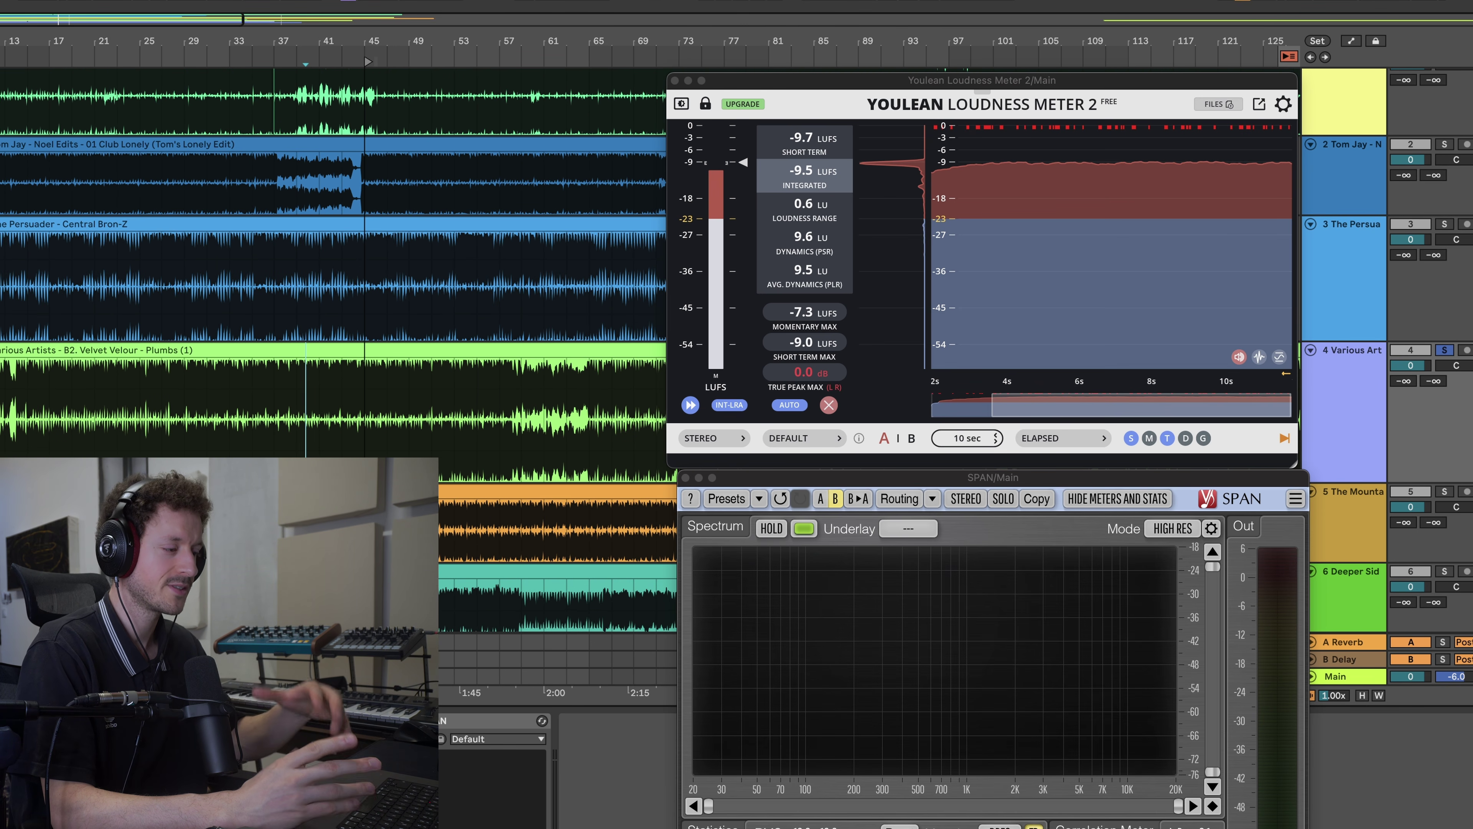
scroll(452, 471, "right", 10)
scroll(451, 471, "down", 2)
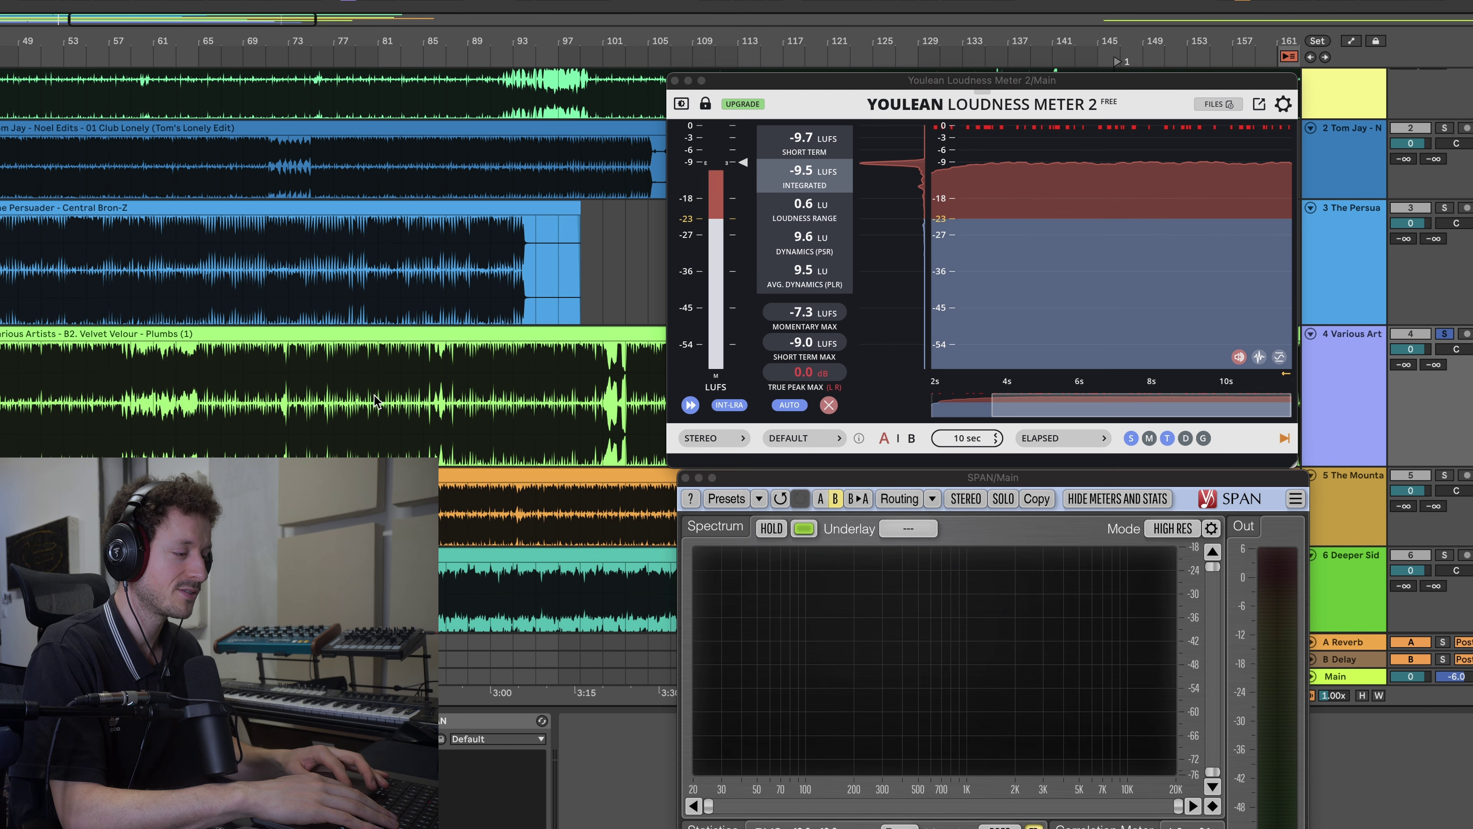
left_click(354, 392)
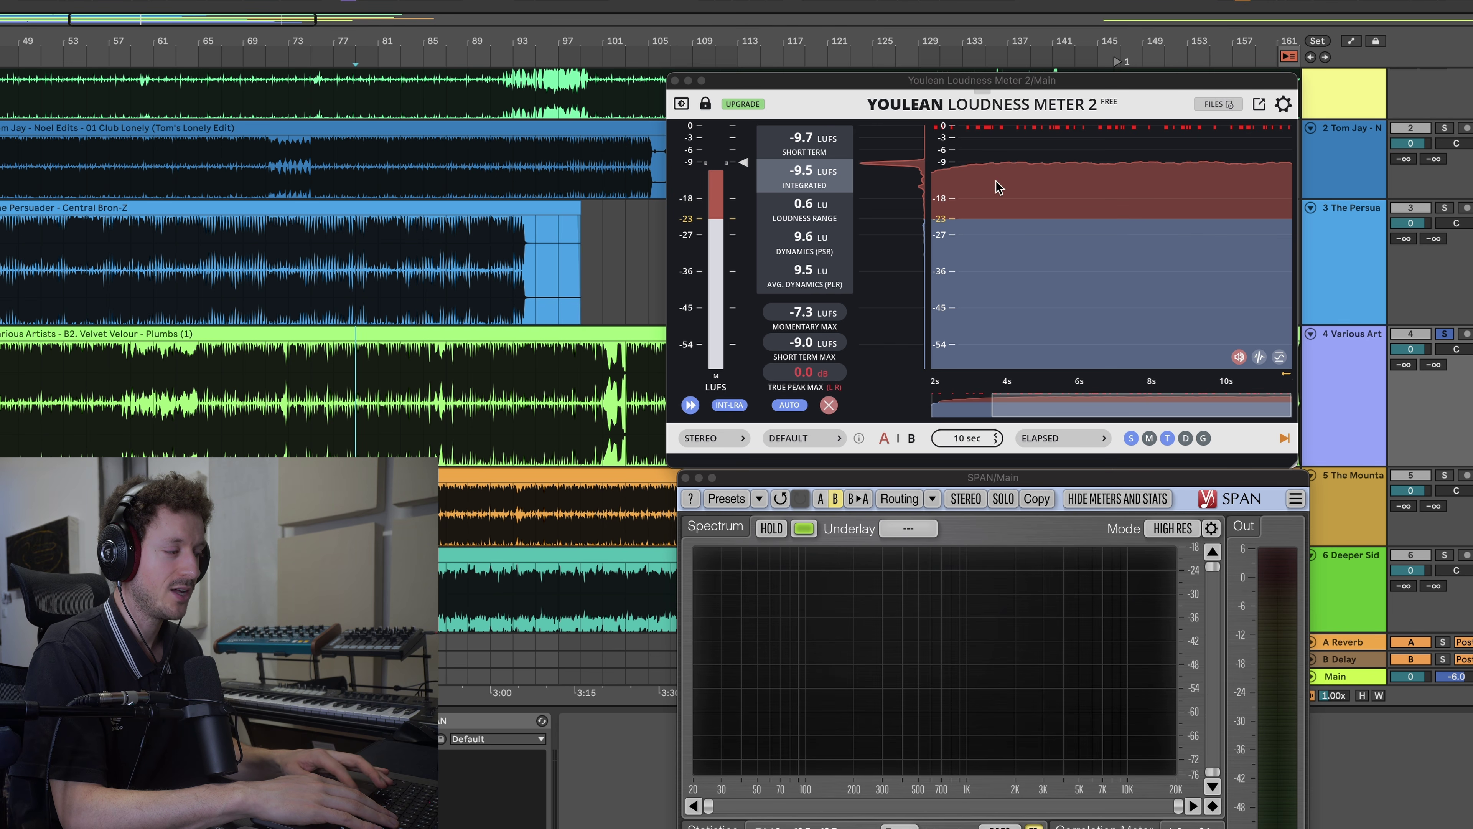
left_click(830, 406)
key("space")
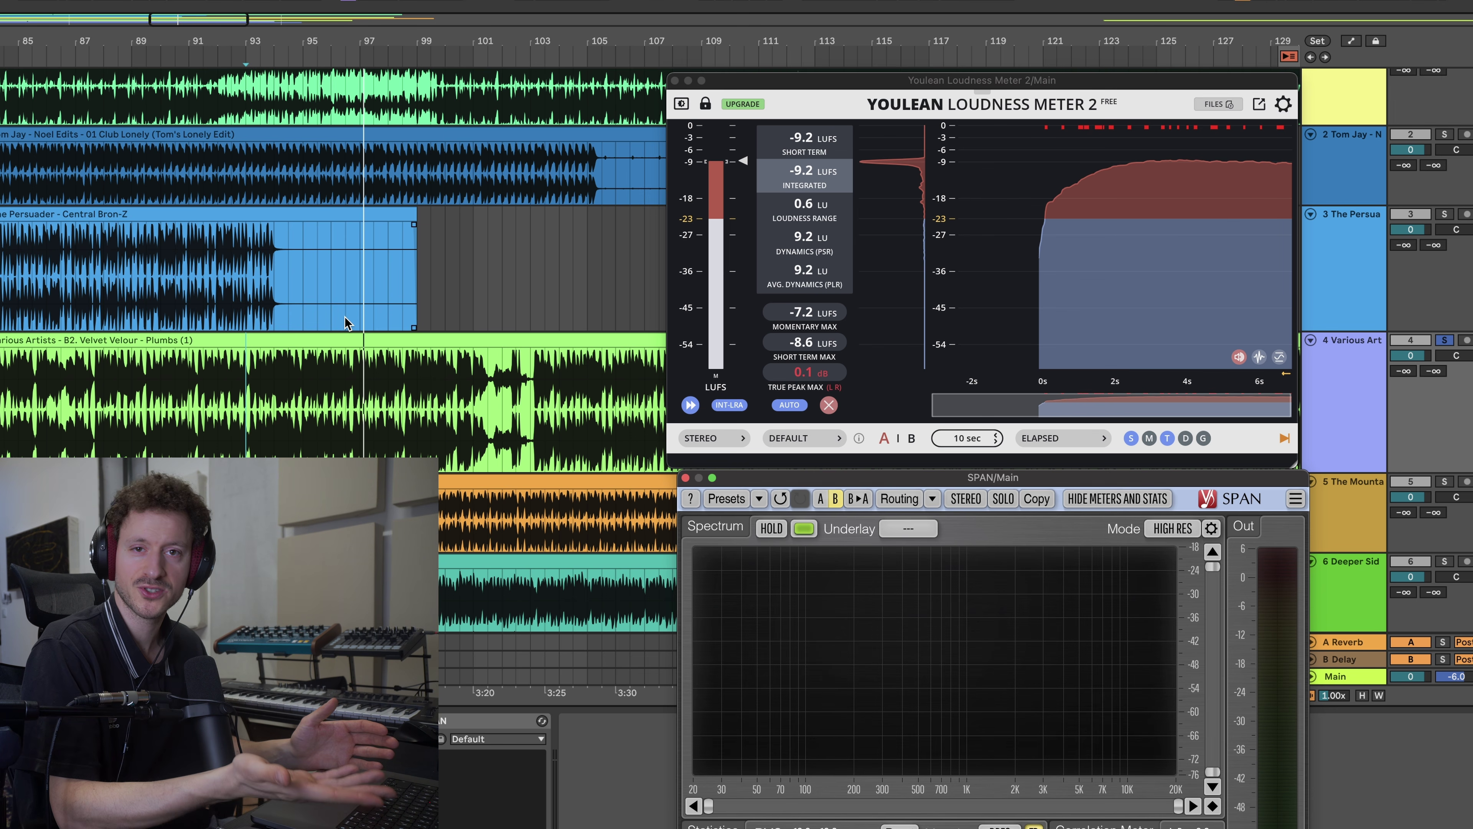
- Solo the FISHER (OZ) - You Little Beauty (Extended) track, play it to measure its loudness, and set SPAN's spectrum mode to Default
scroll(337, 319, "down", 2)
scroll(336, 320, "left", 1)
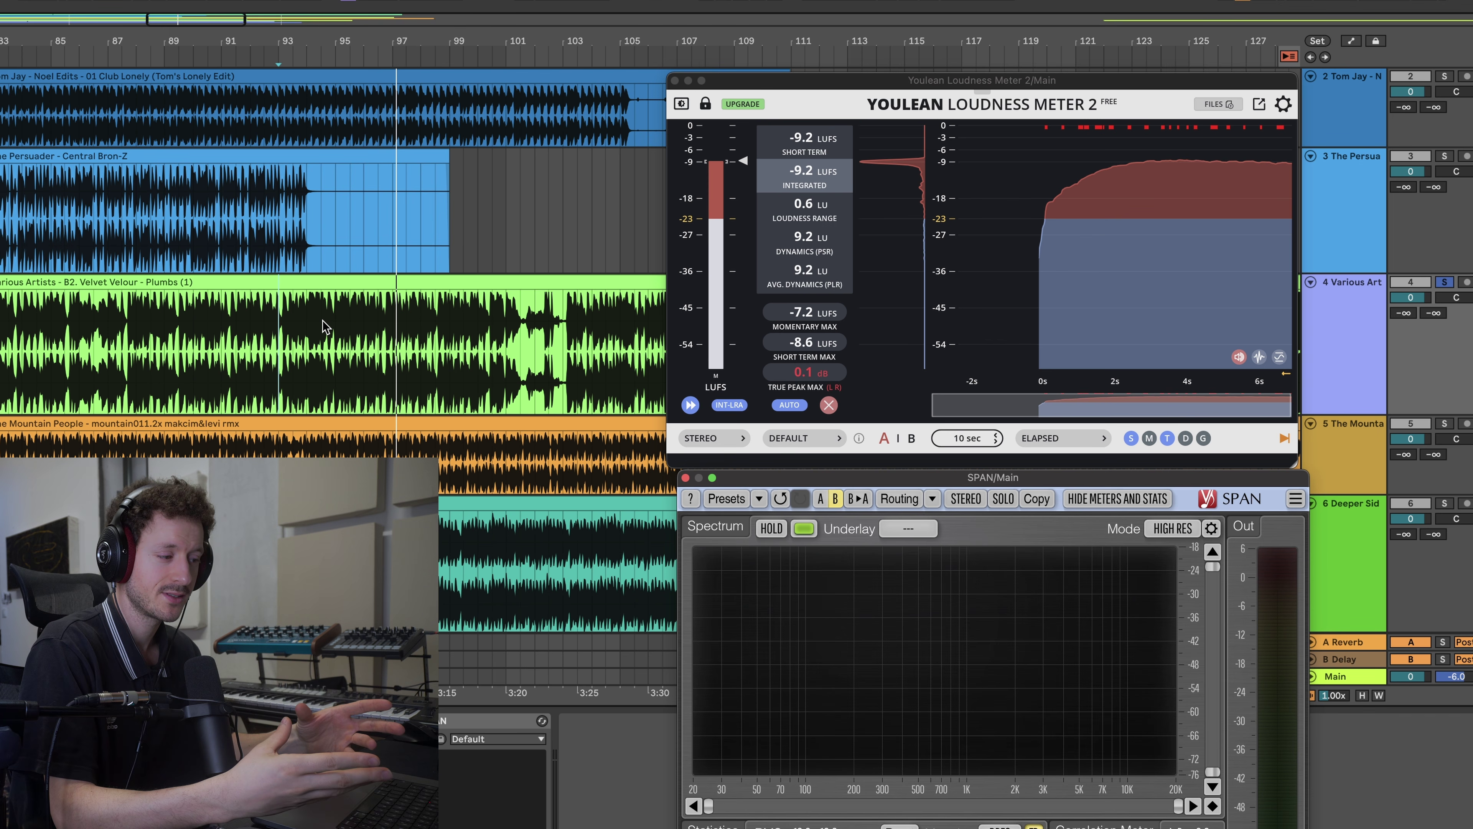
scroll(323, 321, "down", 5)
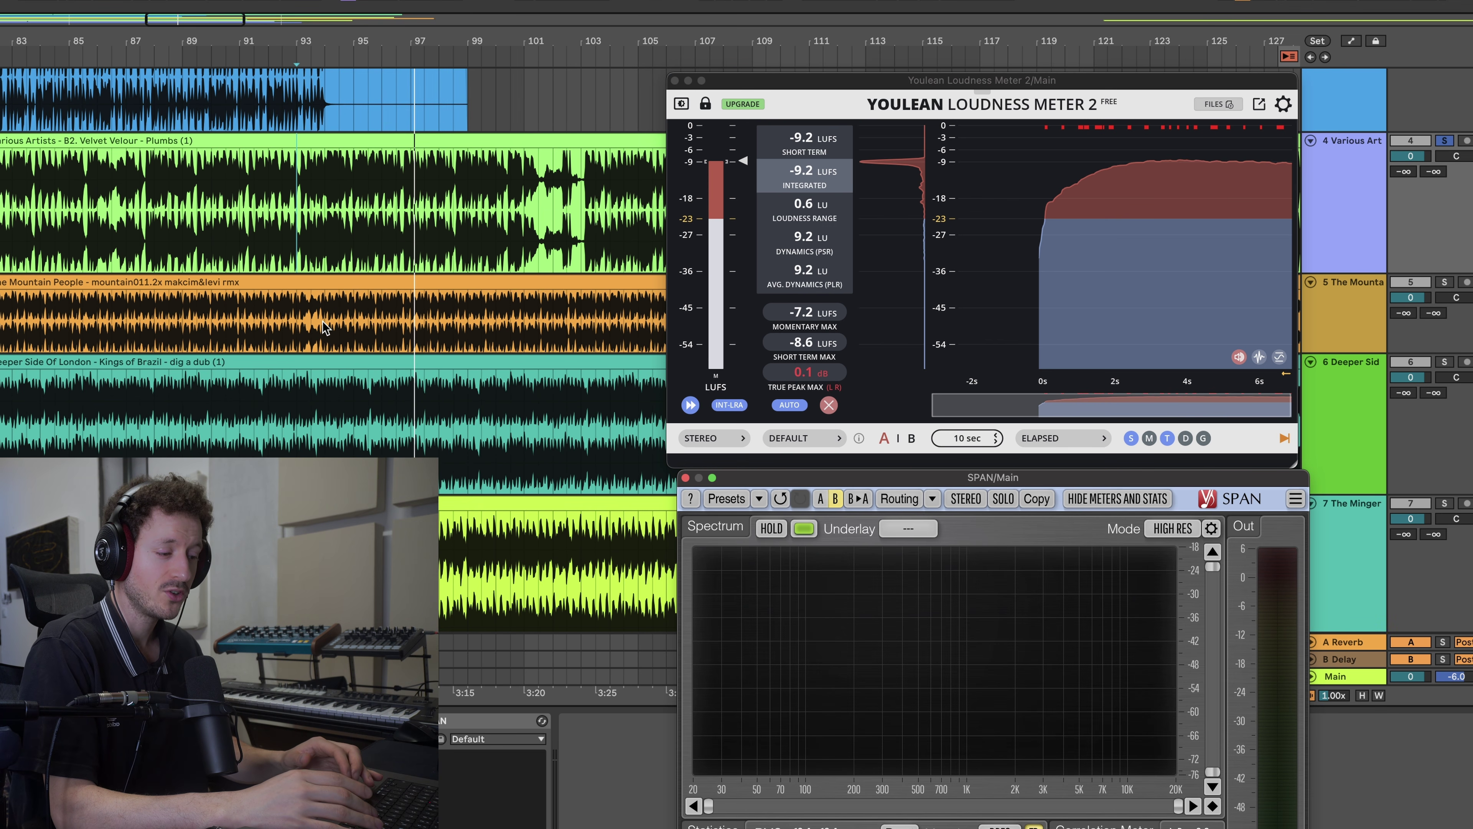
scroll(323, 322, "down", 8)
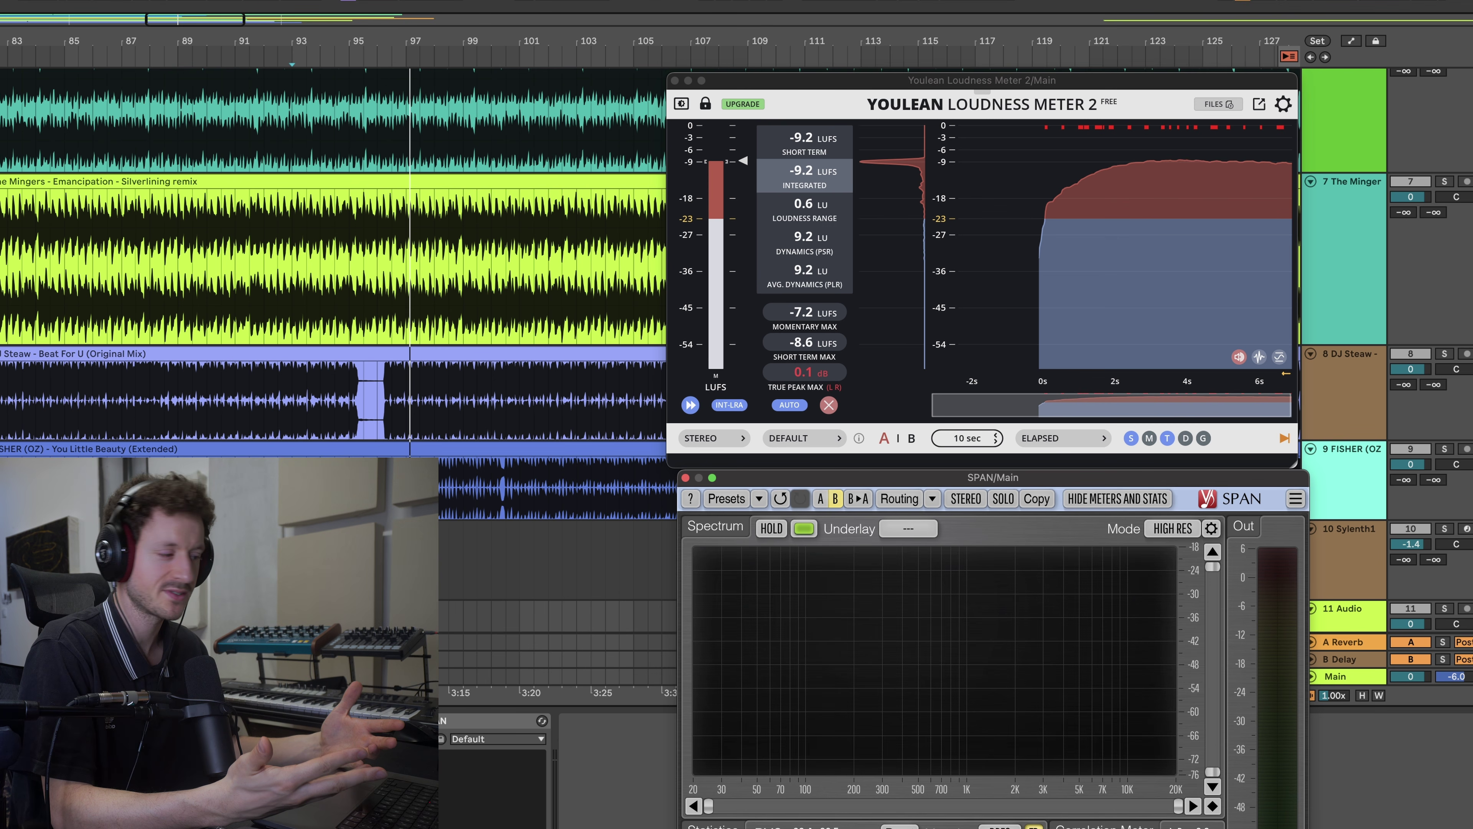
left_click(335, 487)
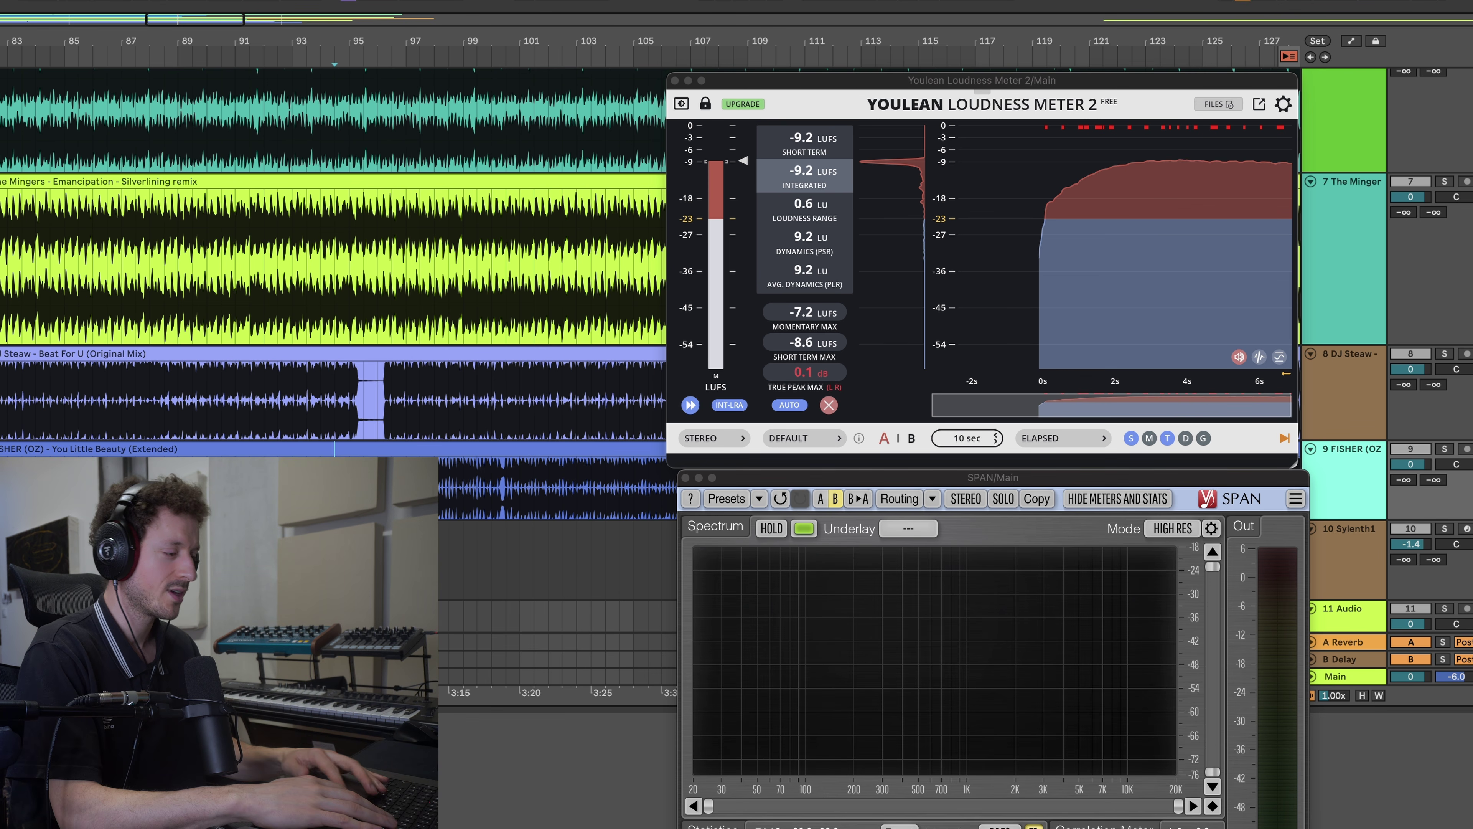
left_click(1357, 678)
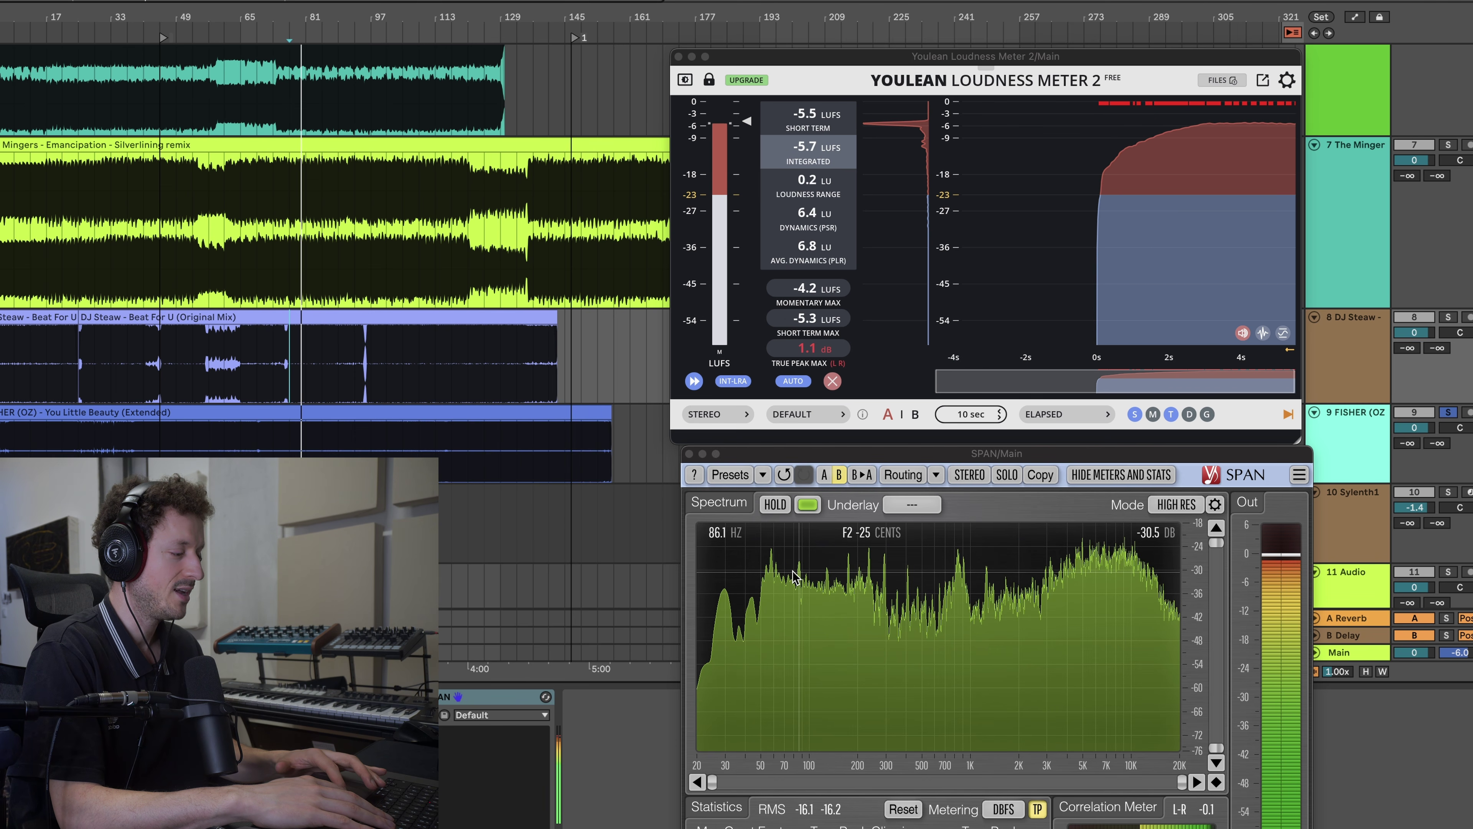
left_click(1174, 505)
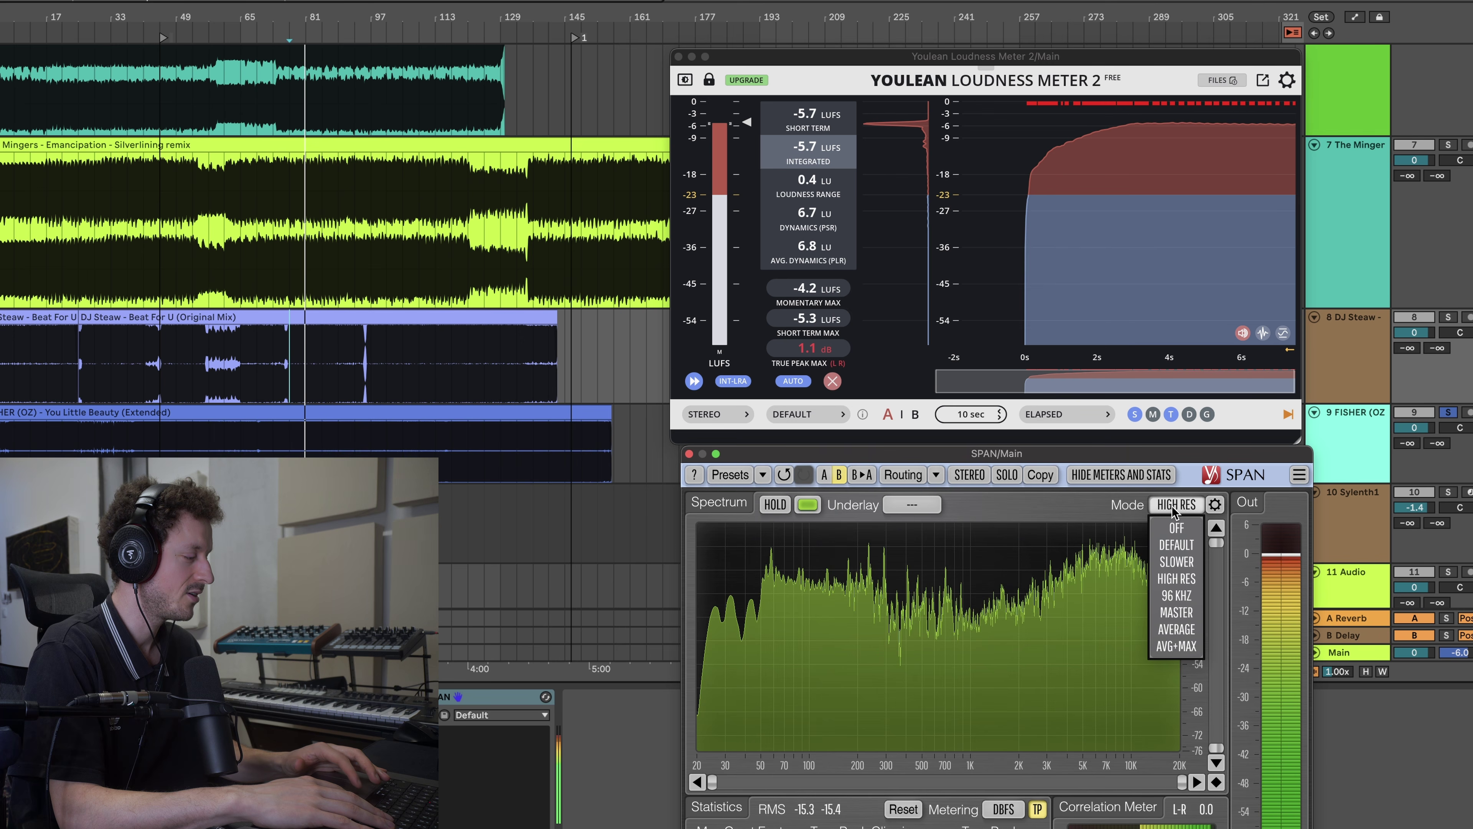
left_click(1184, 546)
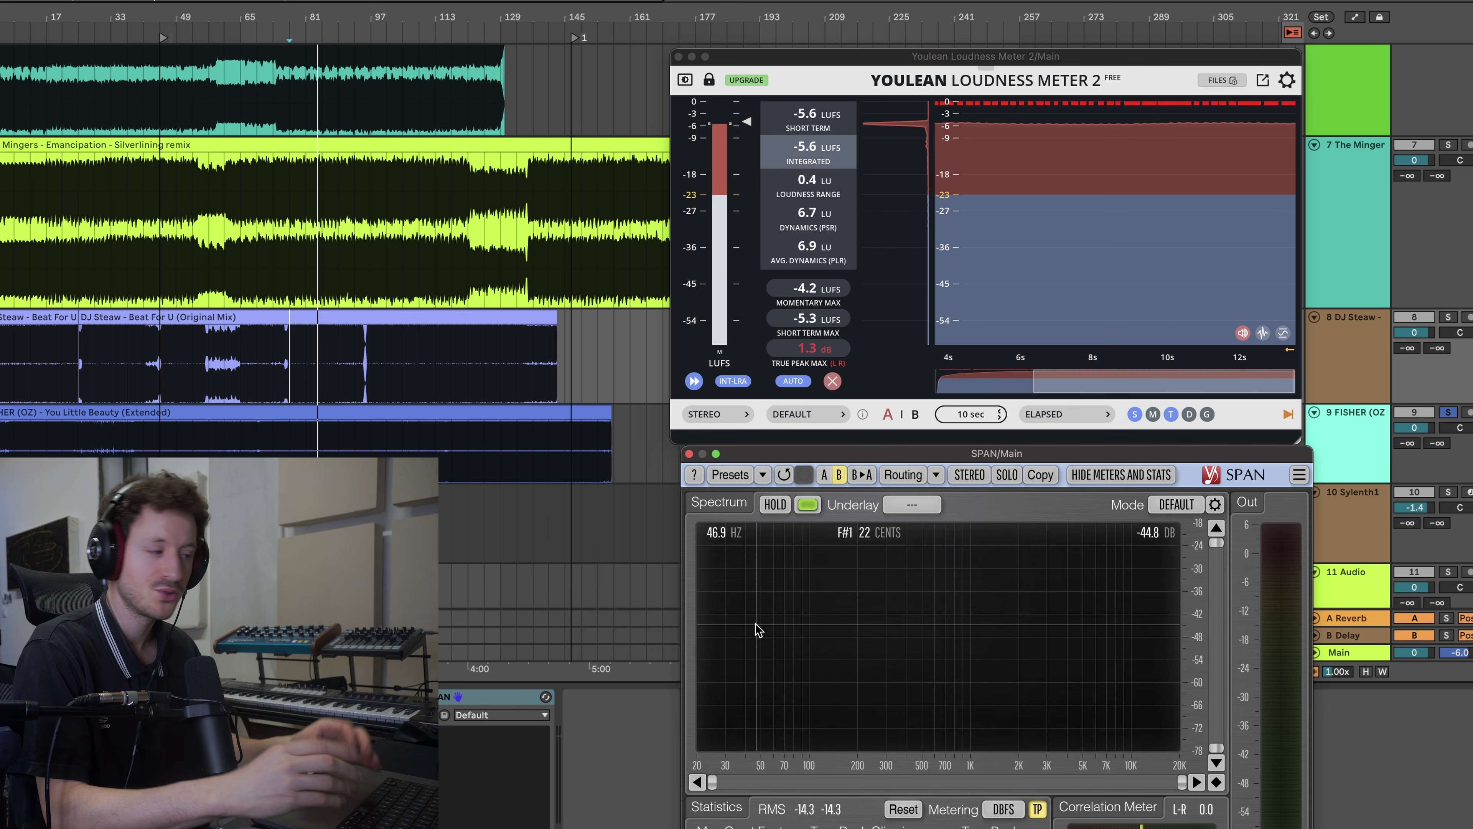
- Solo The Mountain People - mountain011.2x track and play it from about bar 71 to measure its loudness
scroll(302, 327, "up", 3)
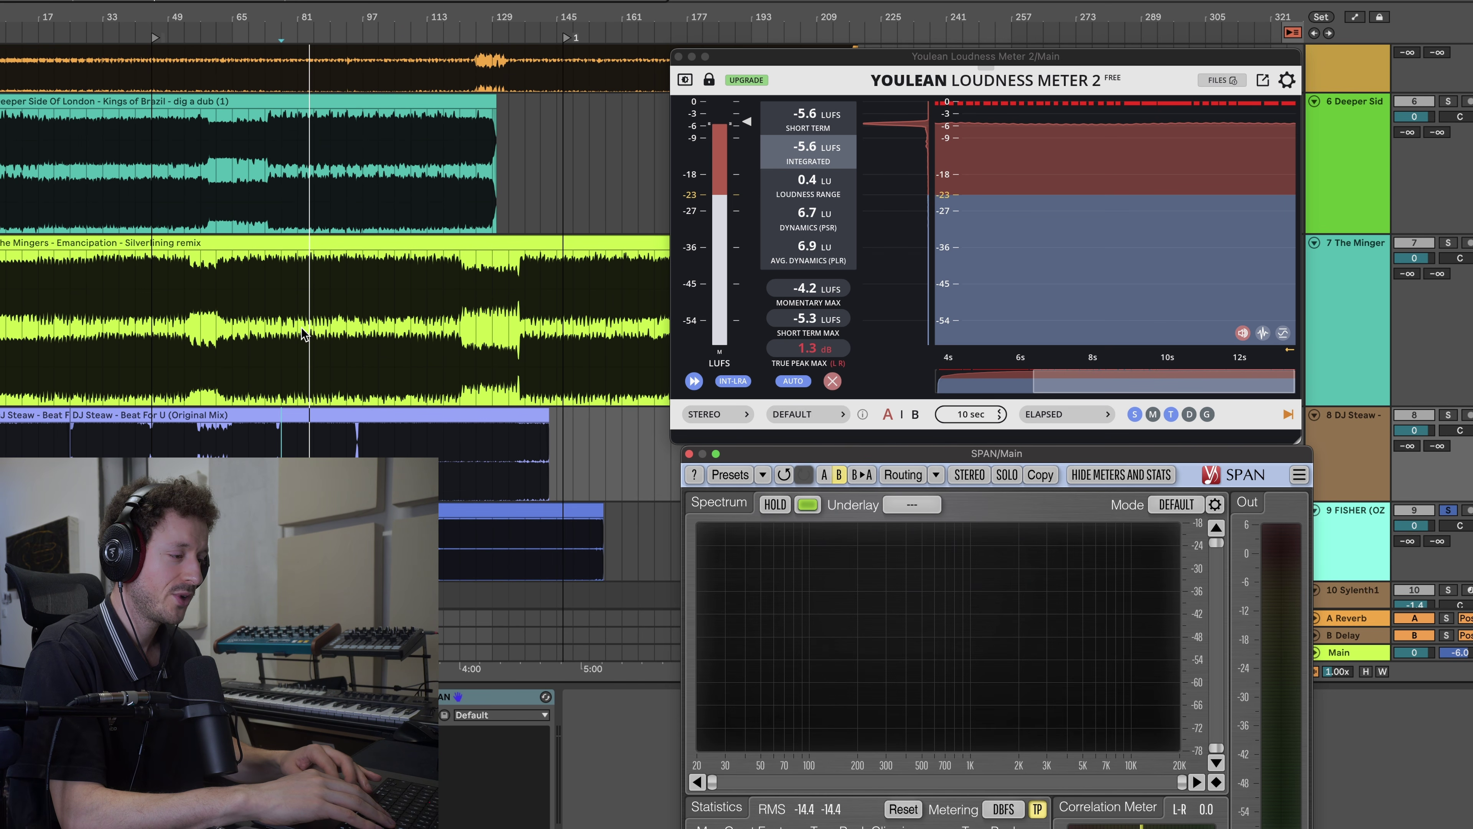
scroll(302, 328, "up", 3)
left_click(290, 208)
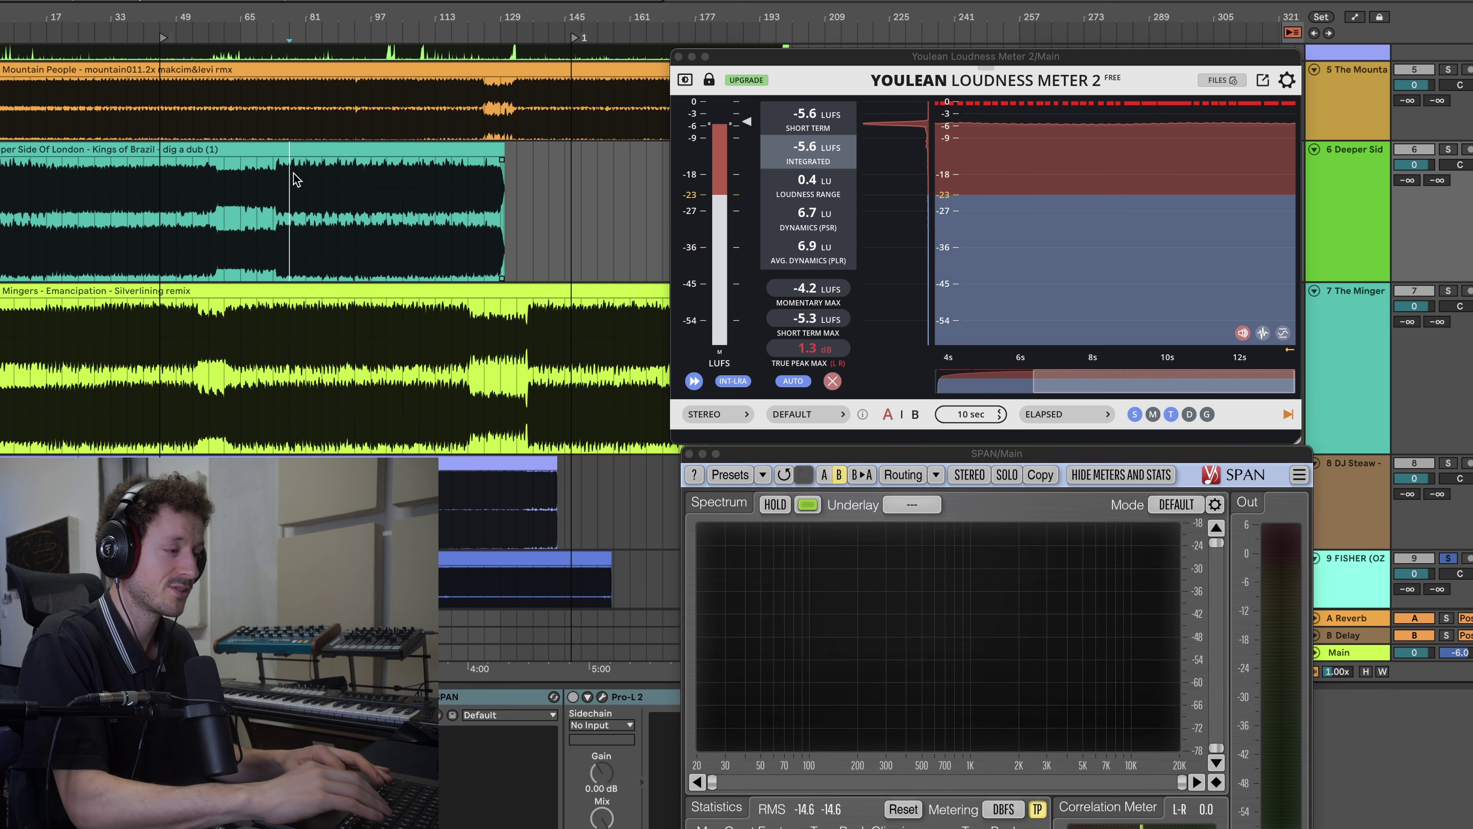
left_click(271, 109)
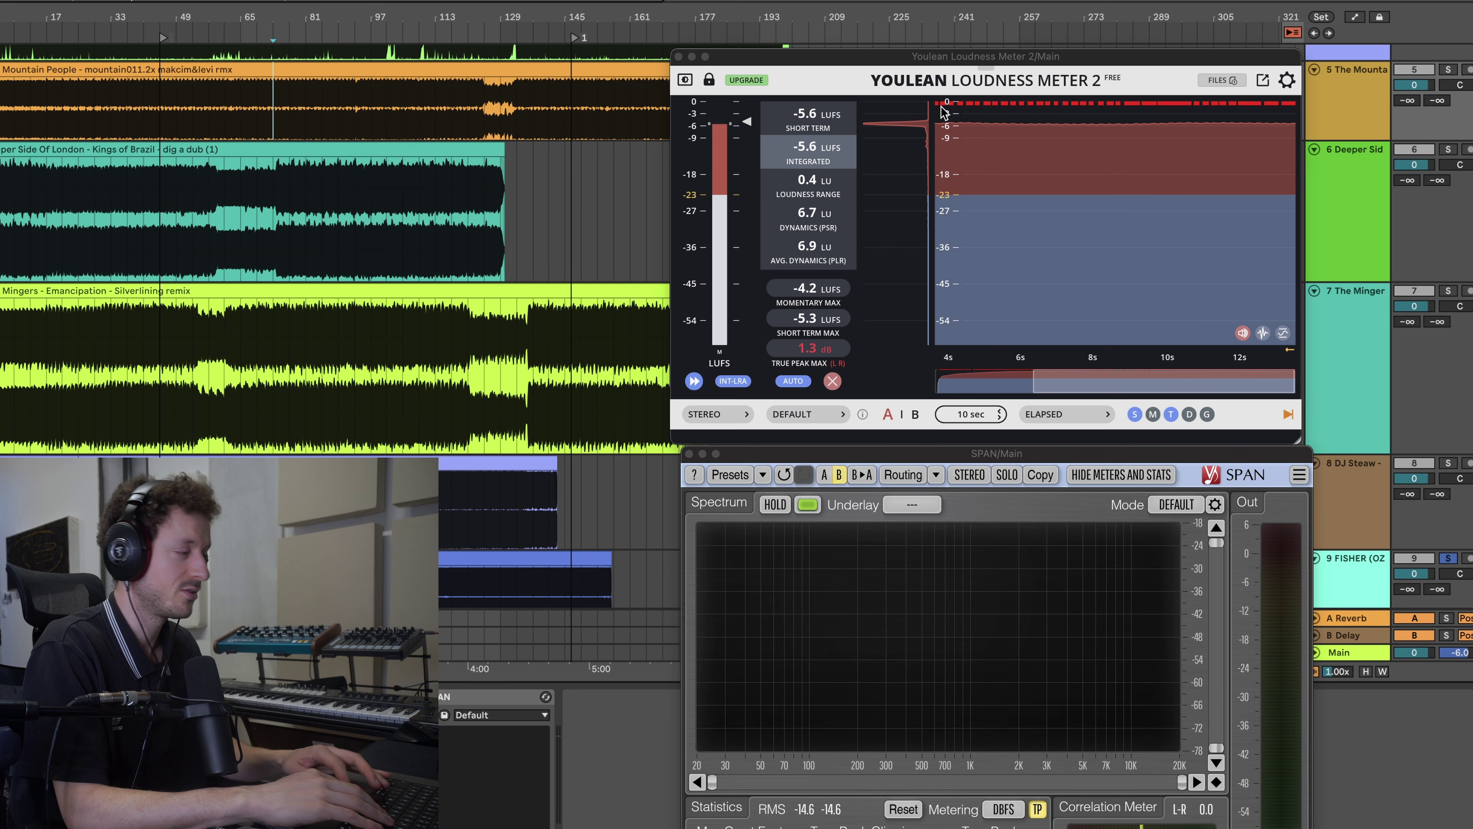
left_click(1446, 70)
key("space")
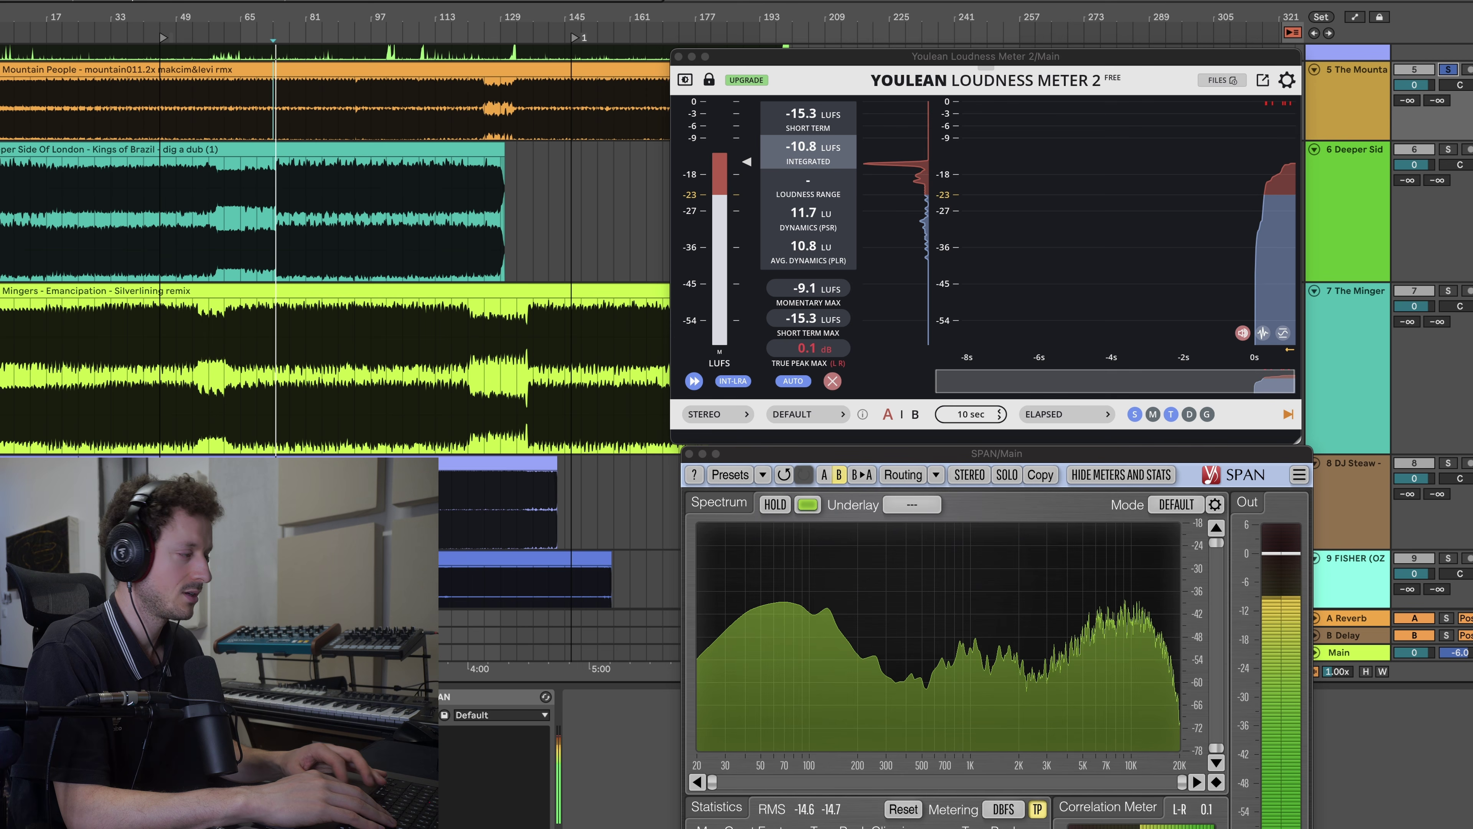
left_click(1386, 669)
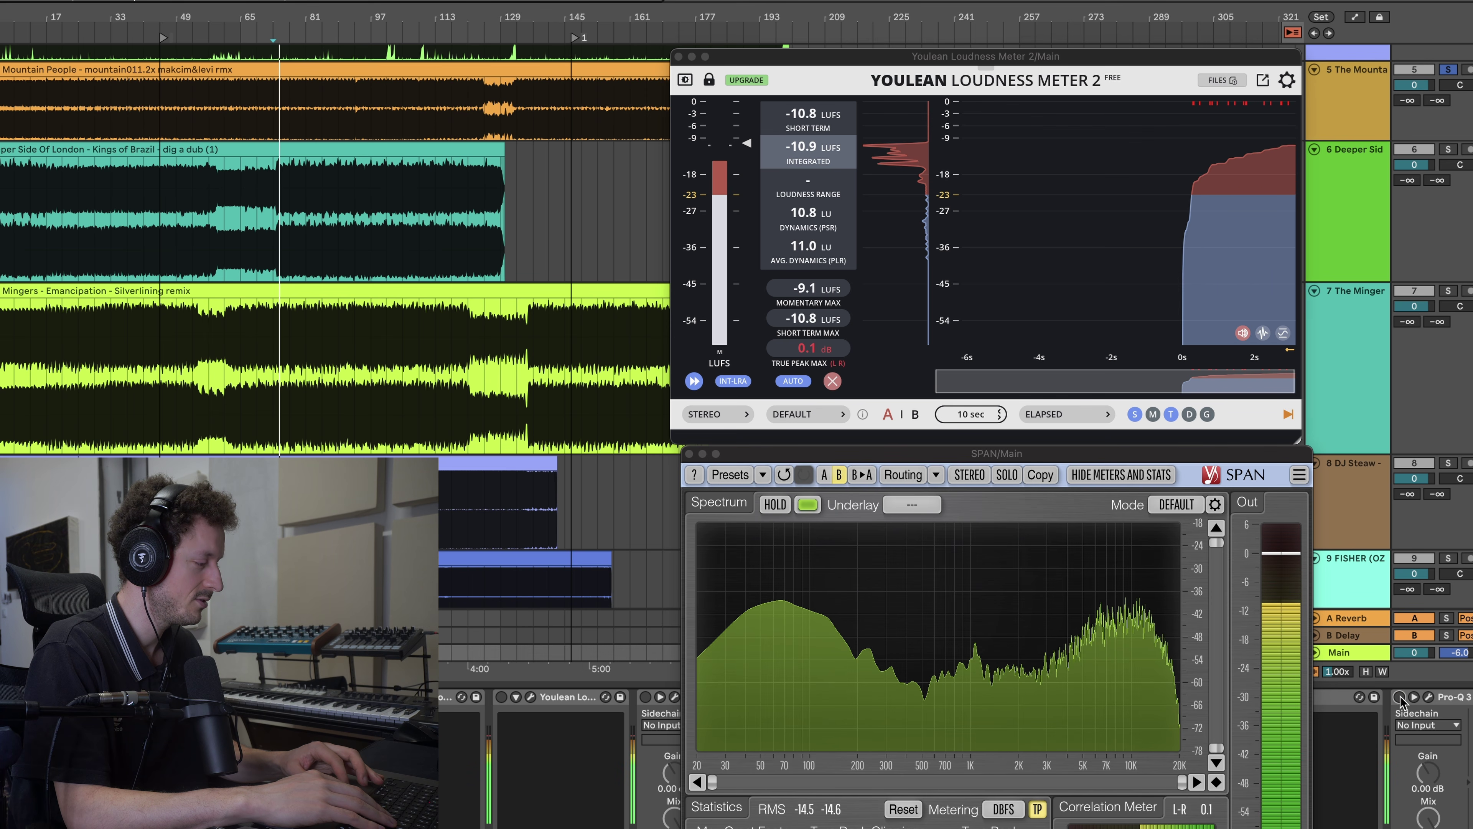
mouse_move(821, 606)
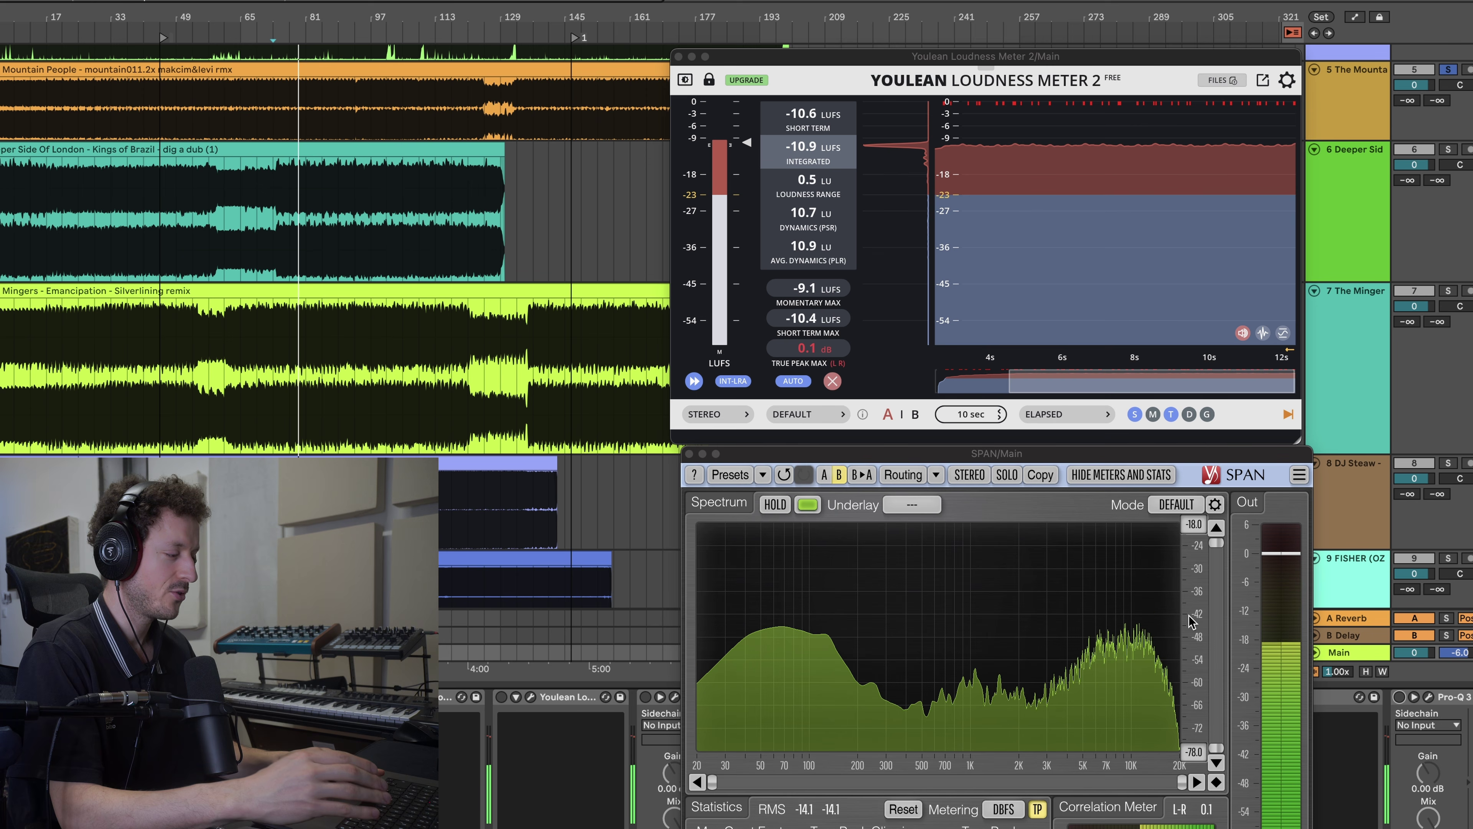
key("space")
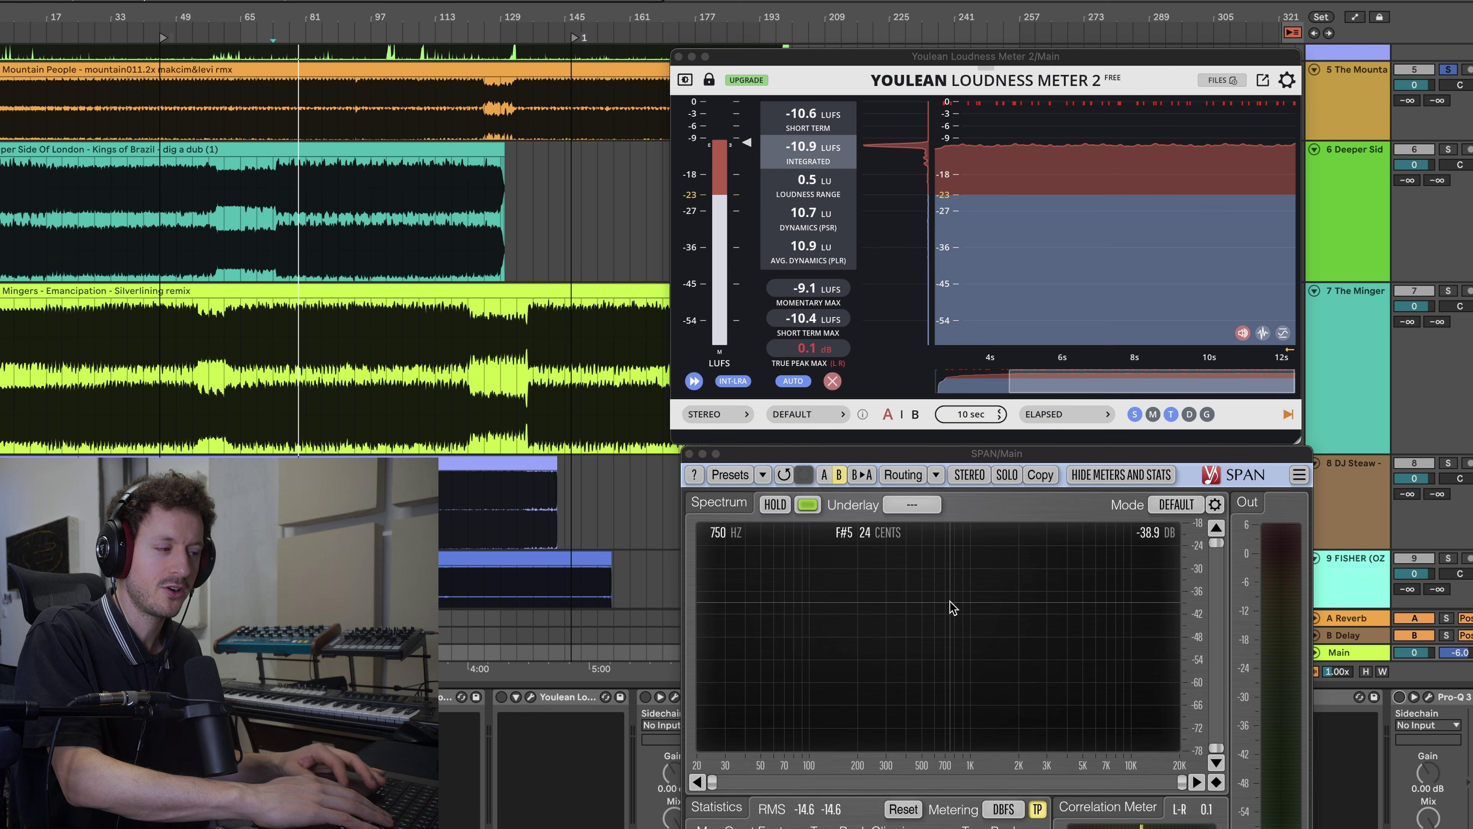
- Enlarge the height of The Mountain People track and replay it from about bar 75 to measure its loudness again
scroll(394, 239, "up", 1)
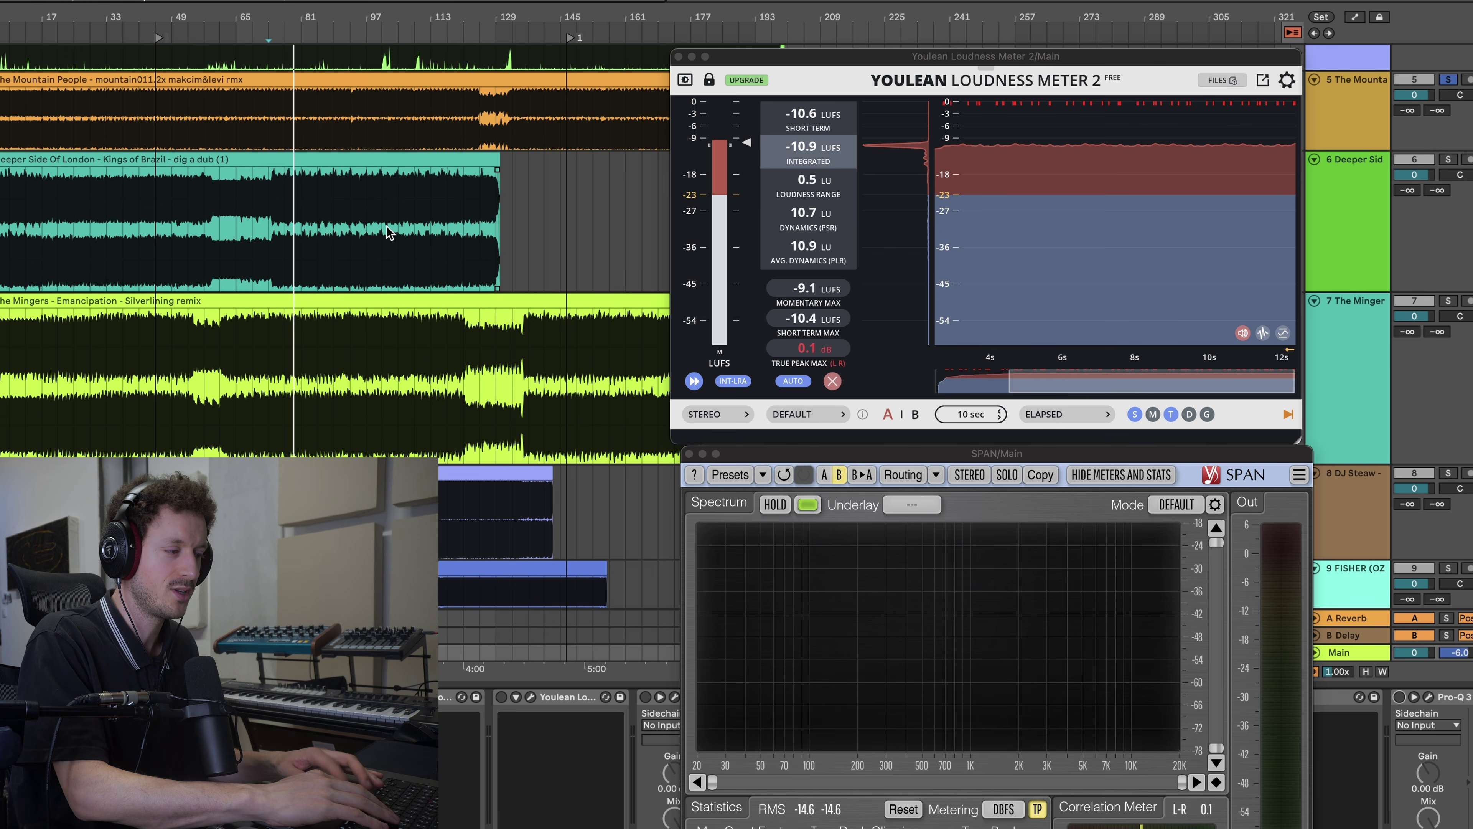
left_click(1349, 149)
left_click_drag(1349, 150, 1349, 232)
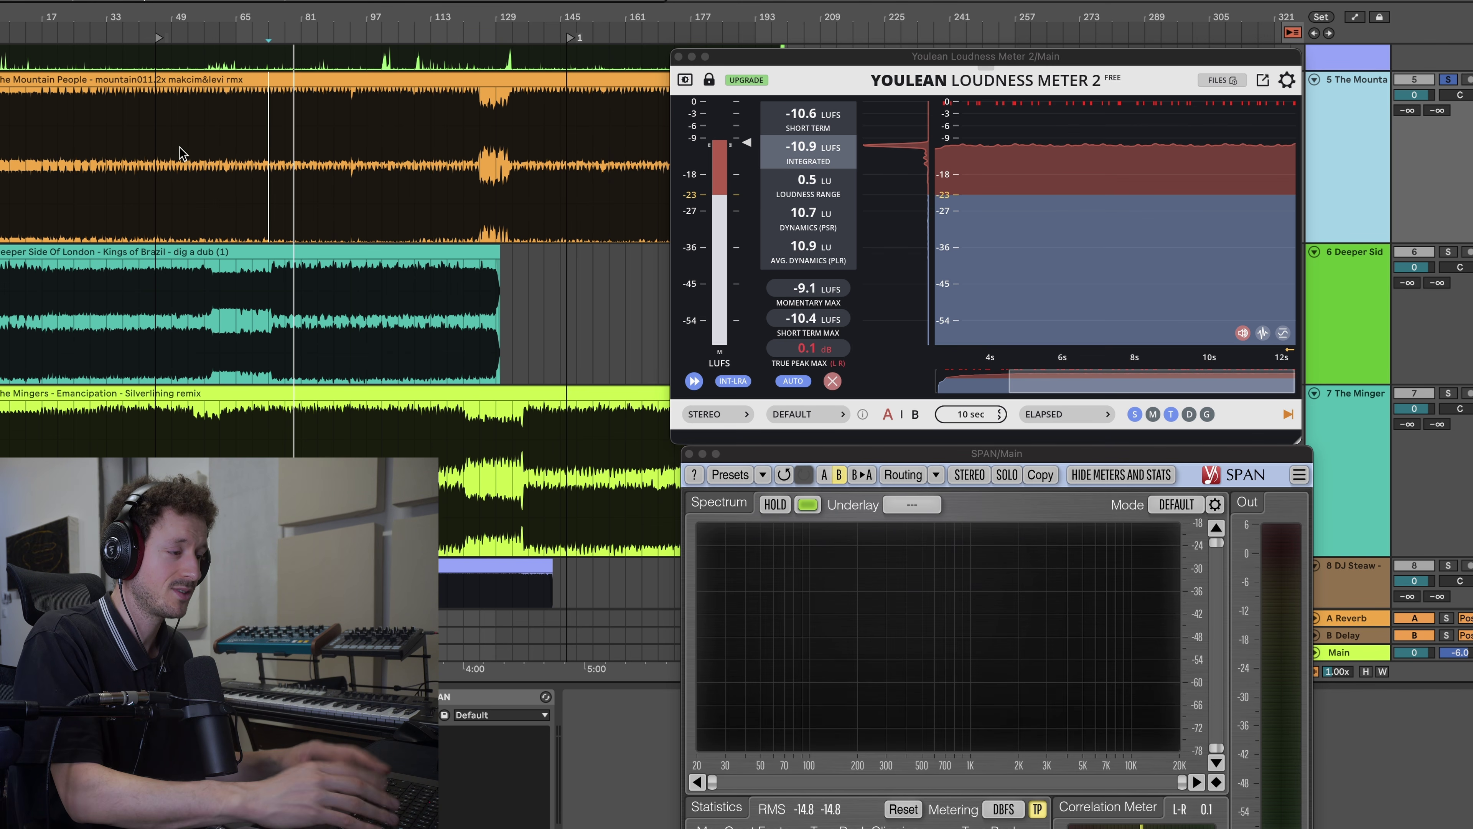
left_click(286, 170)
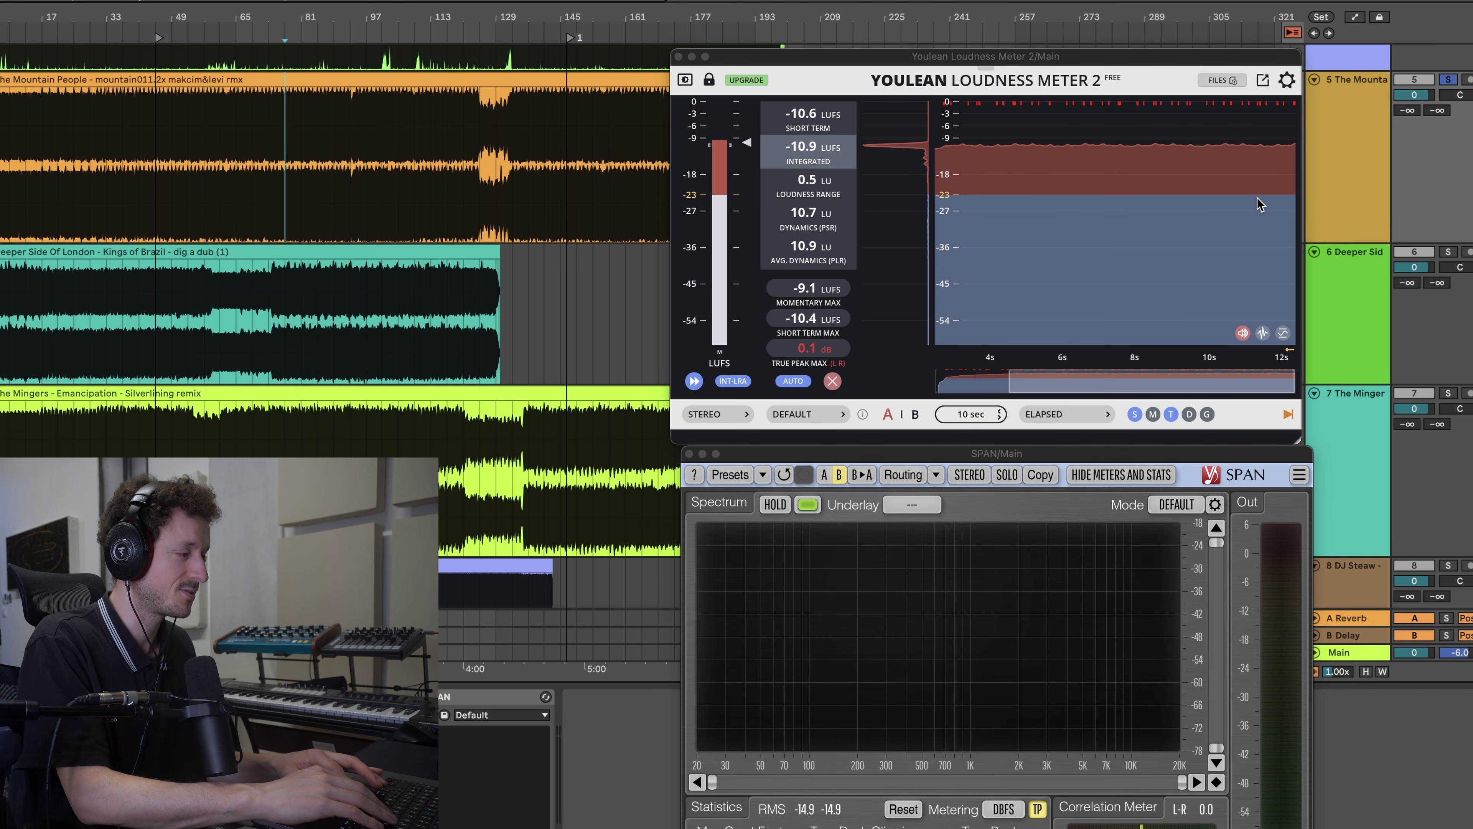
key("space")
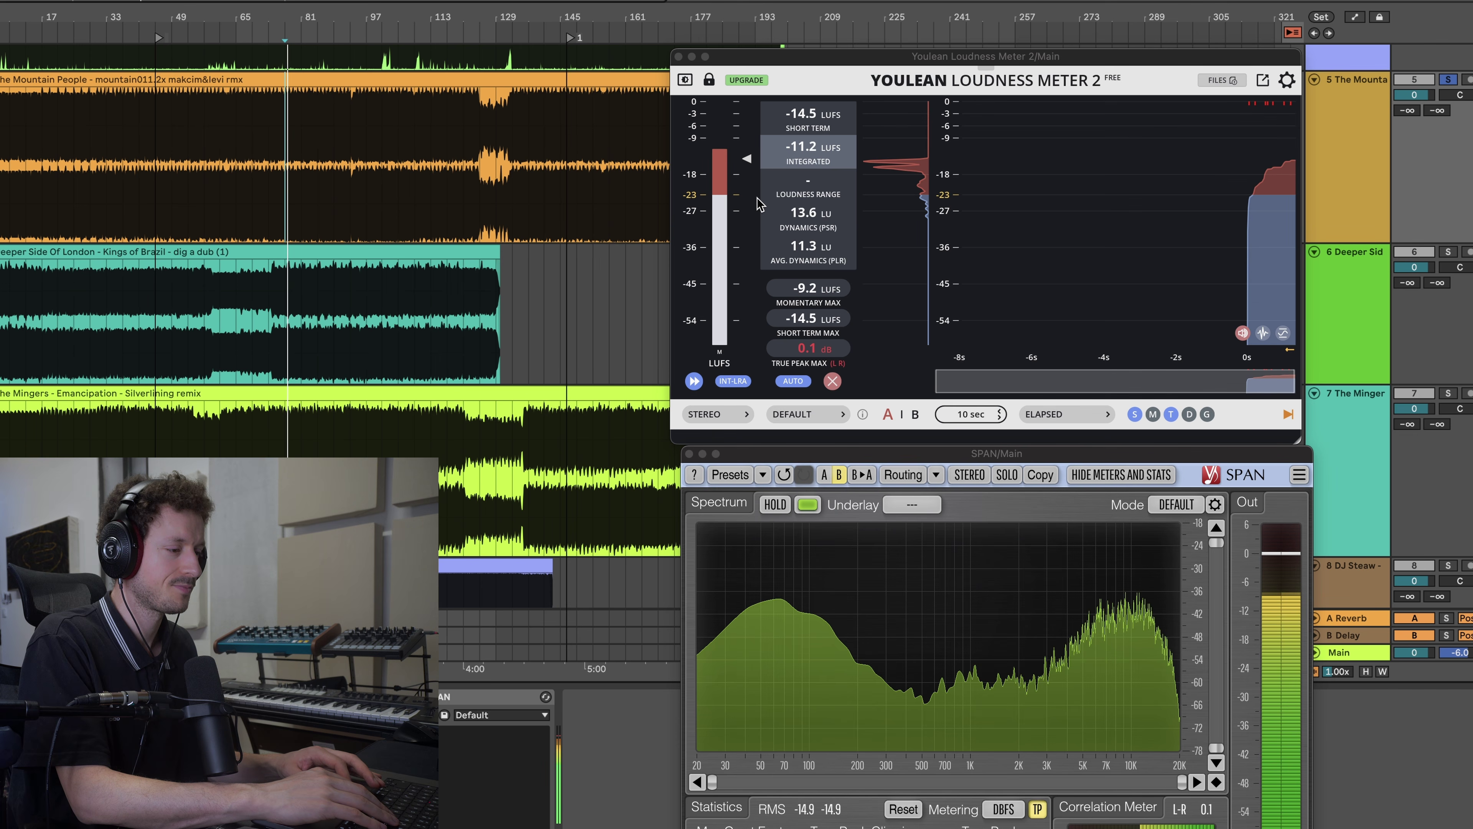
key("space")
- Solo the Kings of Brazil - dig a dub track and play it from about bar 87, resetting both meters to measure its loudness
left_click(364, 255)
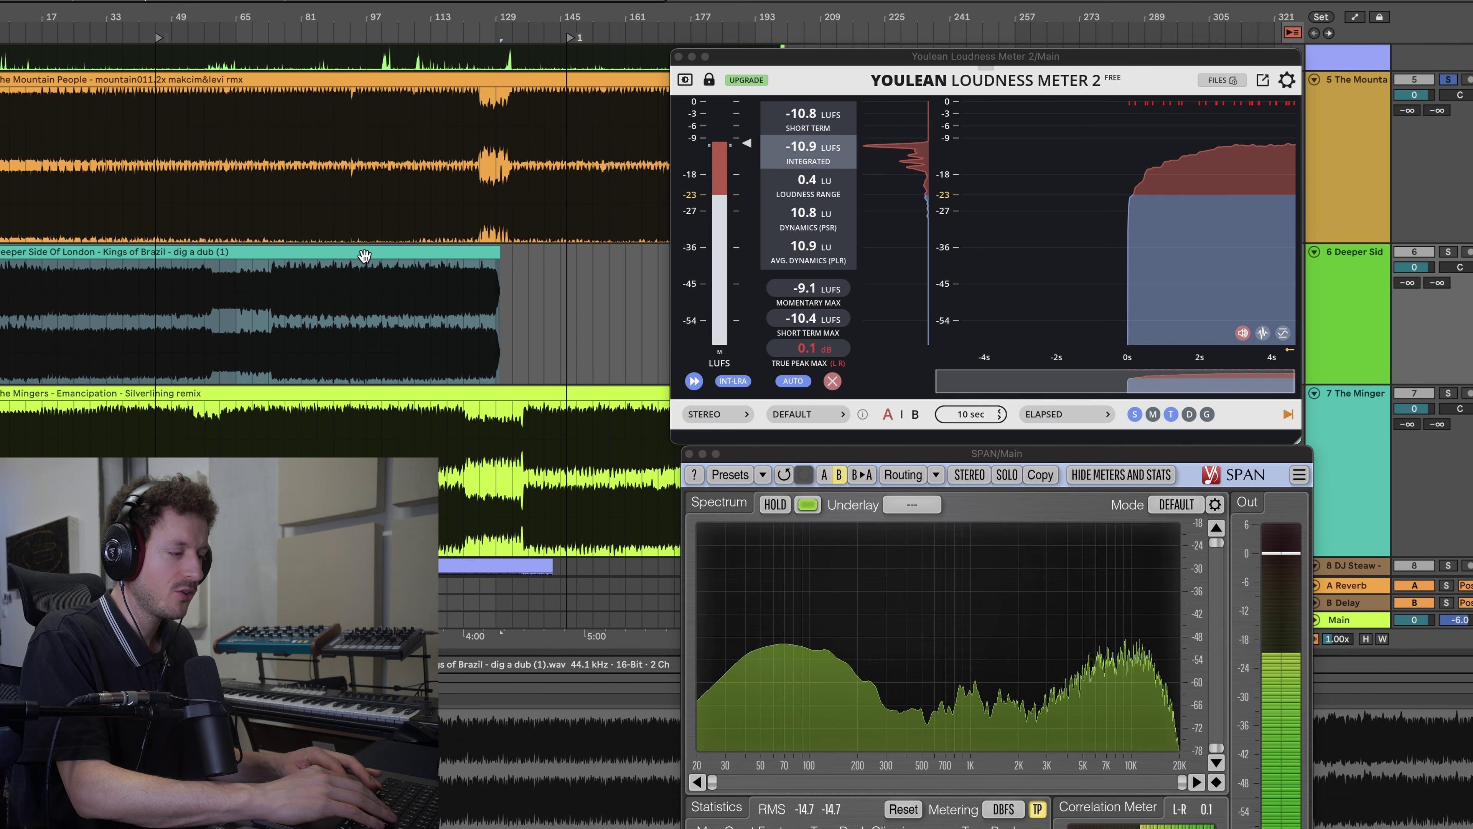
left_click(333, 305)
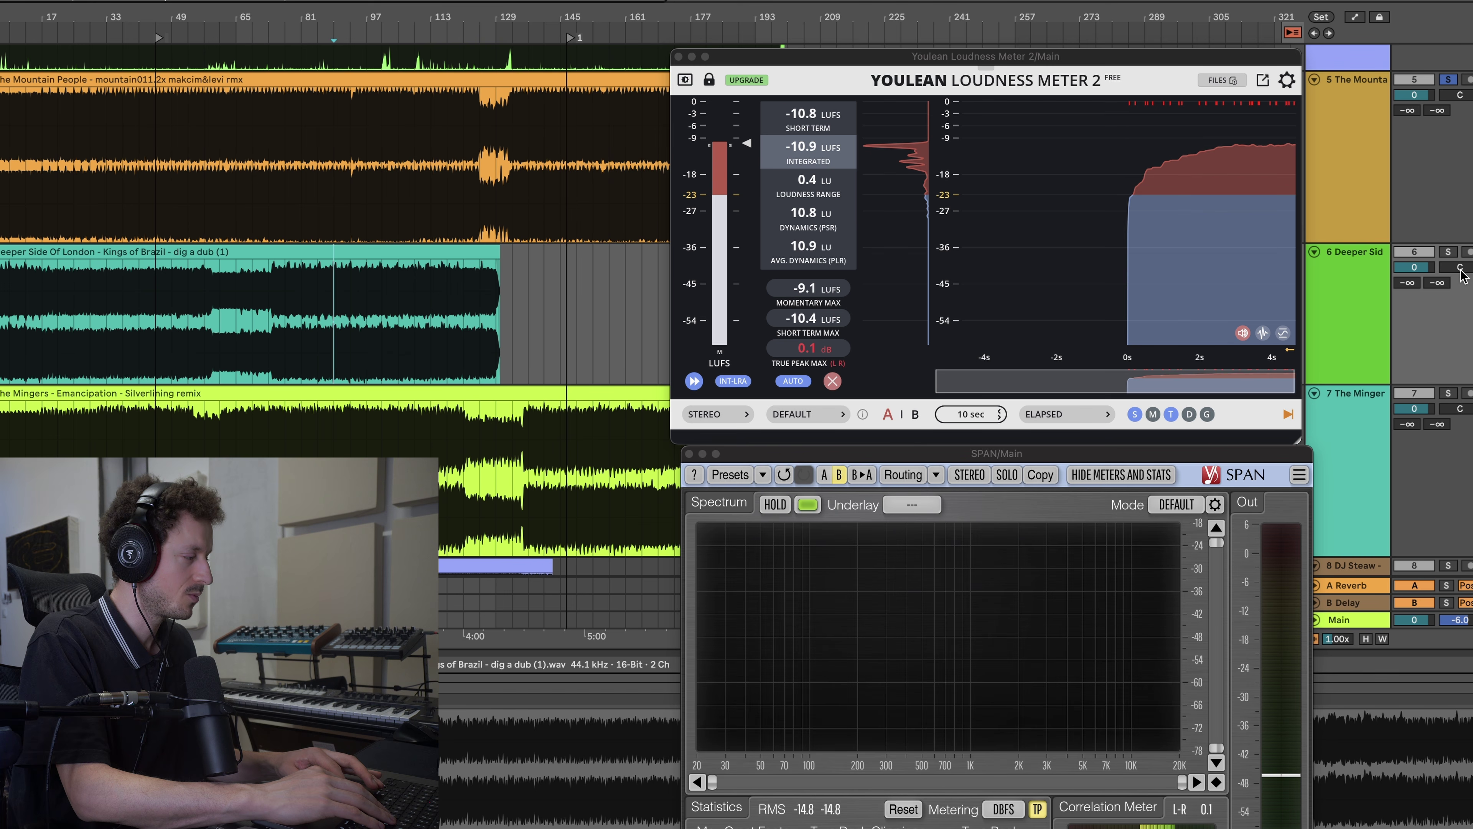
left_click(1448, 256)
key("space")
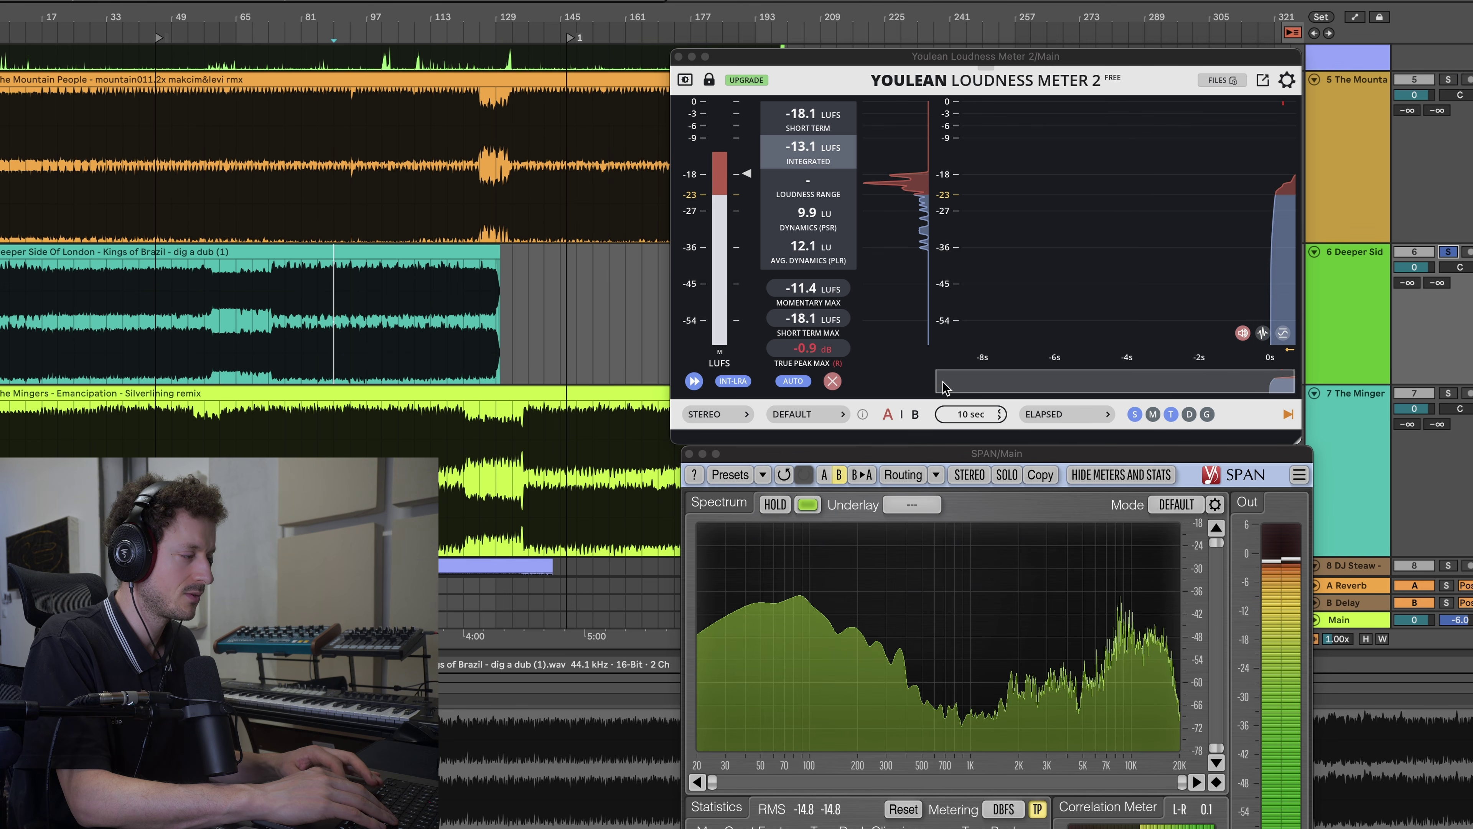
left_click(833, 380)
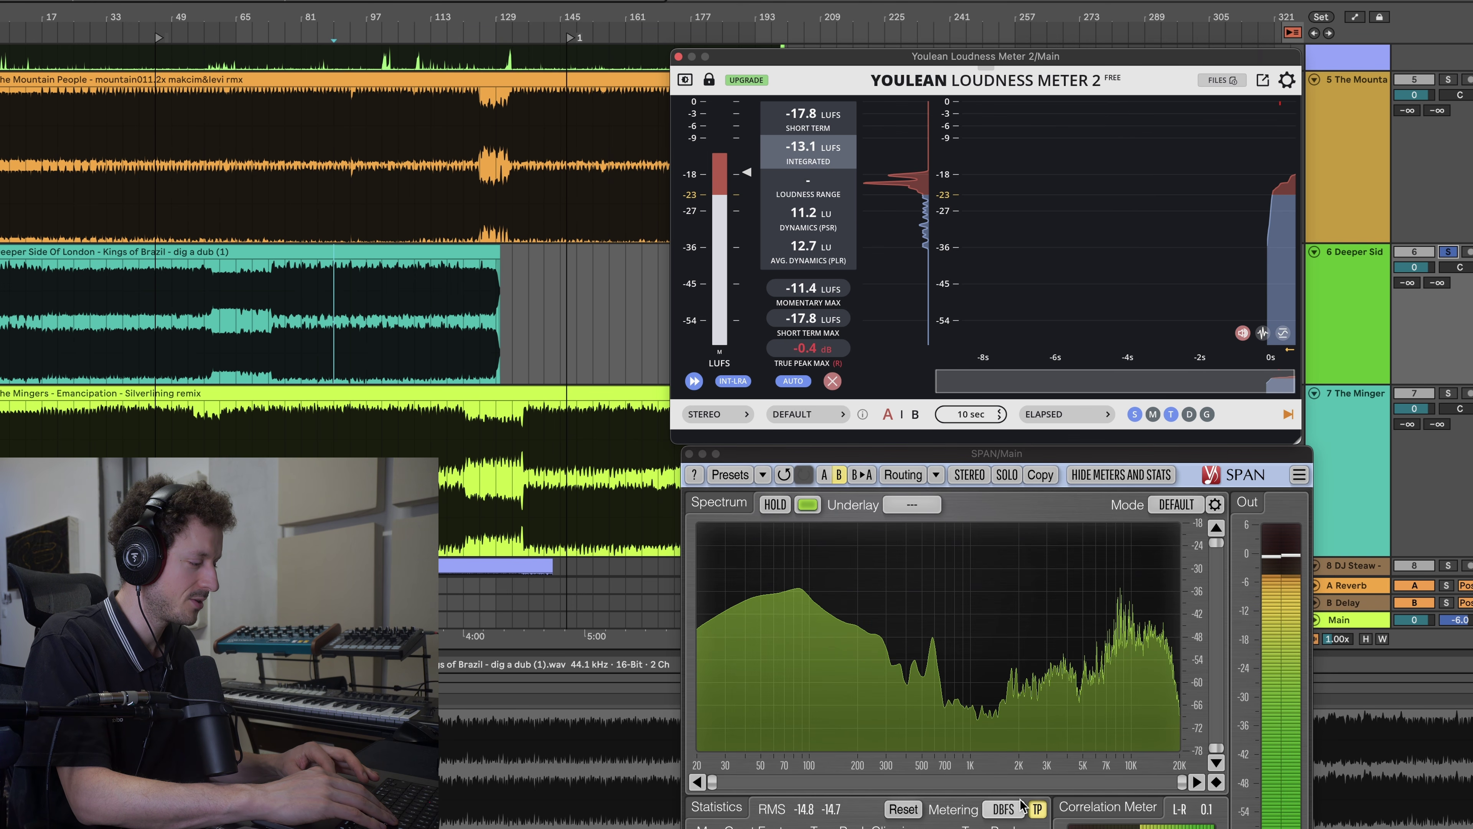
left_click(915, 810)
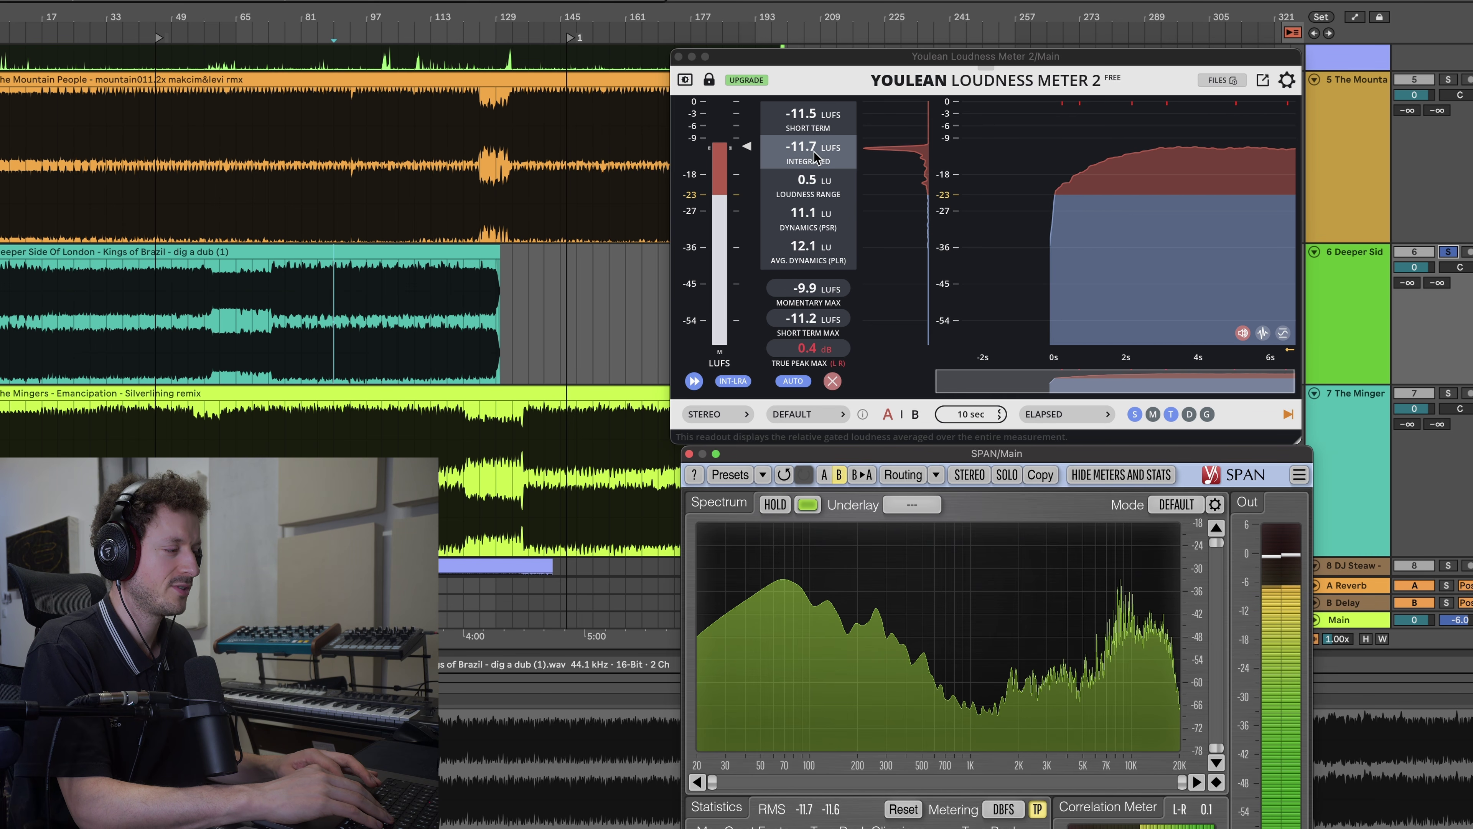
key("space")
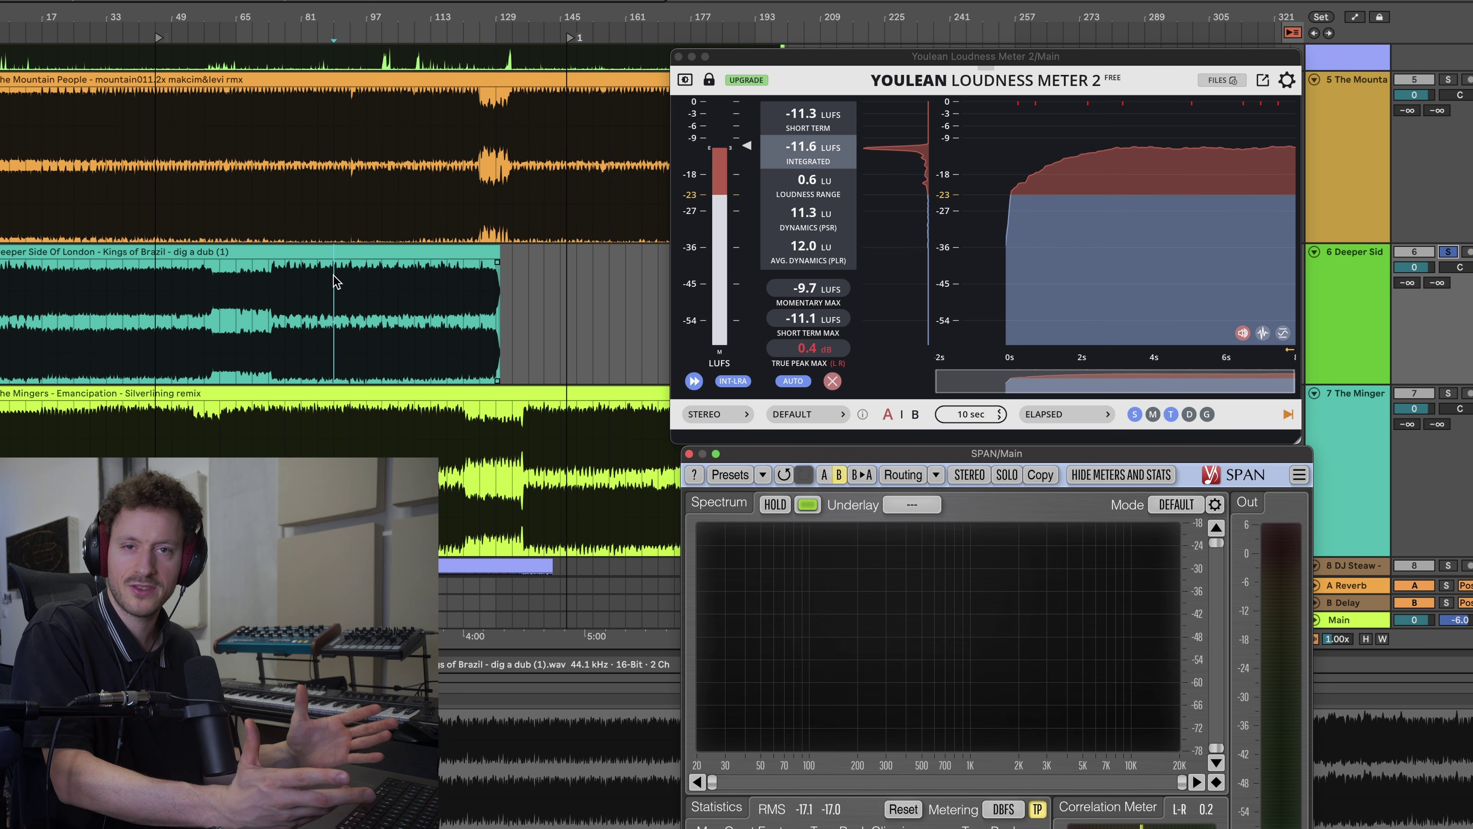
- Open the Pro-Q 3 on the Kings of Brazil - dig a dub track and play the track from about bar 77
right_click(290, 286)
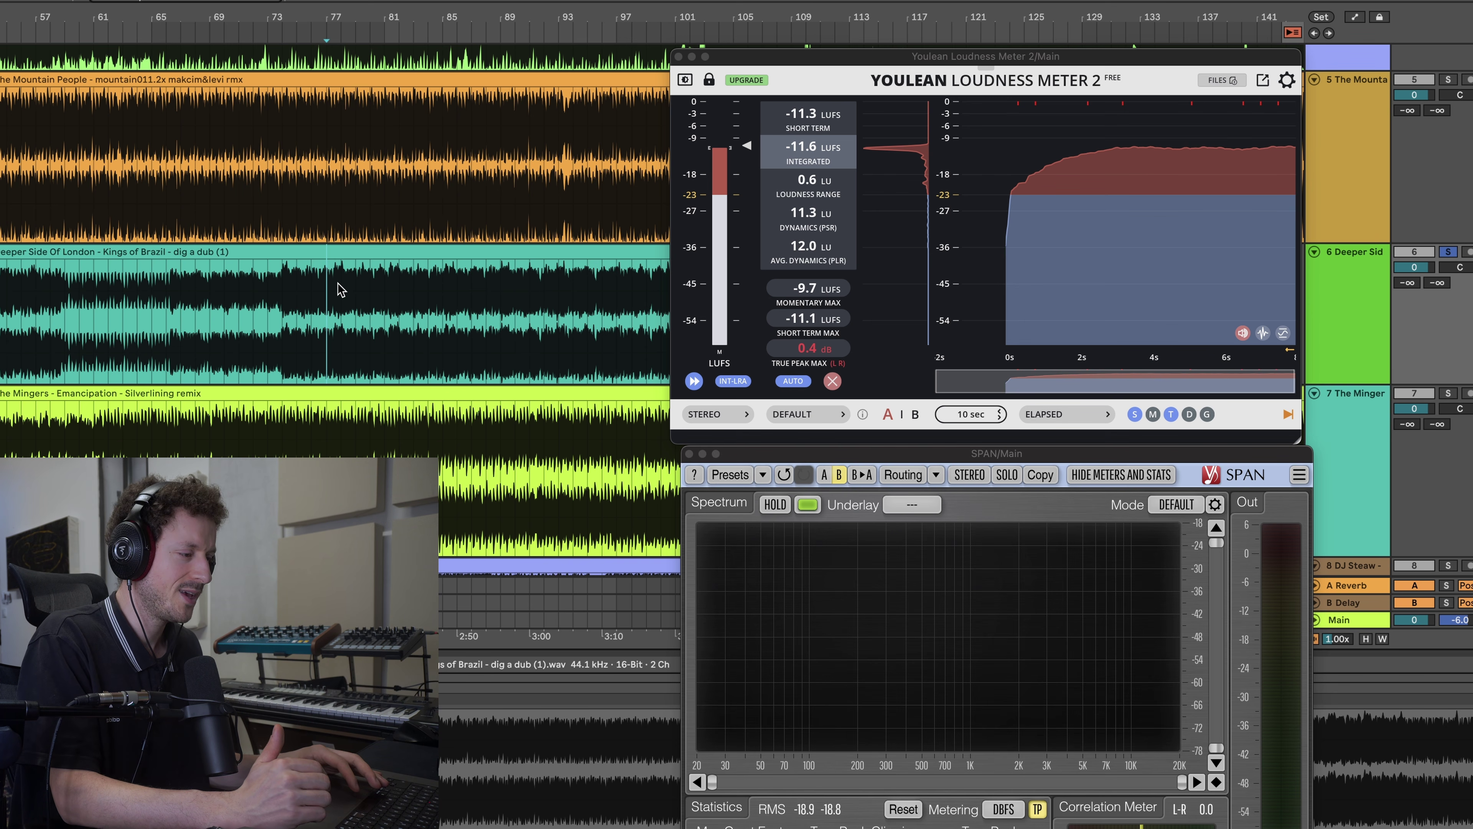
scroll(341, 289, "down", 3)
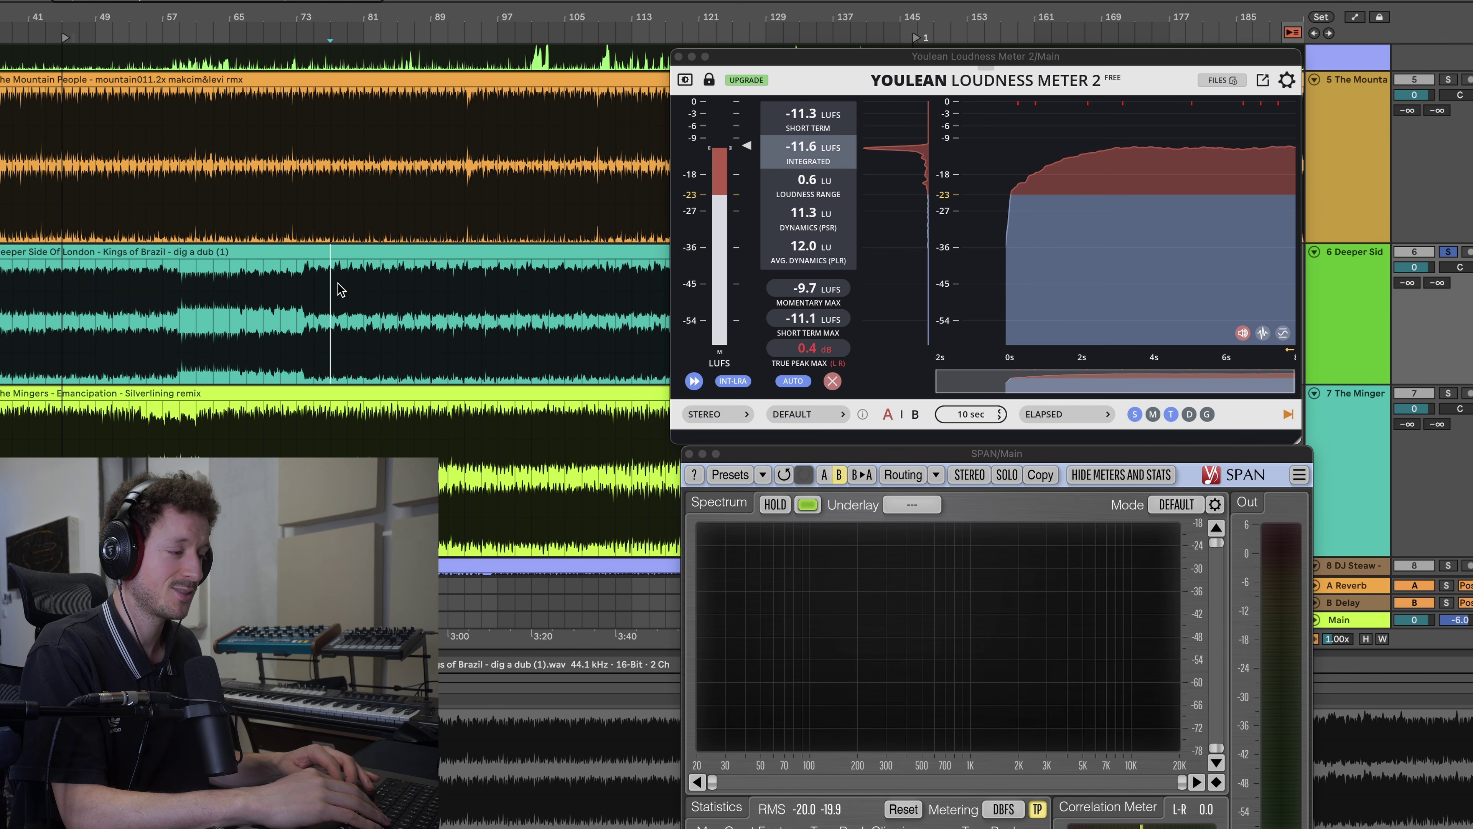
scroll(341, 290, "right", 3)
scroll(342, 290, "up", 1)
scroll(265, 311, "up", 3)
scroll(265, 309, "up", 3)
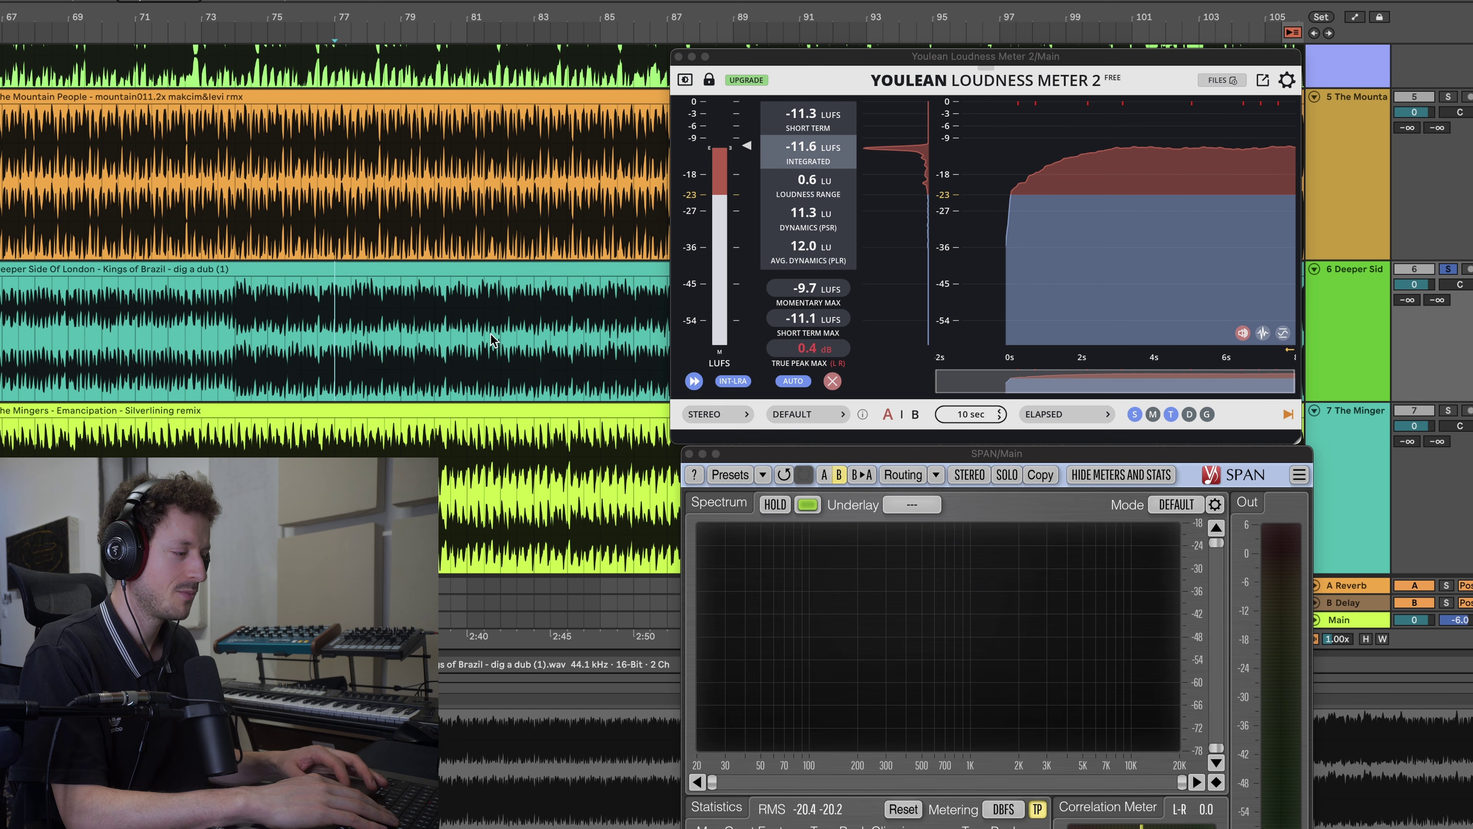
key("super+z")
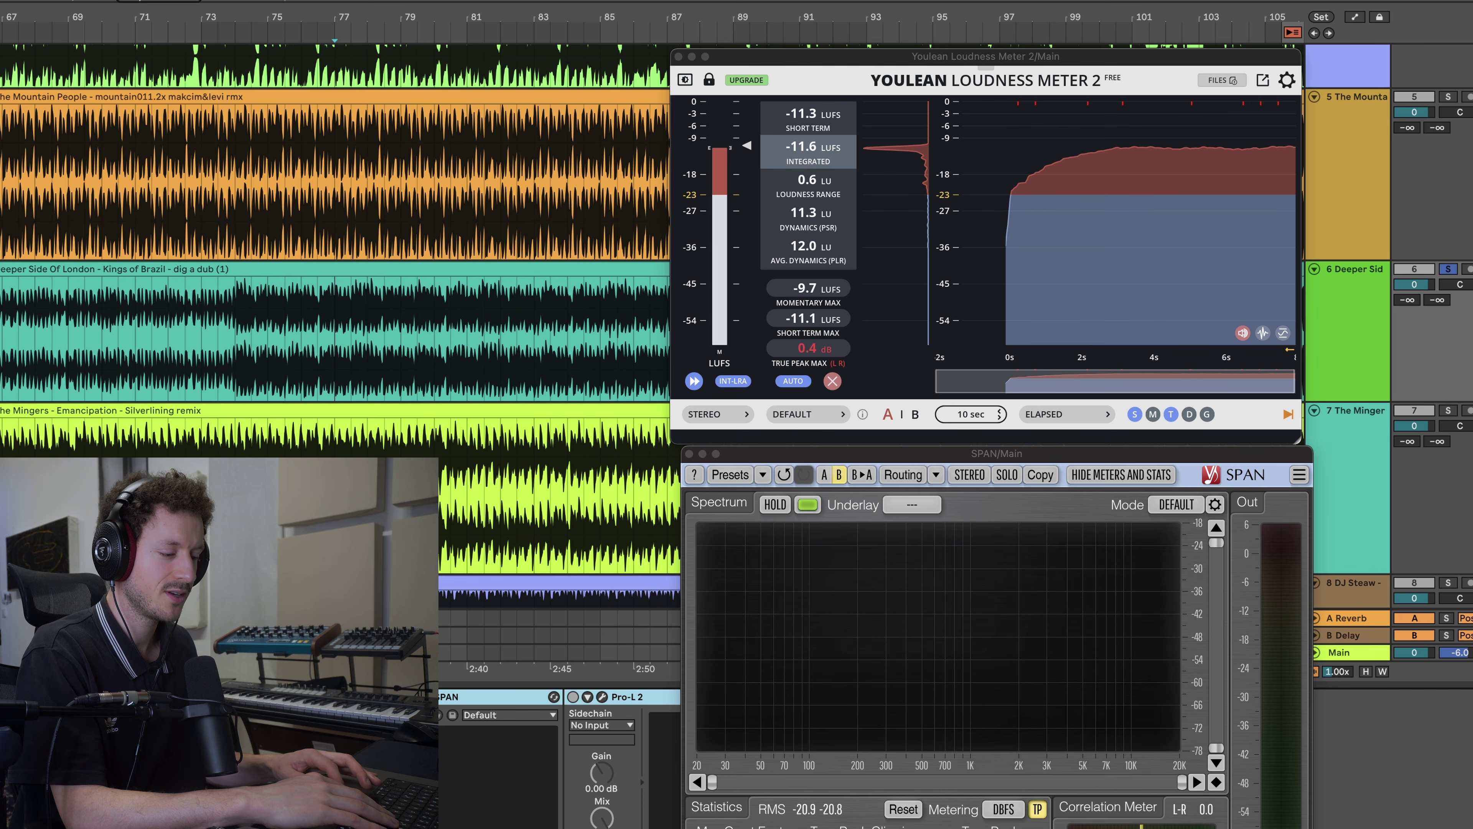
key("super+z")
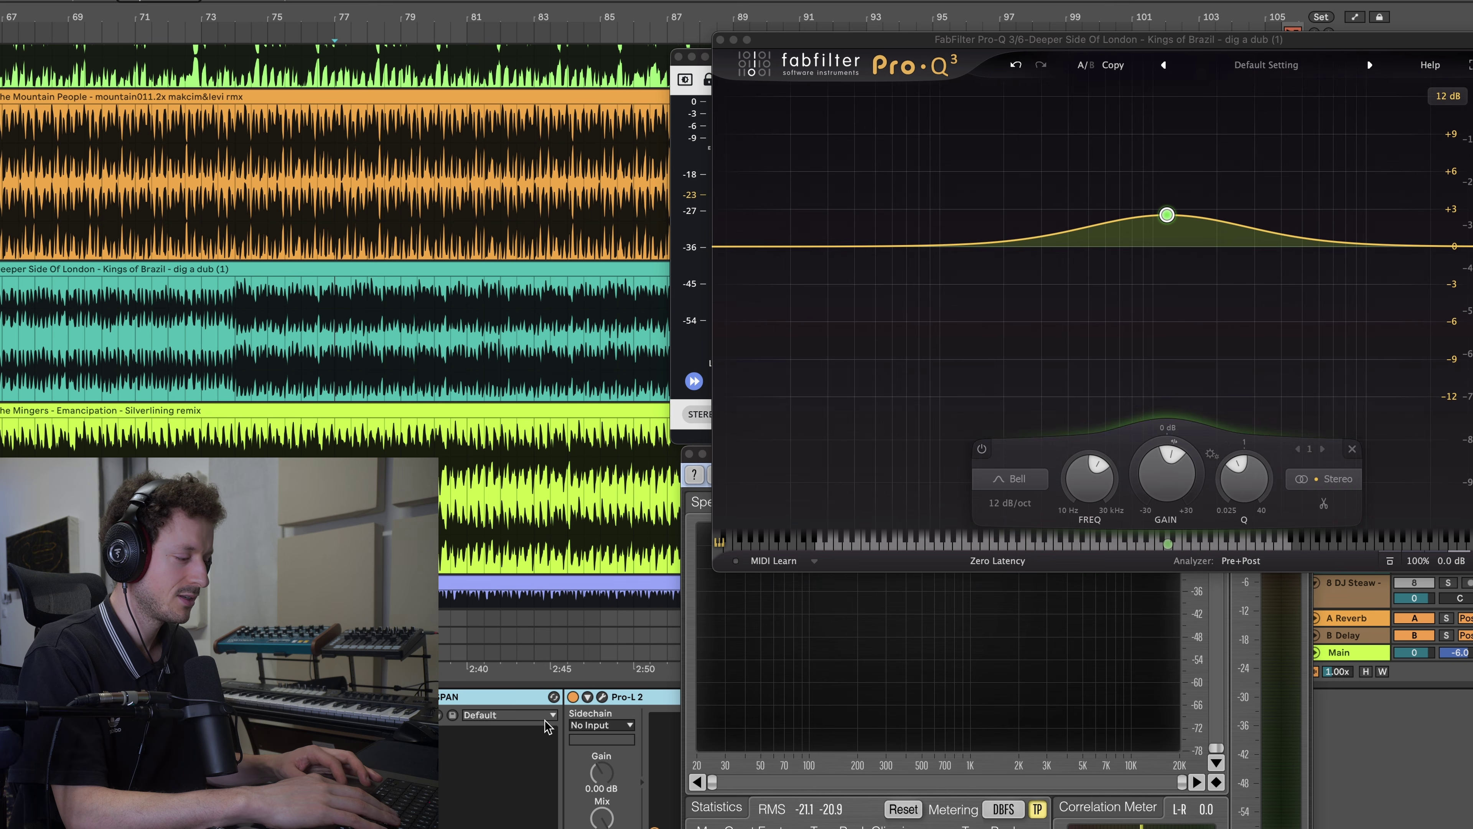
key("space")
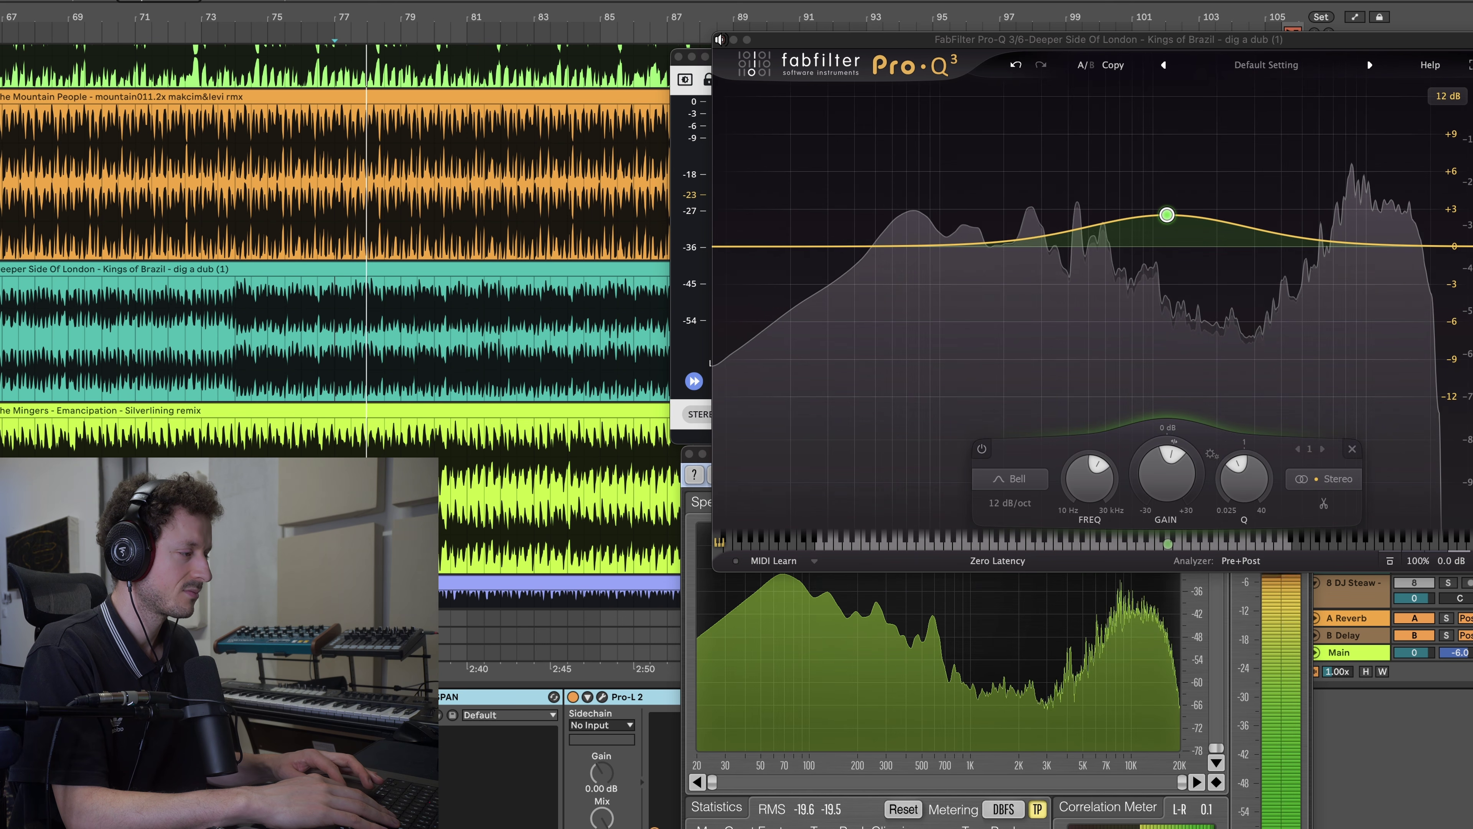
- Close the open plug-in windows and inspect the device chains of The Mountain People and Kings of Brazil tracks
key("super+w")
key("super+w")
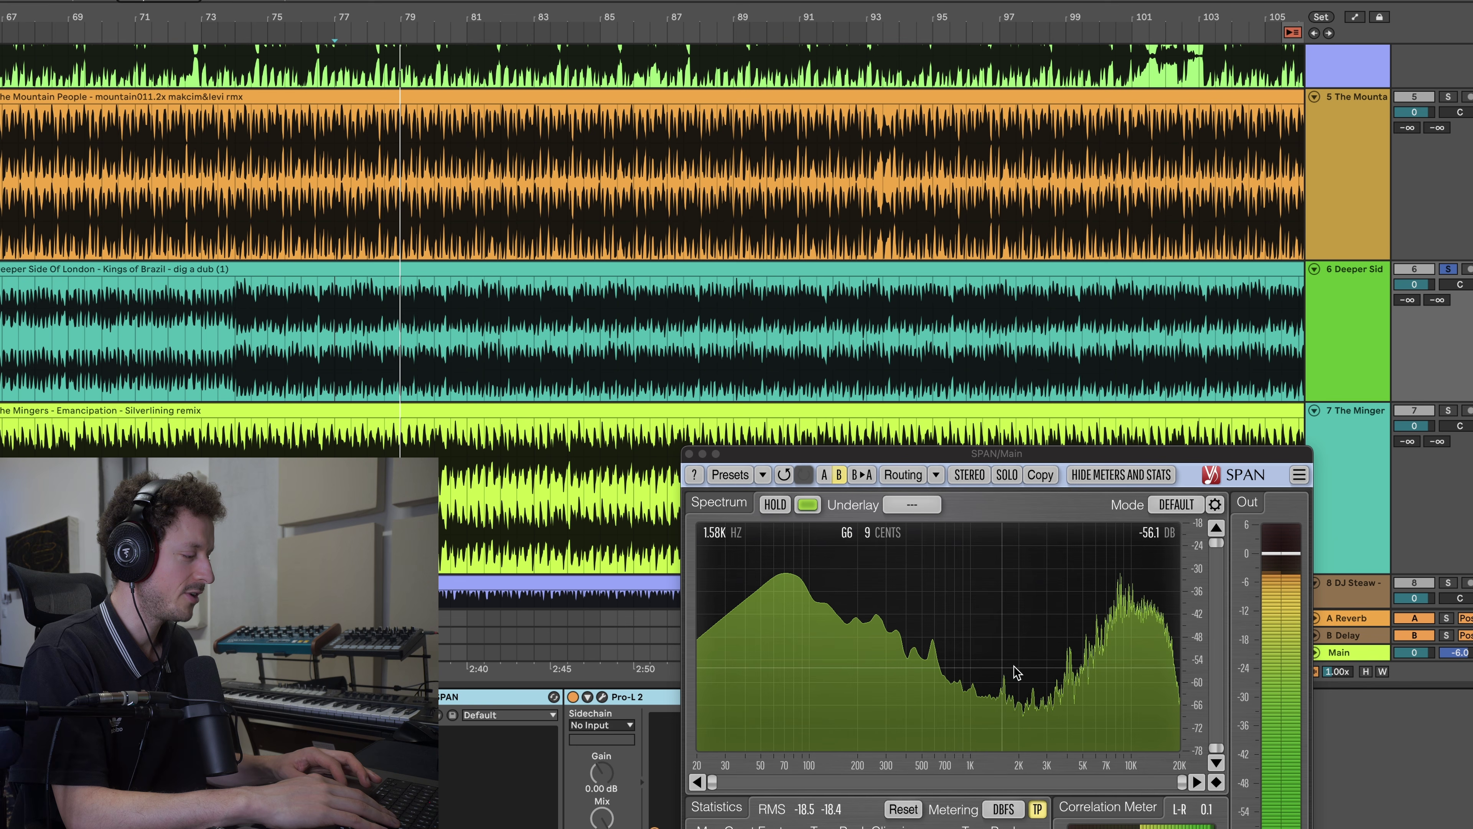
left_click(689, 453)
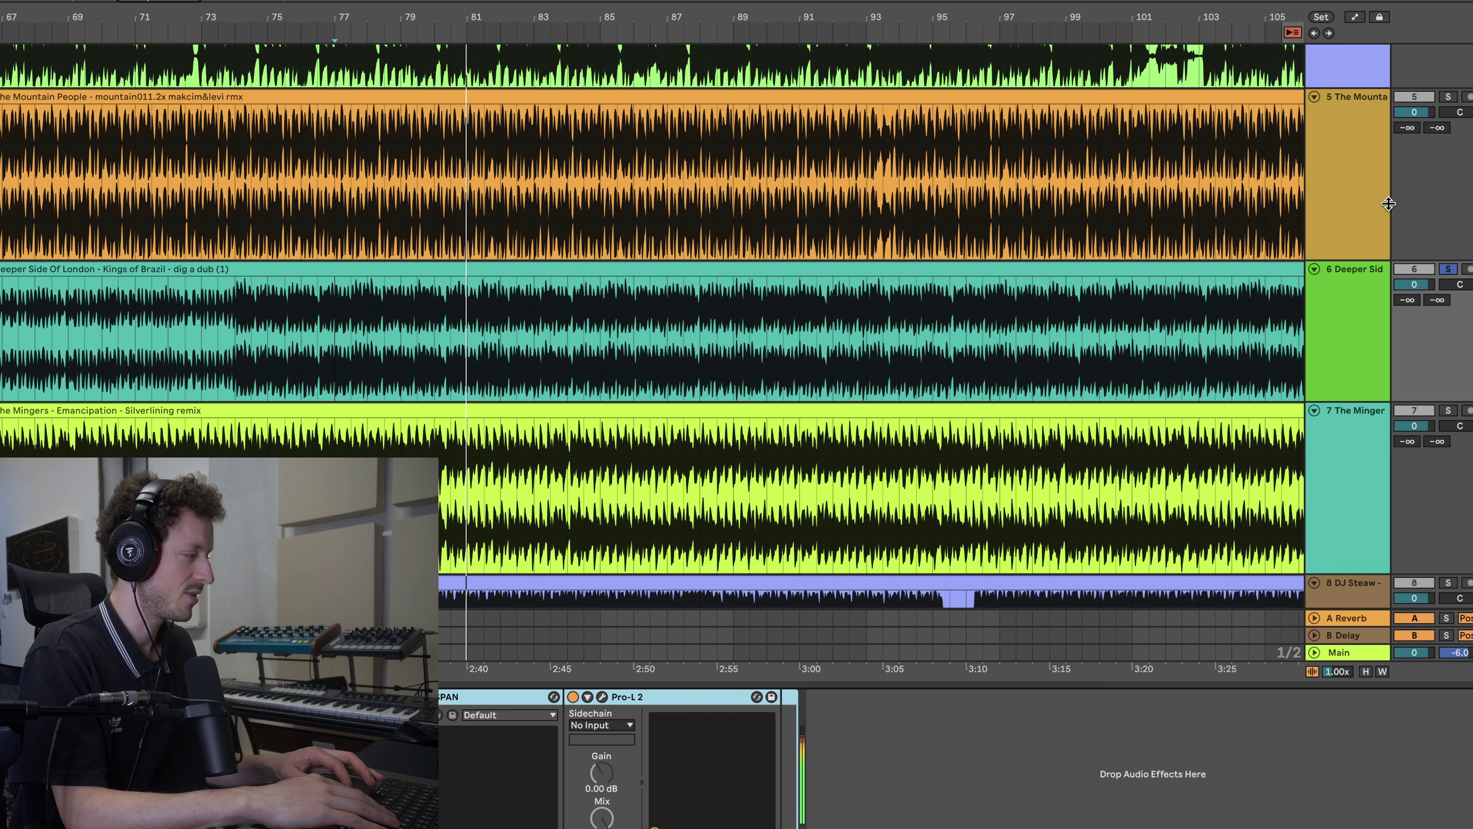
left_click(1345, 194)
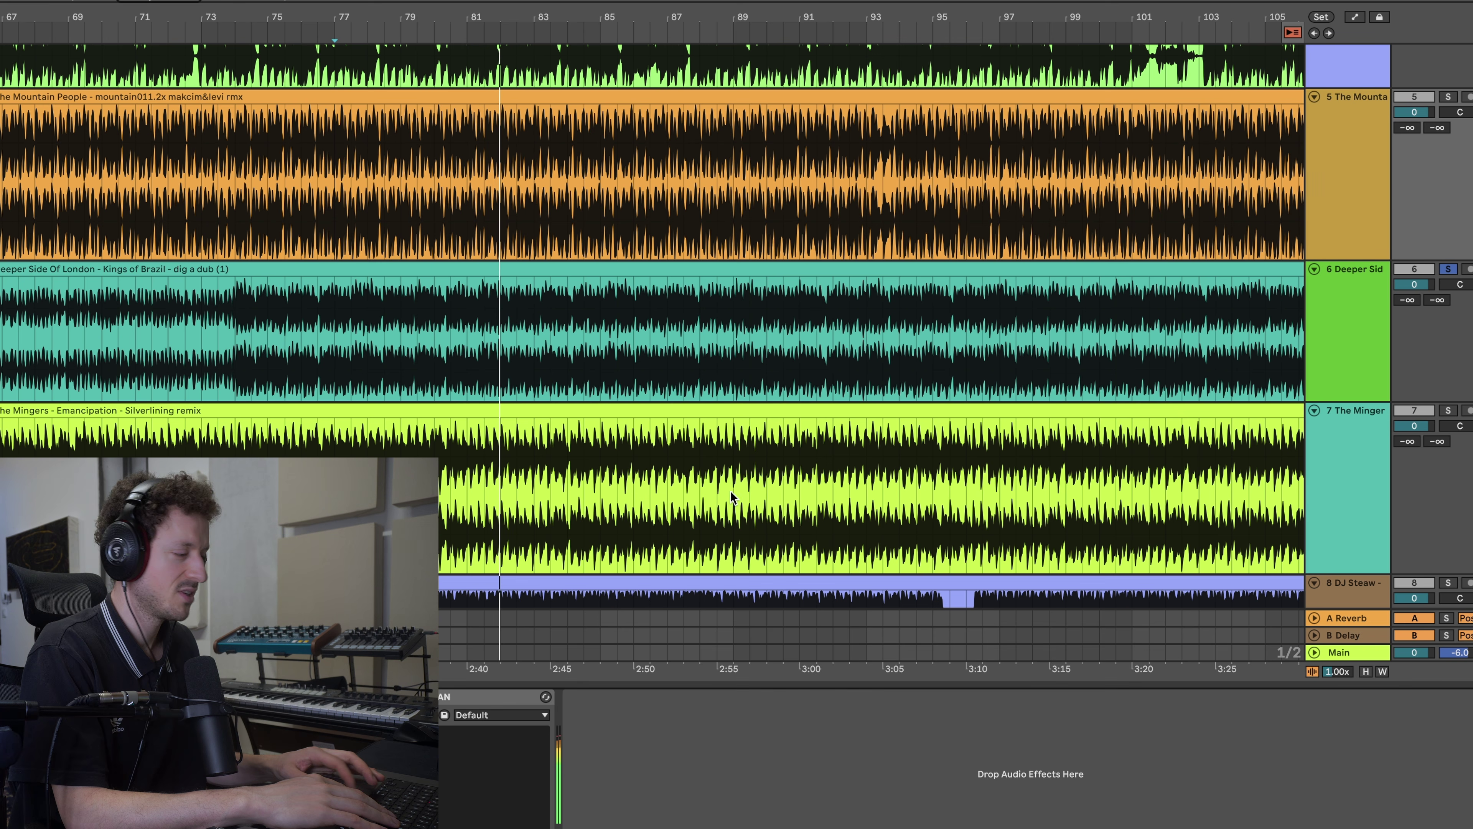
left_click(1344, 284)
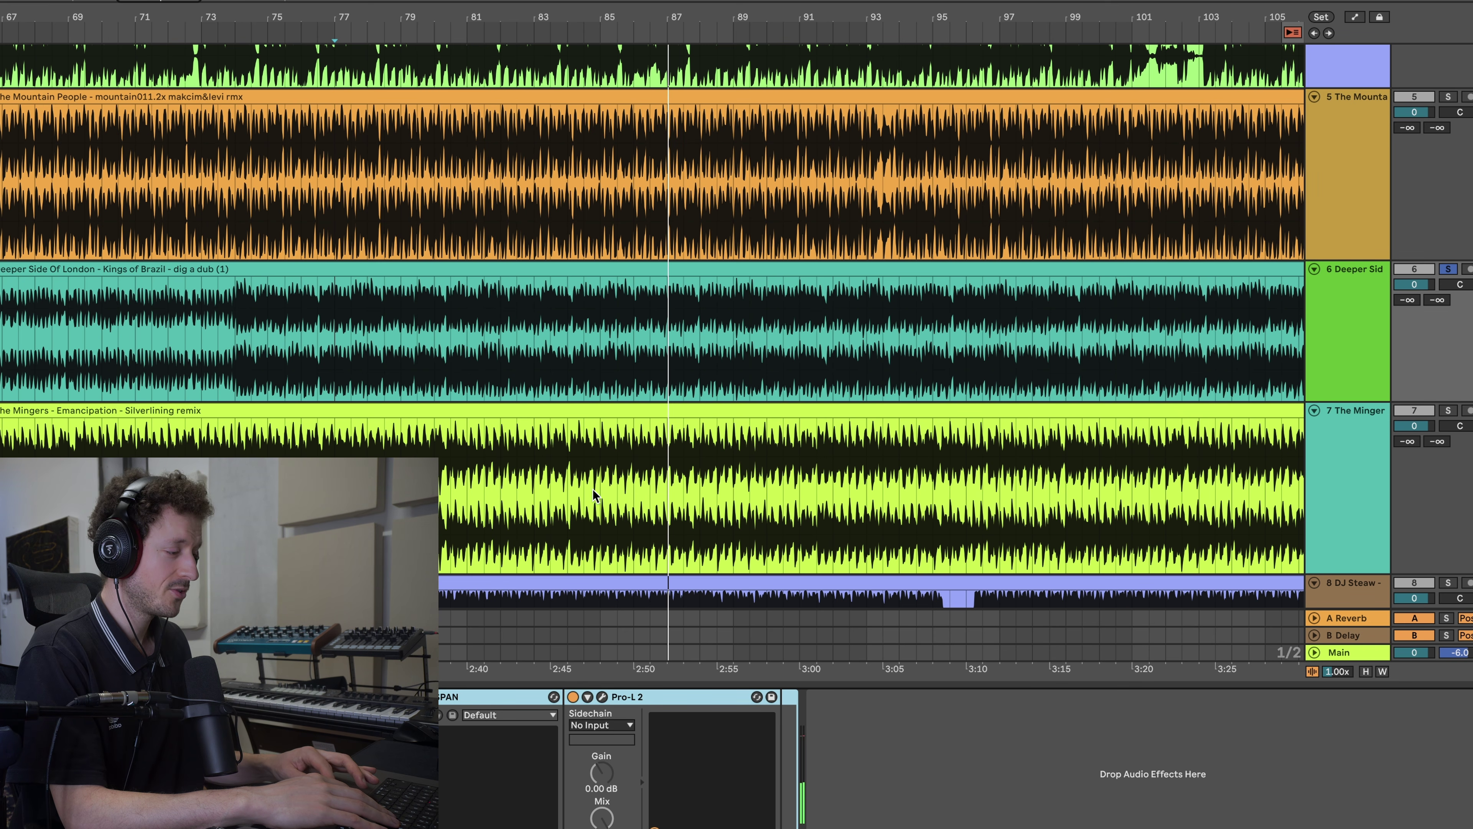
- Solo The Mingers - Emancipation track, play it from about bar 85, and reset Youlean Loudness Meter to measure its loudness
left_click(595, 493)
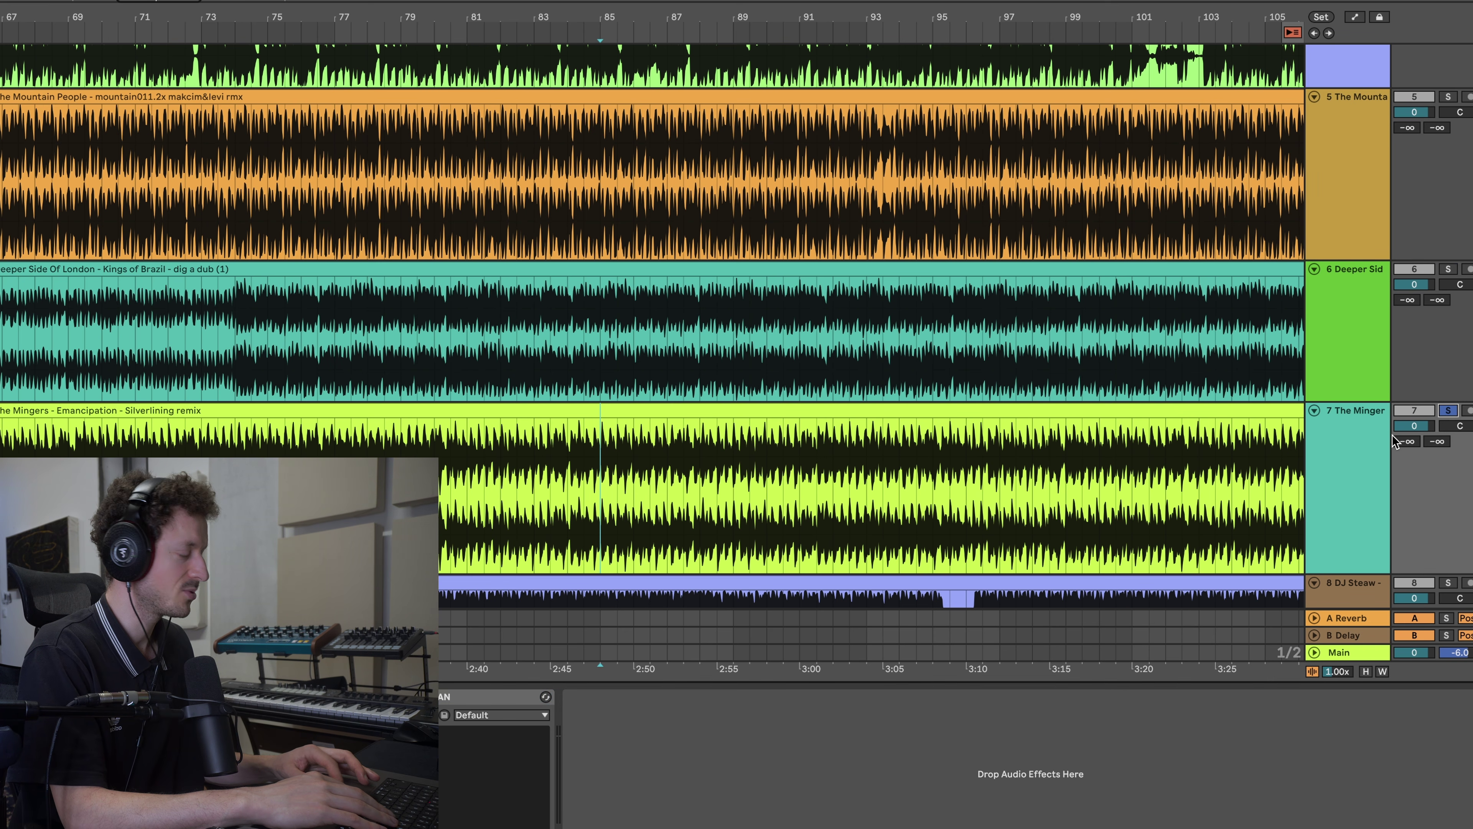
key("space")
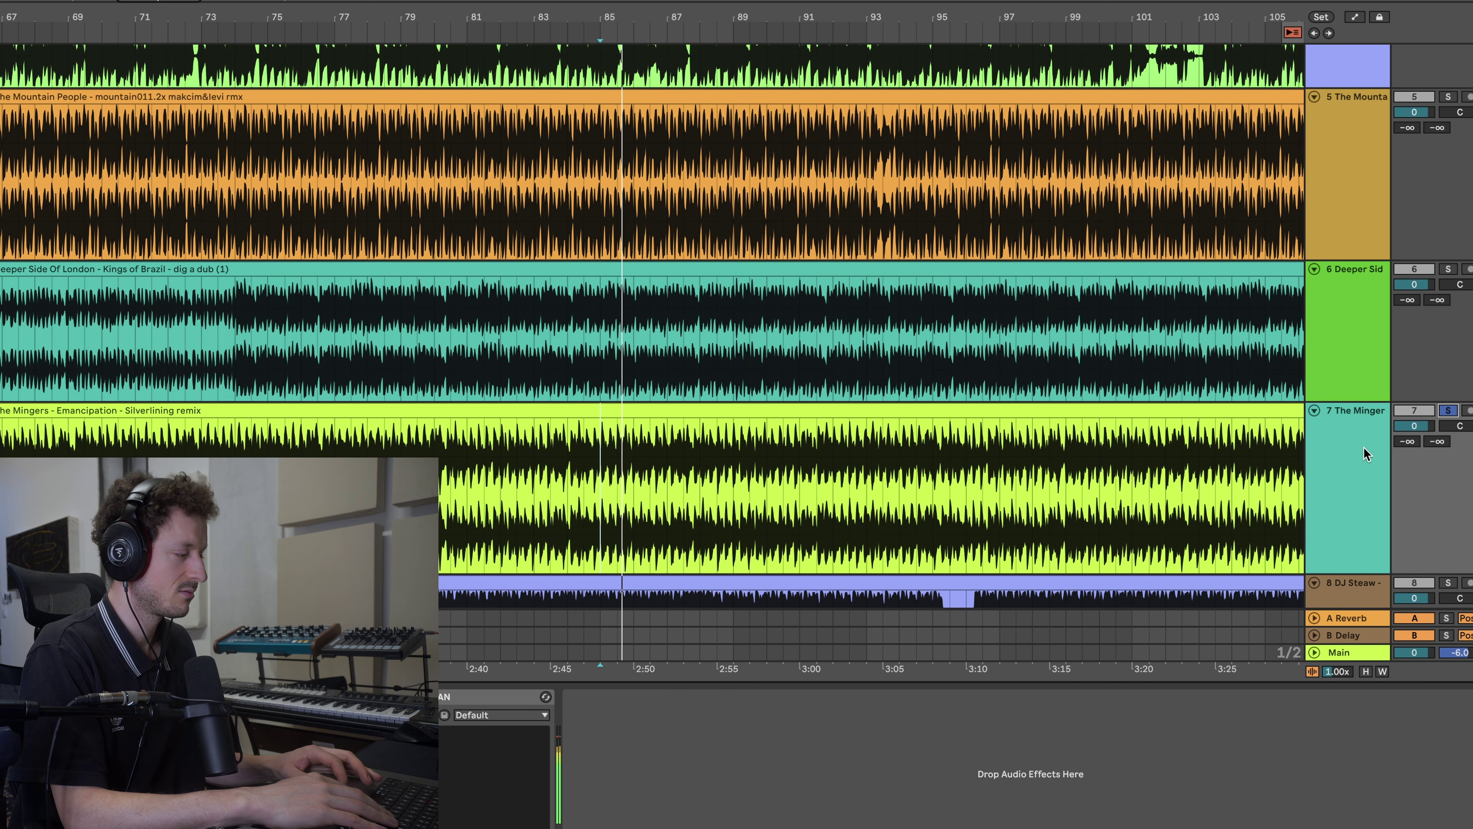
left_click(1381, 659)
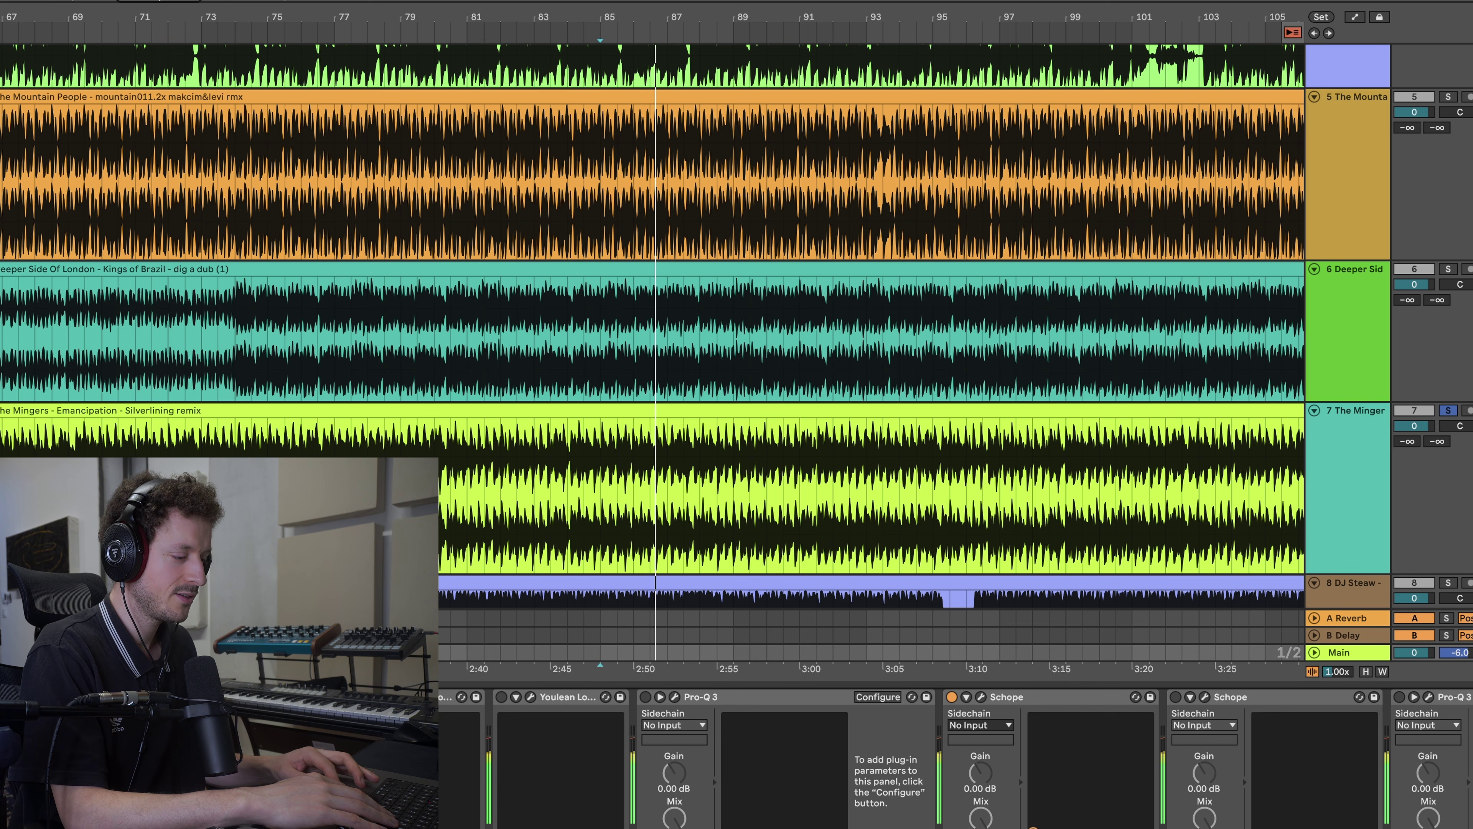
key("super+alt+p")
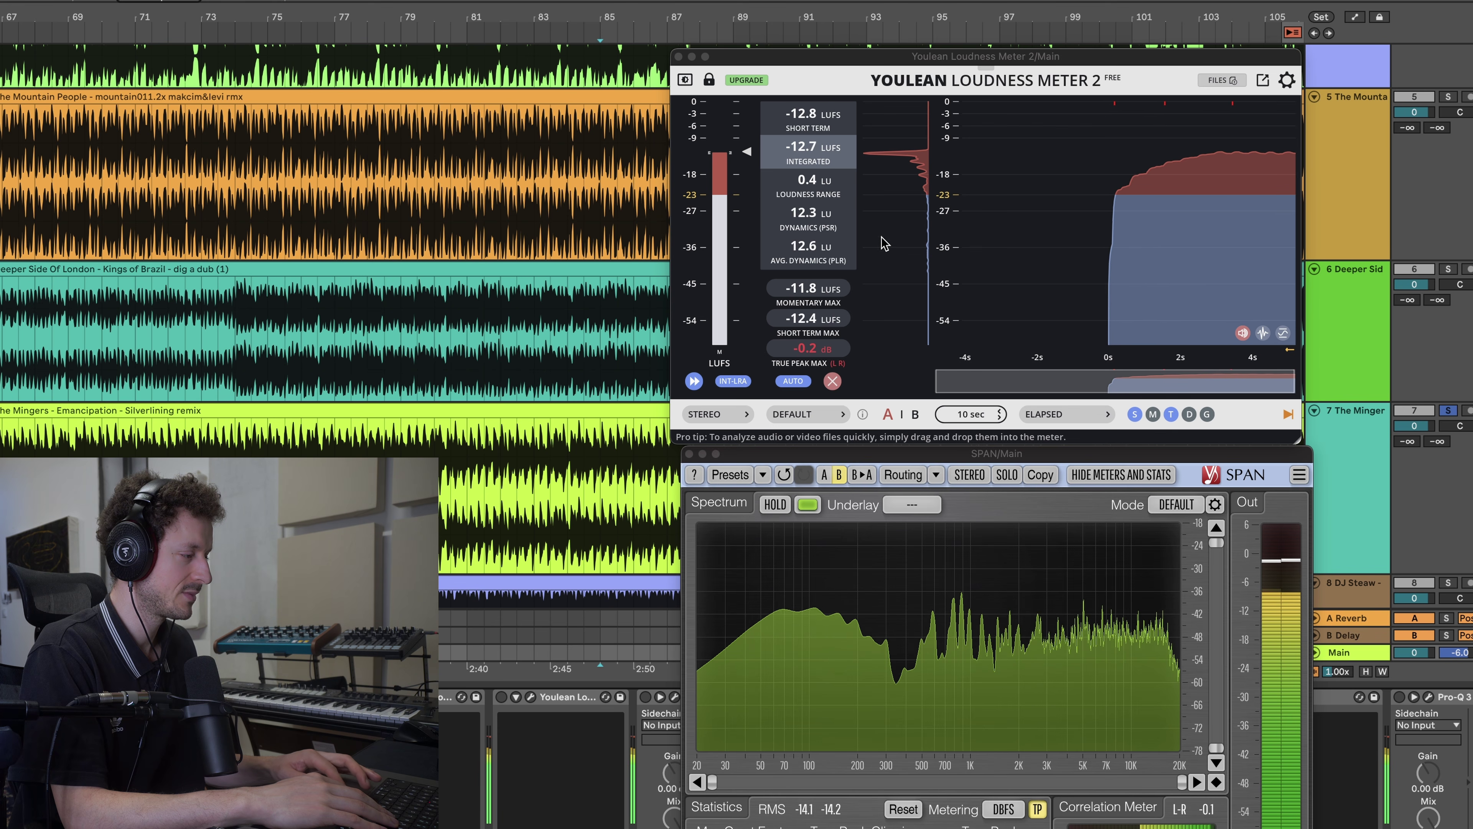
left_click(832, 380)
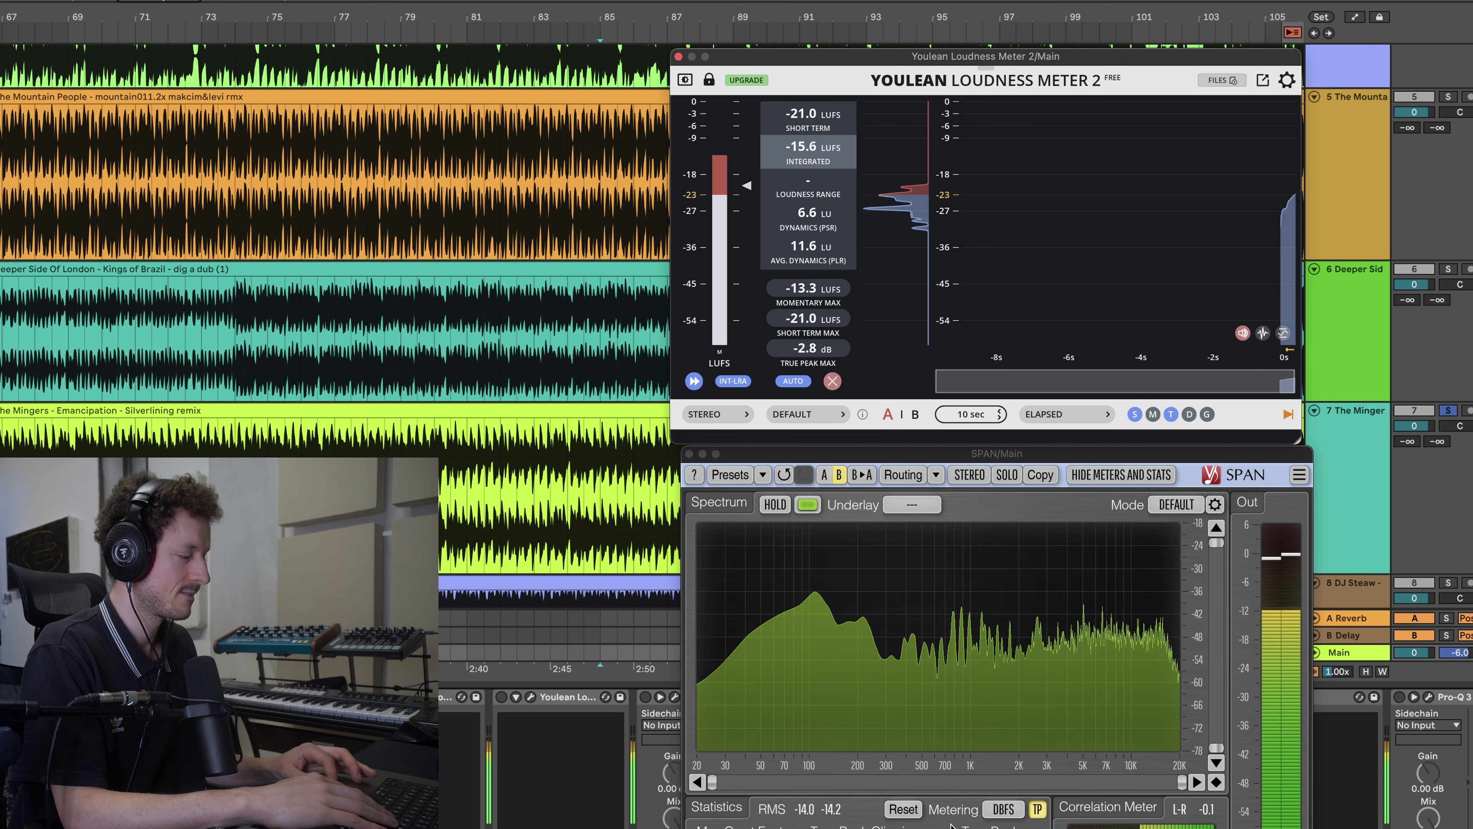
left_click(1004, 809)
left_click(1004, 809)
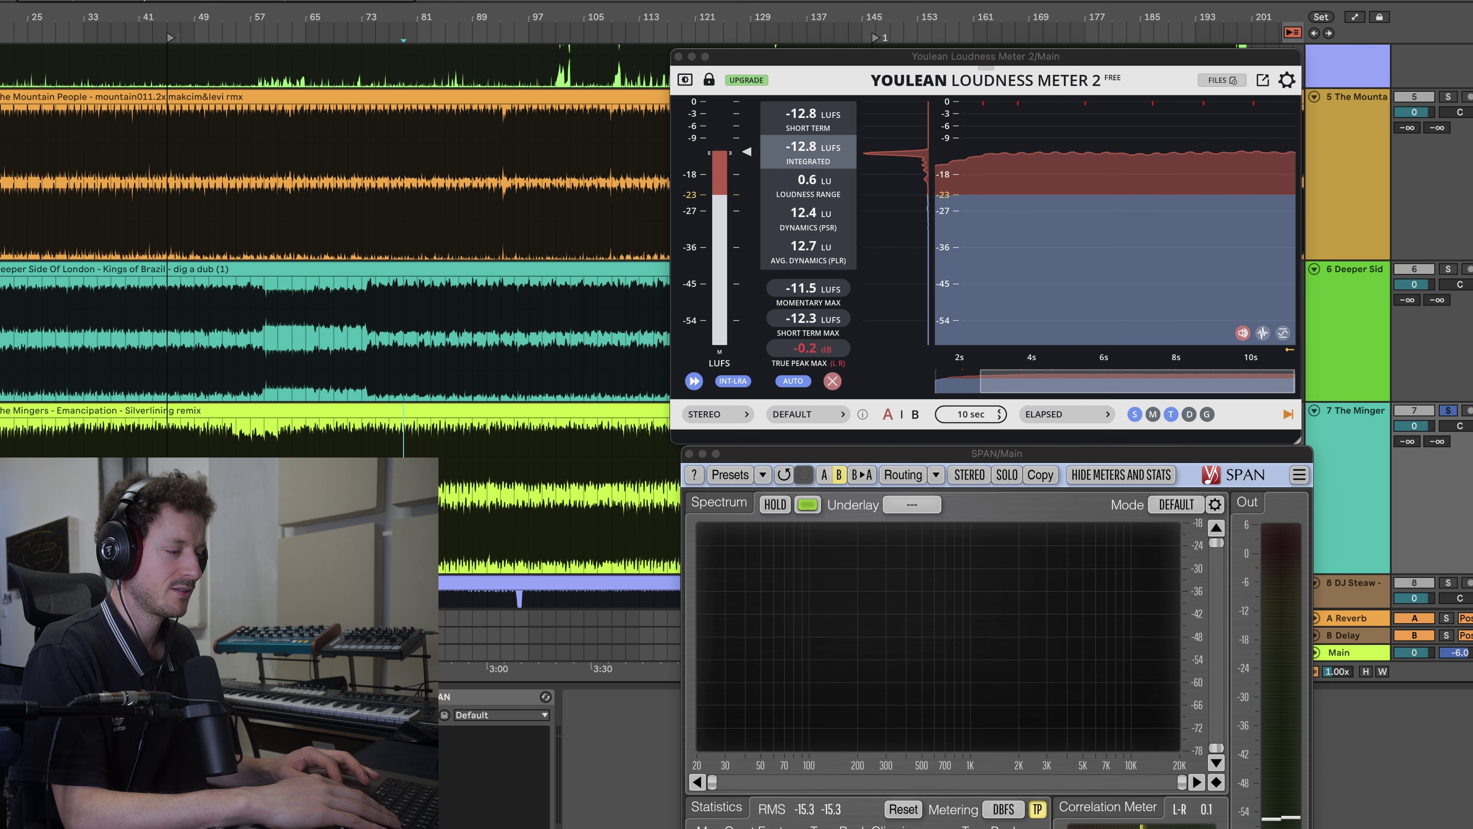
- Examine the full waveform of The Mingers - Emancipation clip and compare it with the waveforms of the other reference tracks
key("plus")
key("plus")
key("plus")
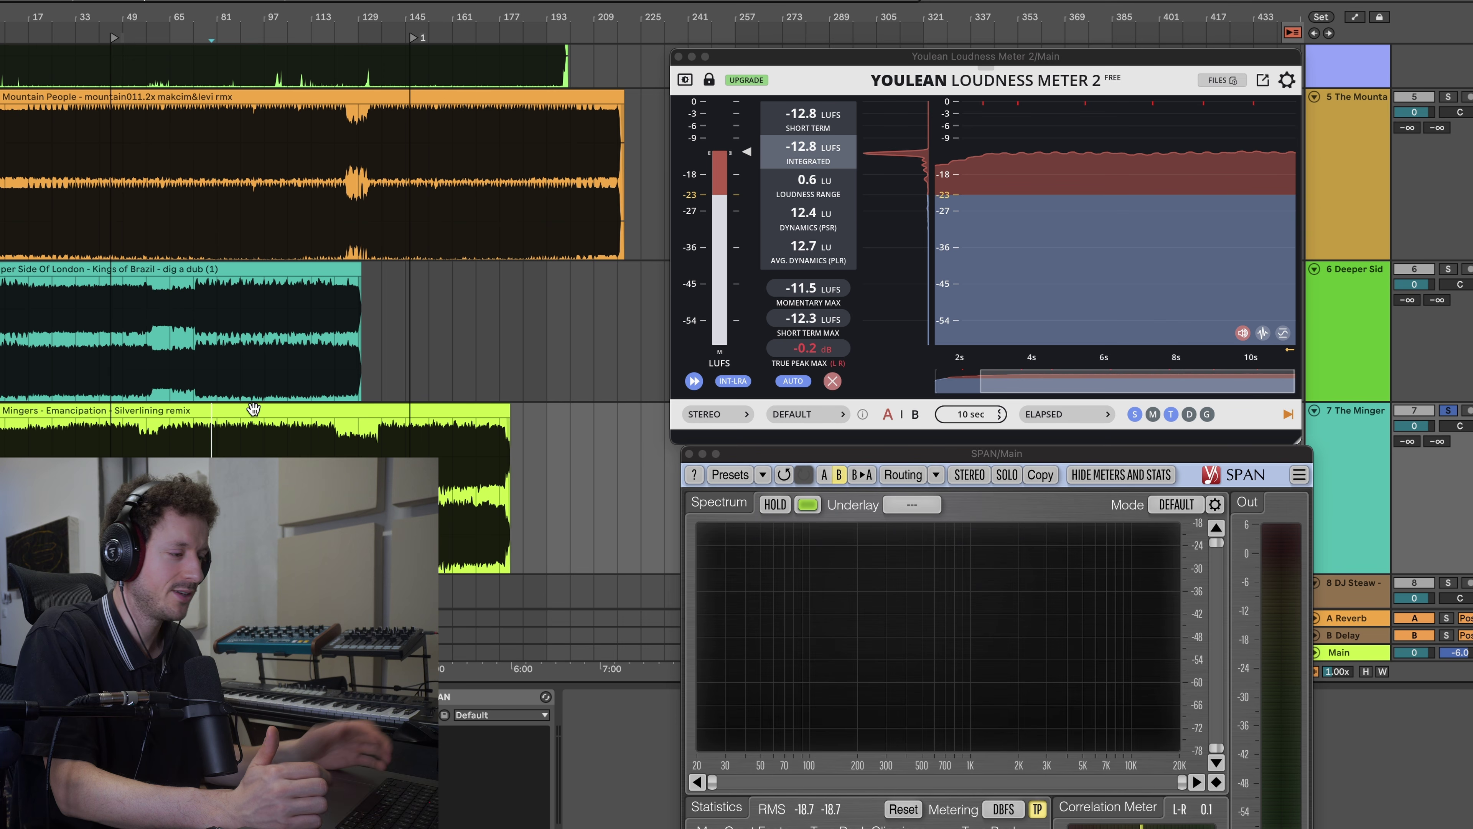
left_click(253, 409)
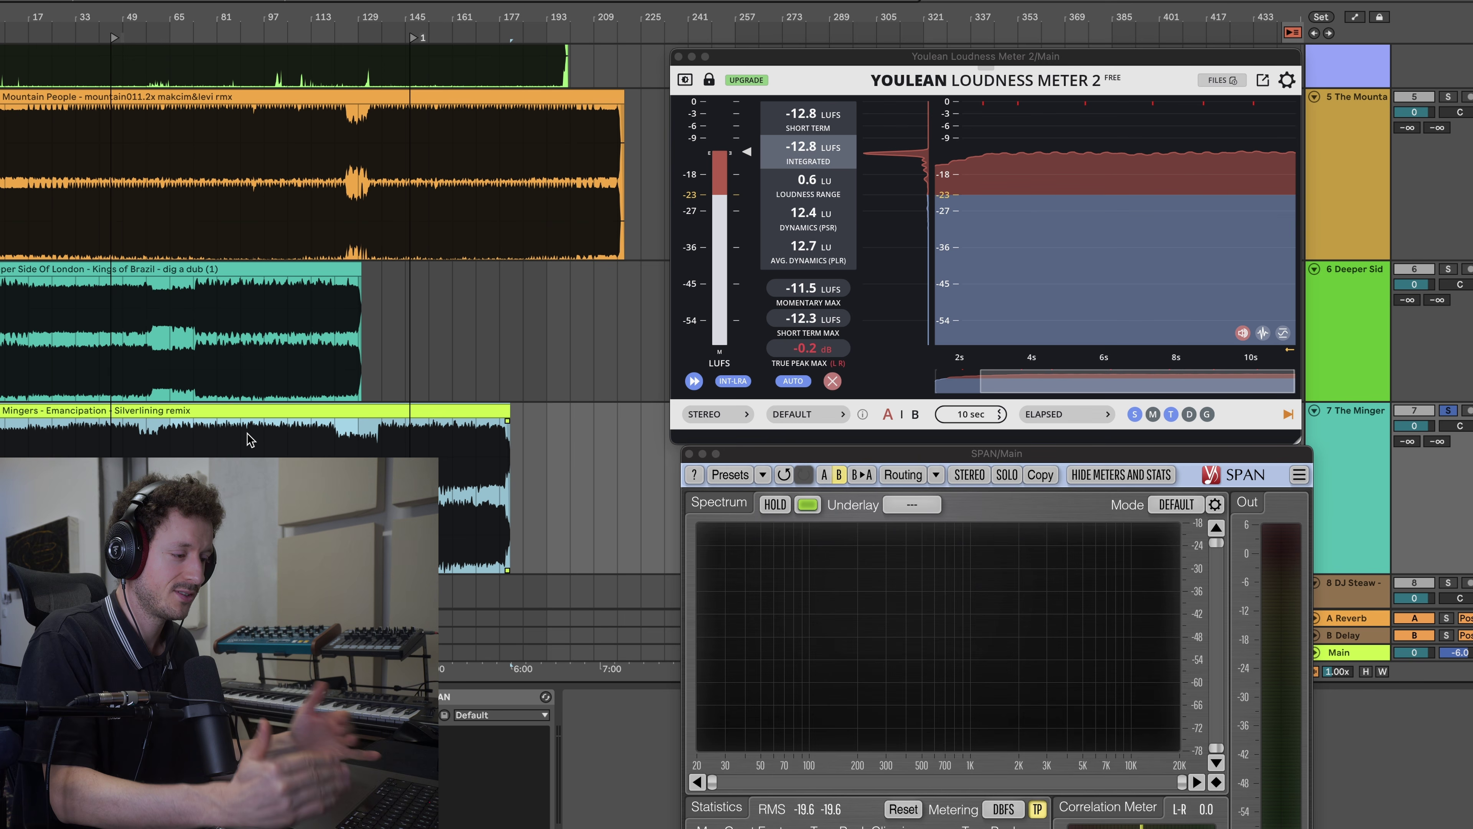
scroll(246, 439, "down", 5)
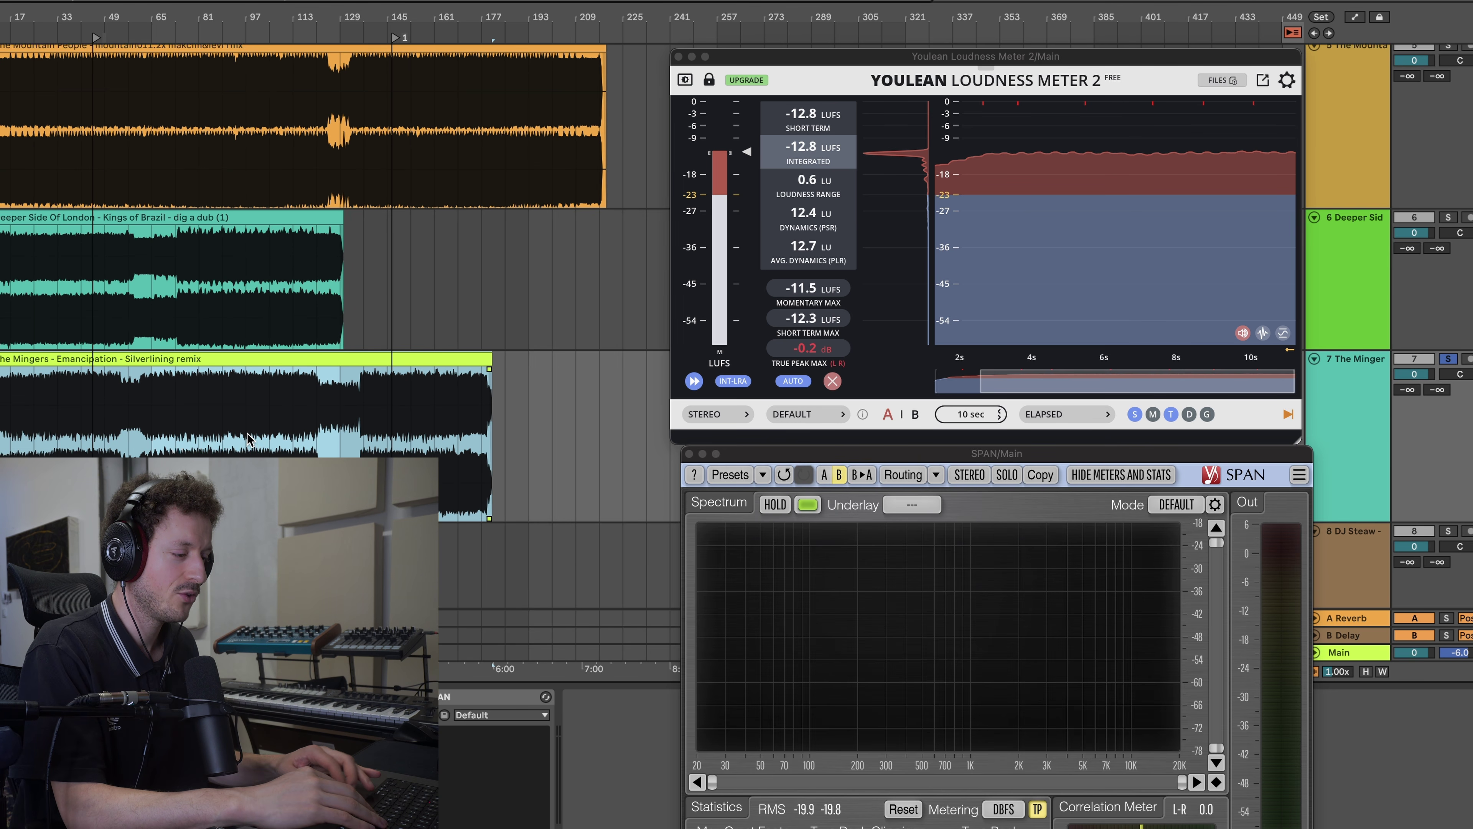
scroll(246, 435, "up", 6)
scroll(247, 433, "up", 2)
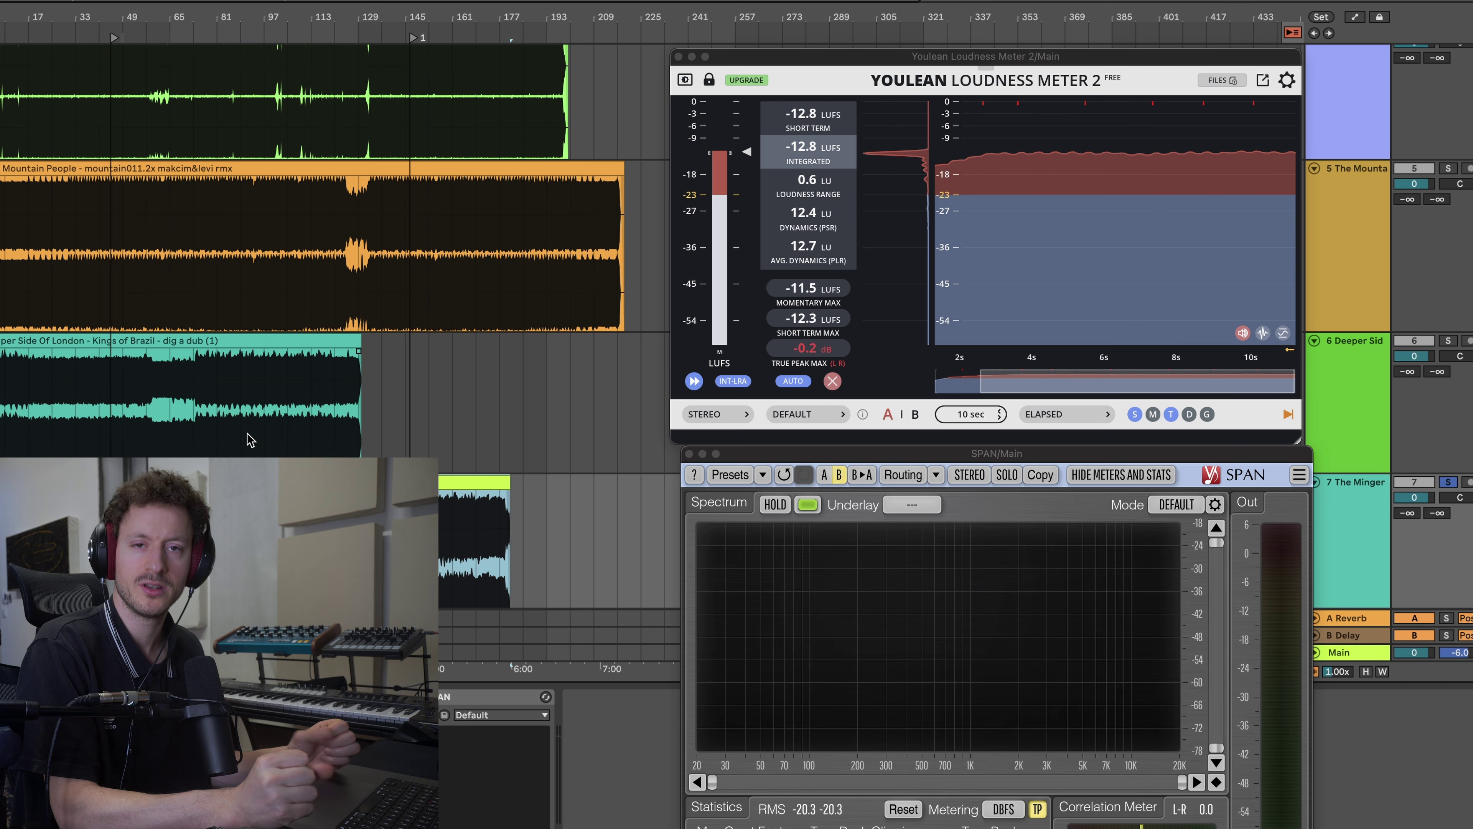
scroll(250, 439, "up", 3)
scroll(251, 440, "up", 5)
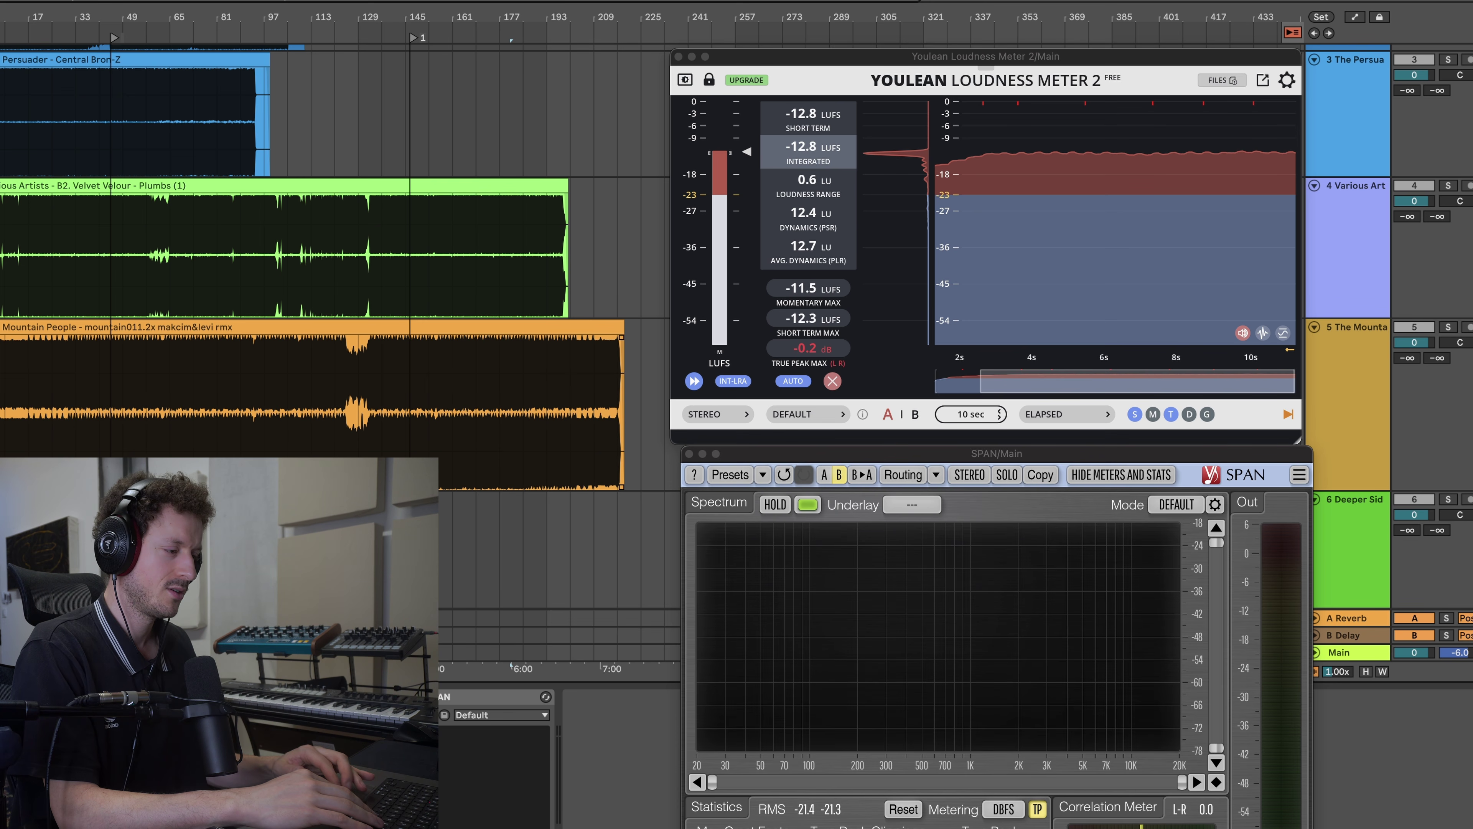
scroll(336, 250, "down", 10)
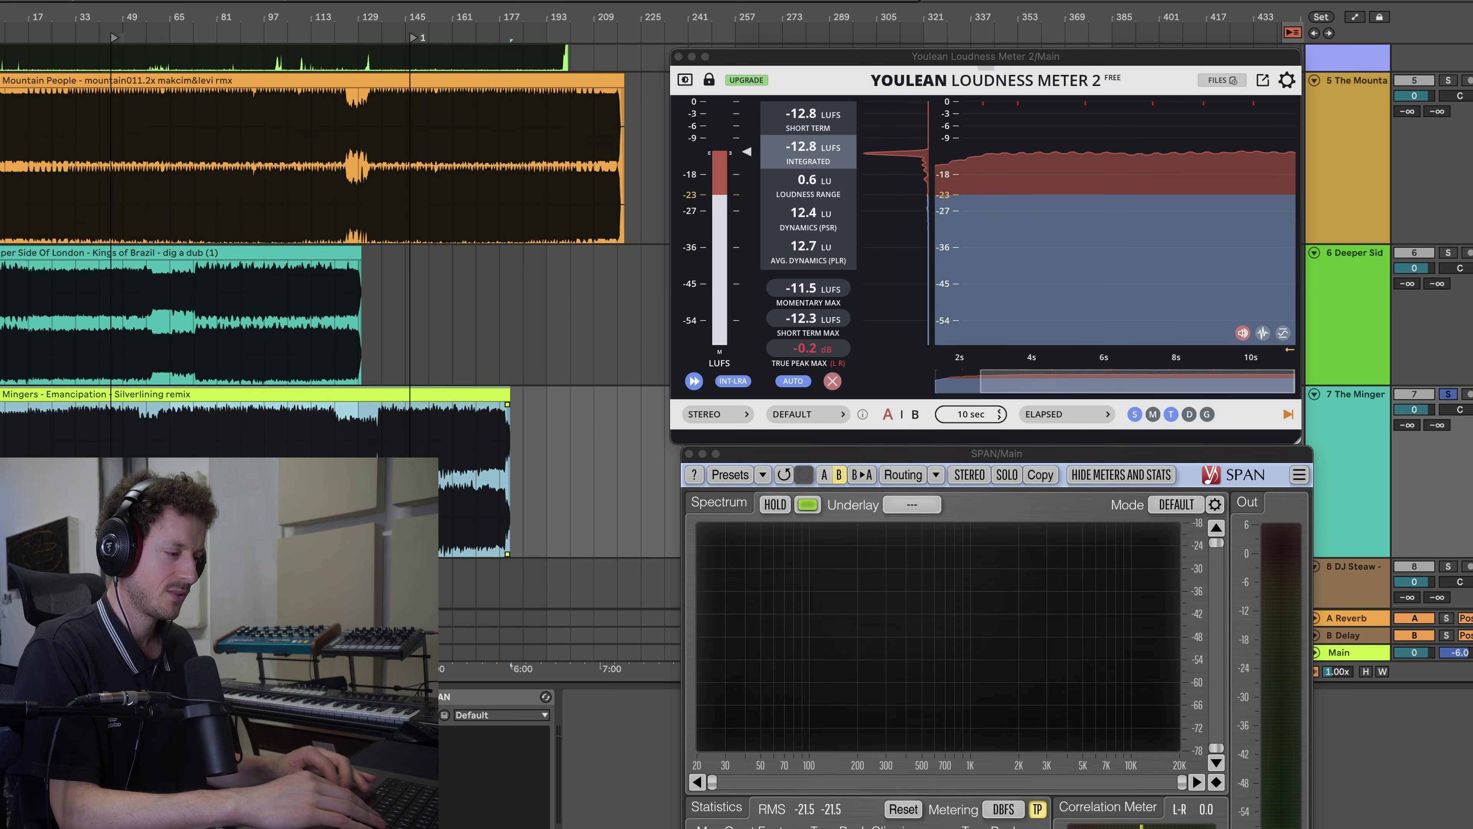
scroll(337, 249, "up", 15)
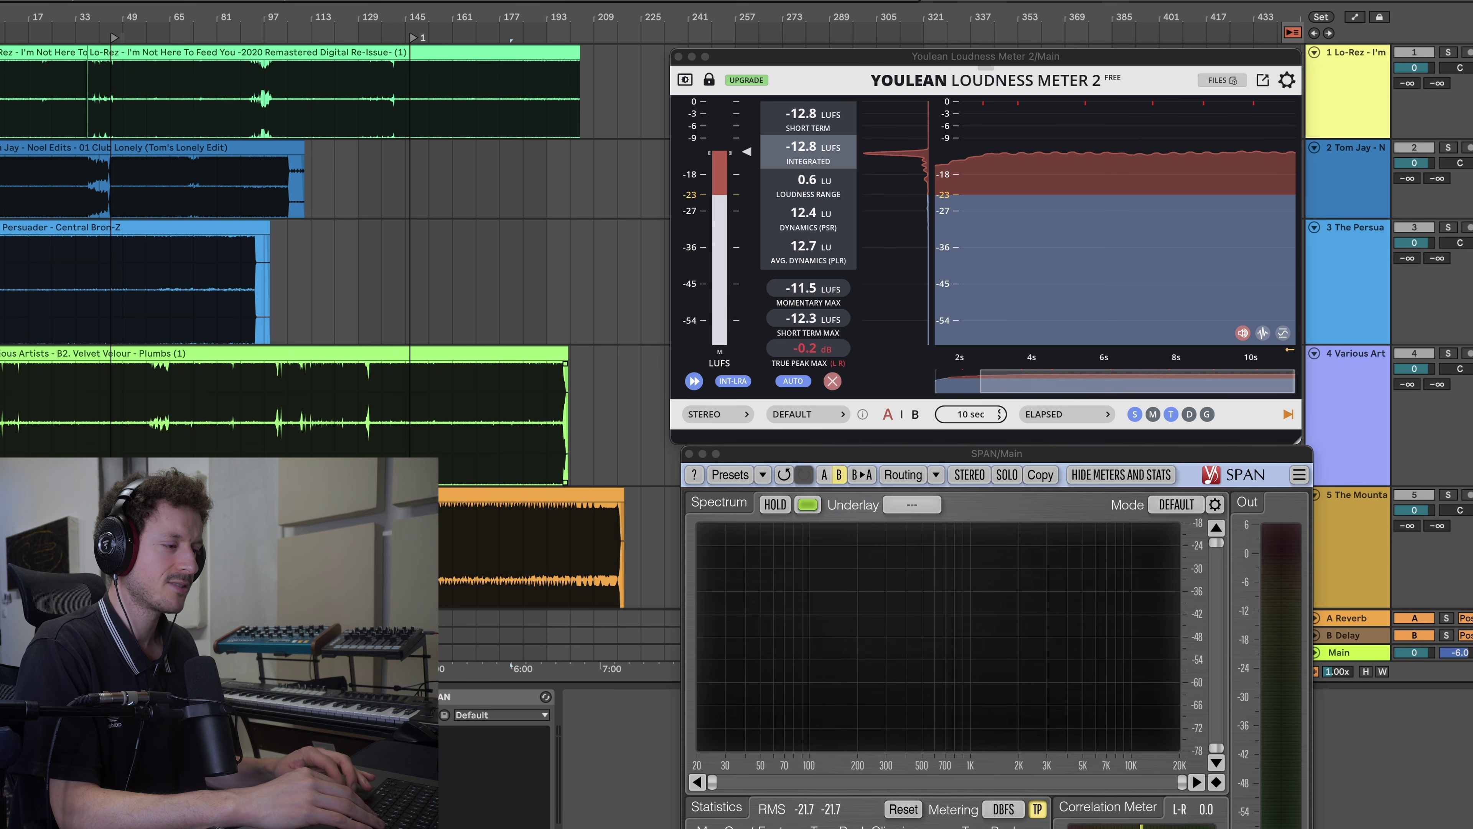